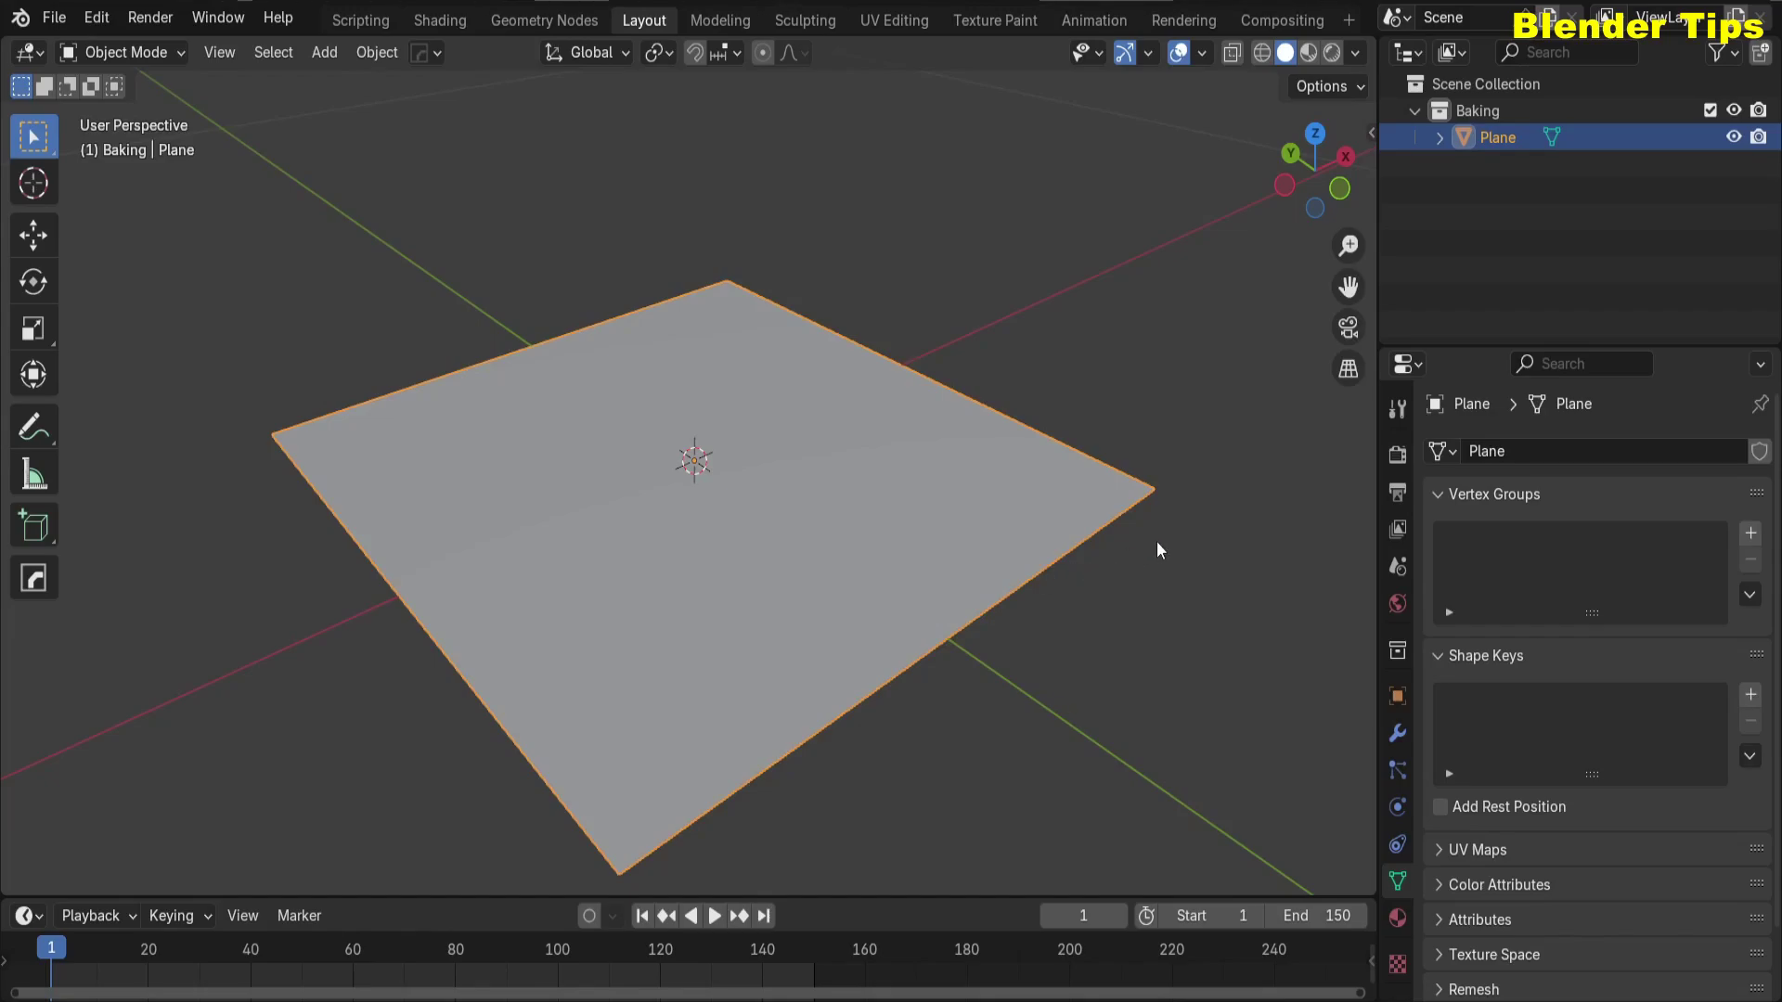
Step: In the Realistic Materials sidebar tab, set Types to Wood-Floor and select the Maple Floor material
key("n")
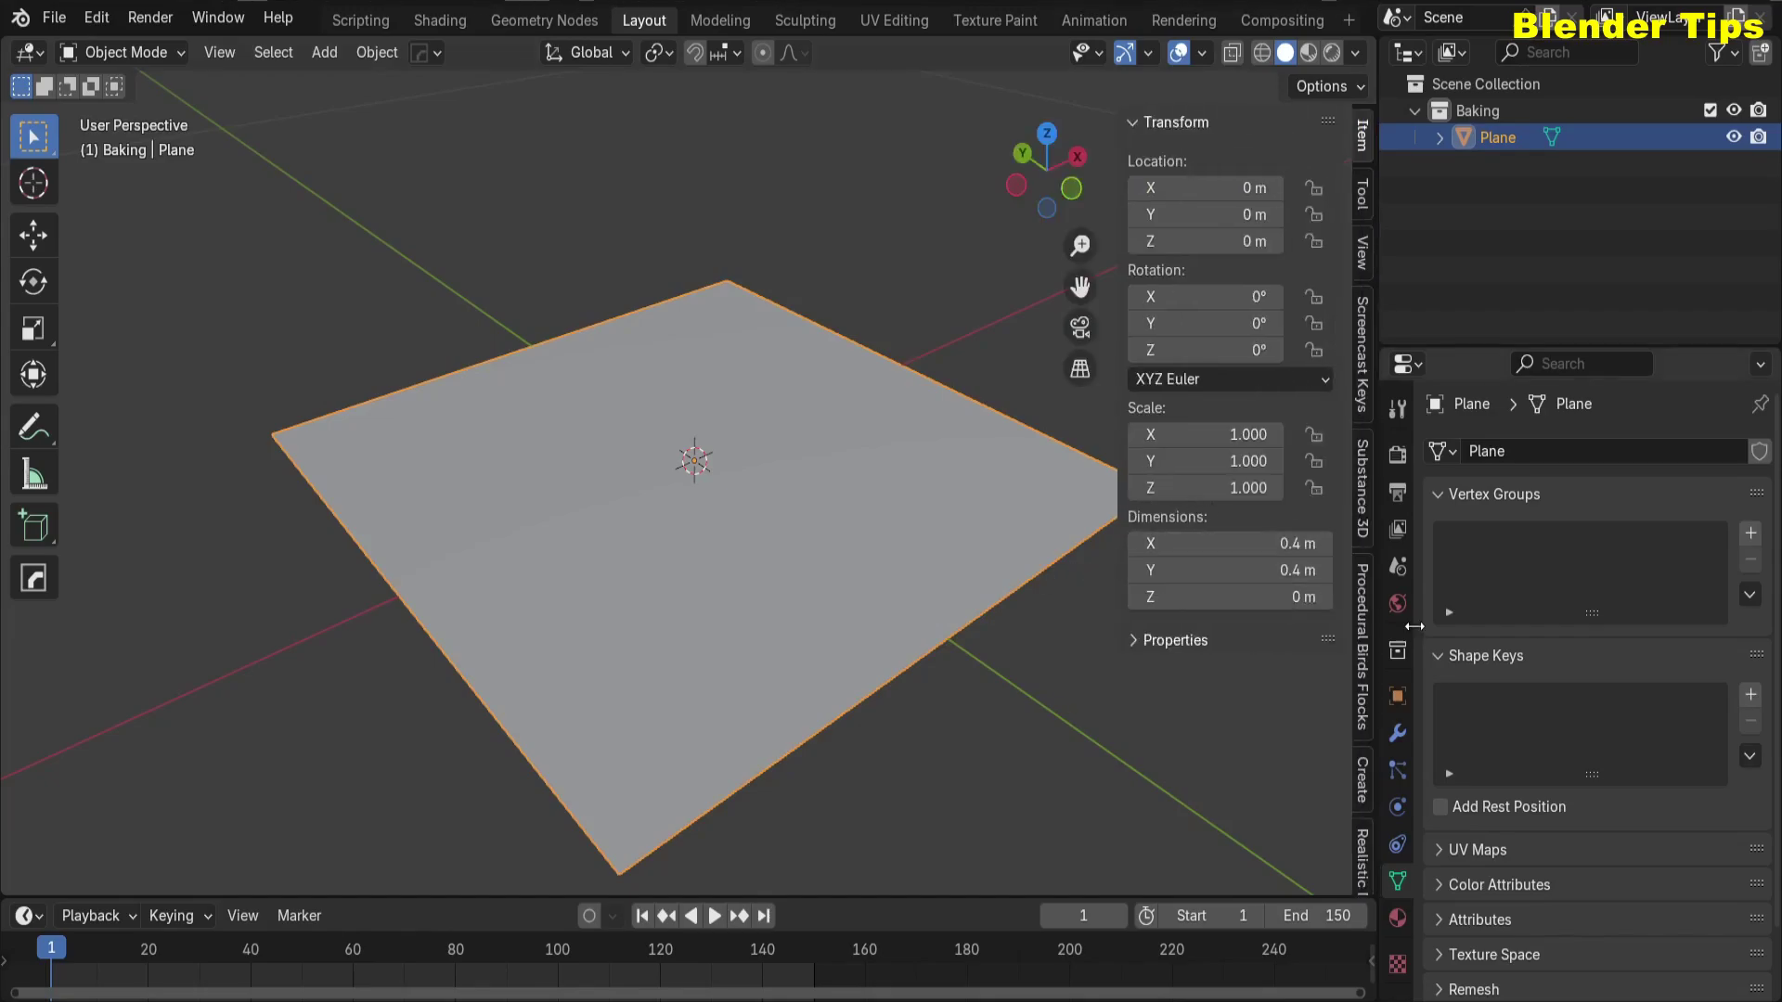
scroll(1355, 687, "down", 5)
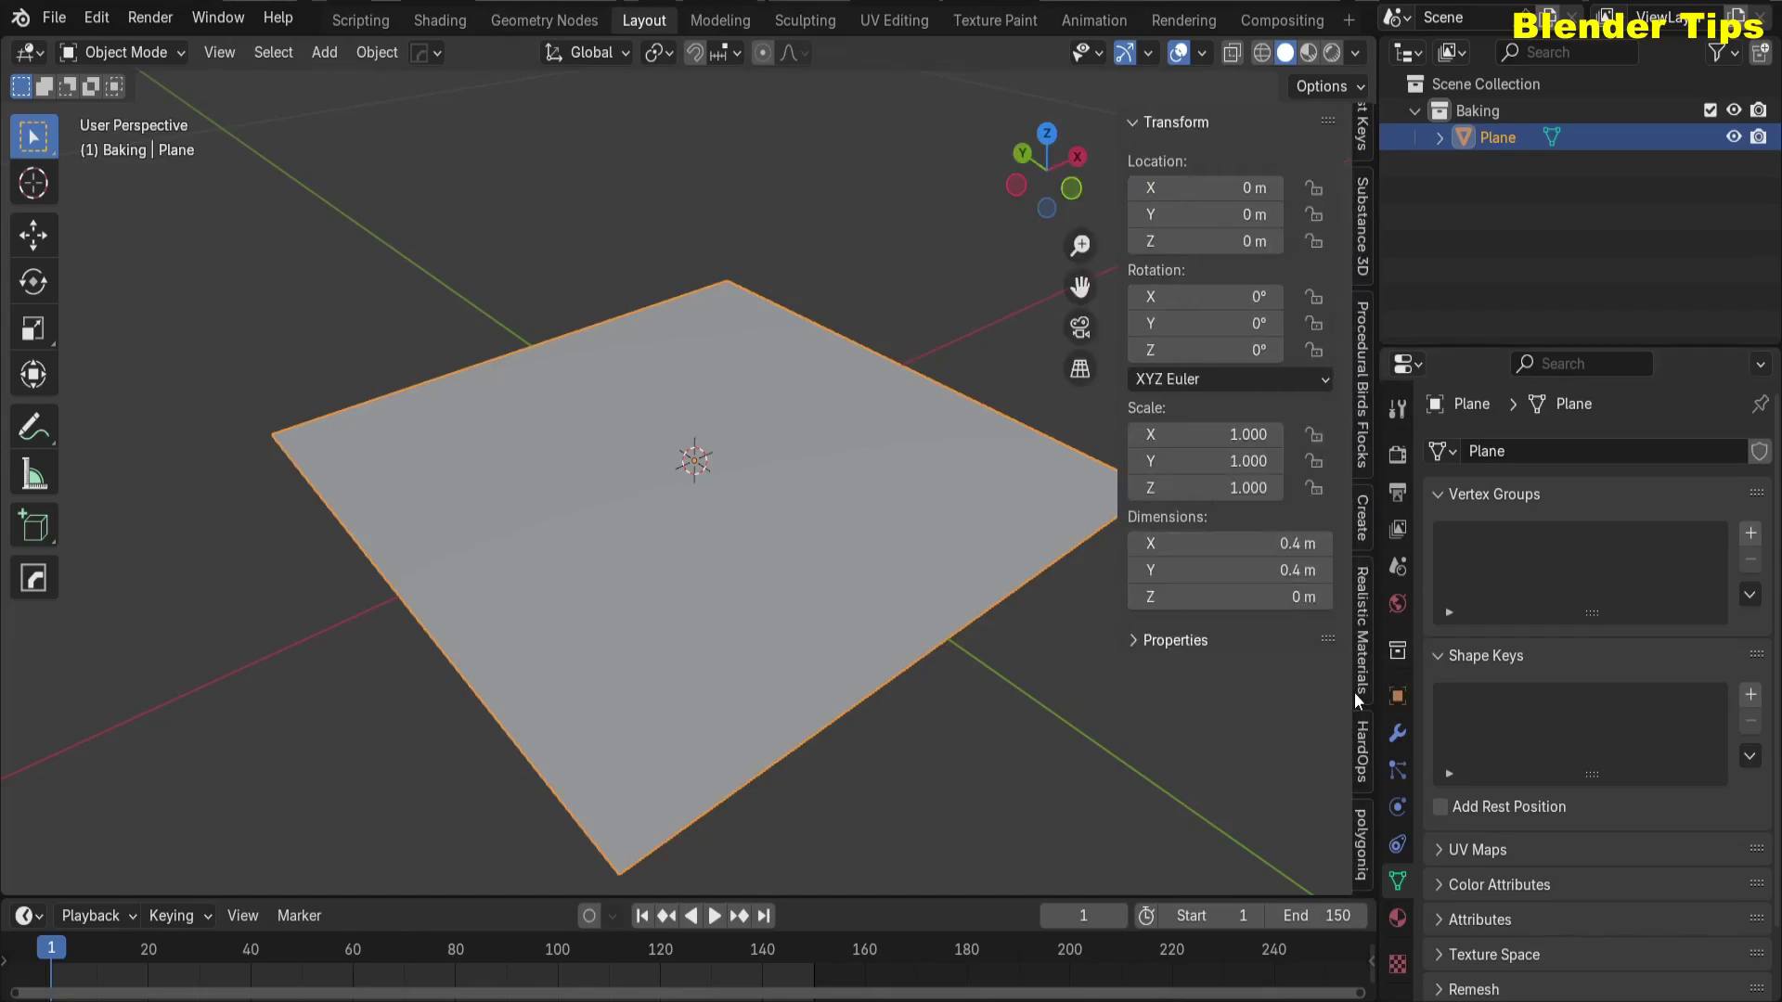
left_click(1362, 629)
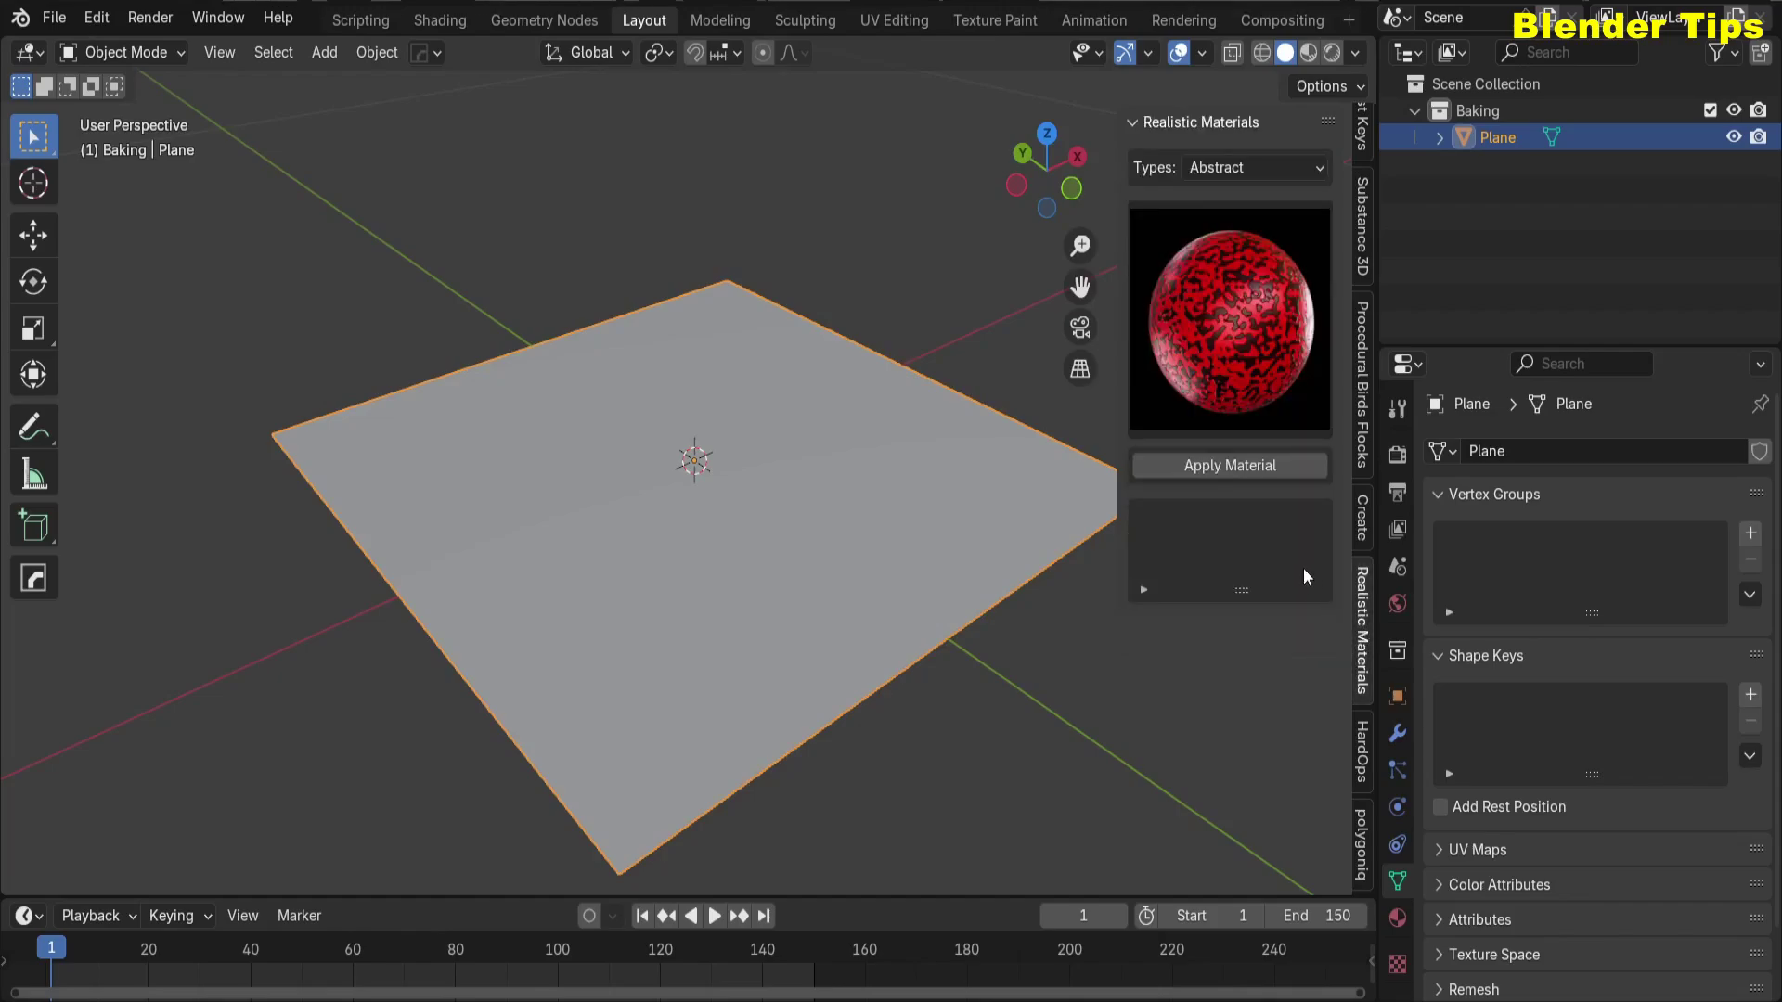
left_click(1242, 325)
left_click(1236, 167)
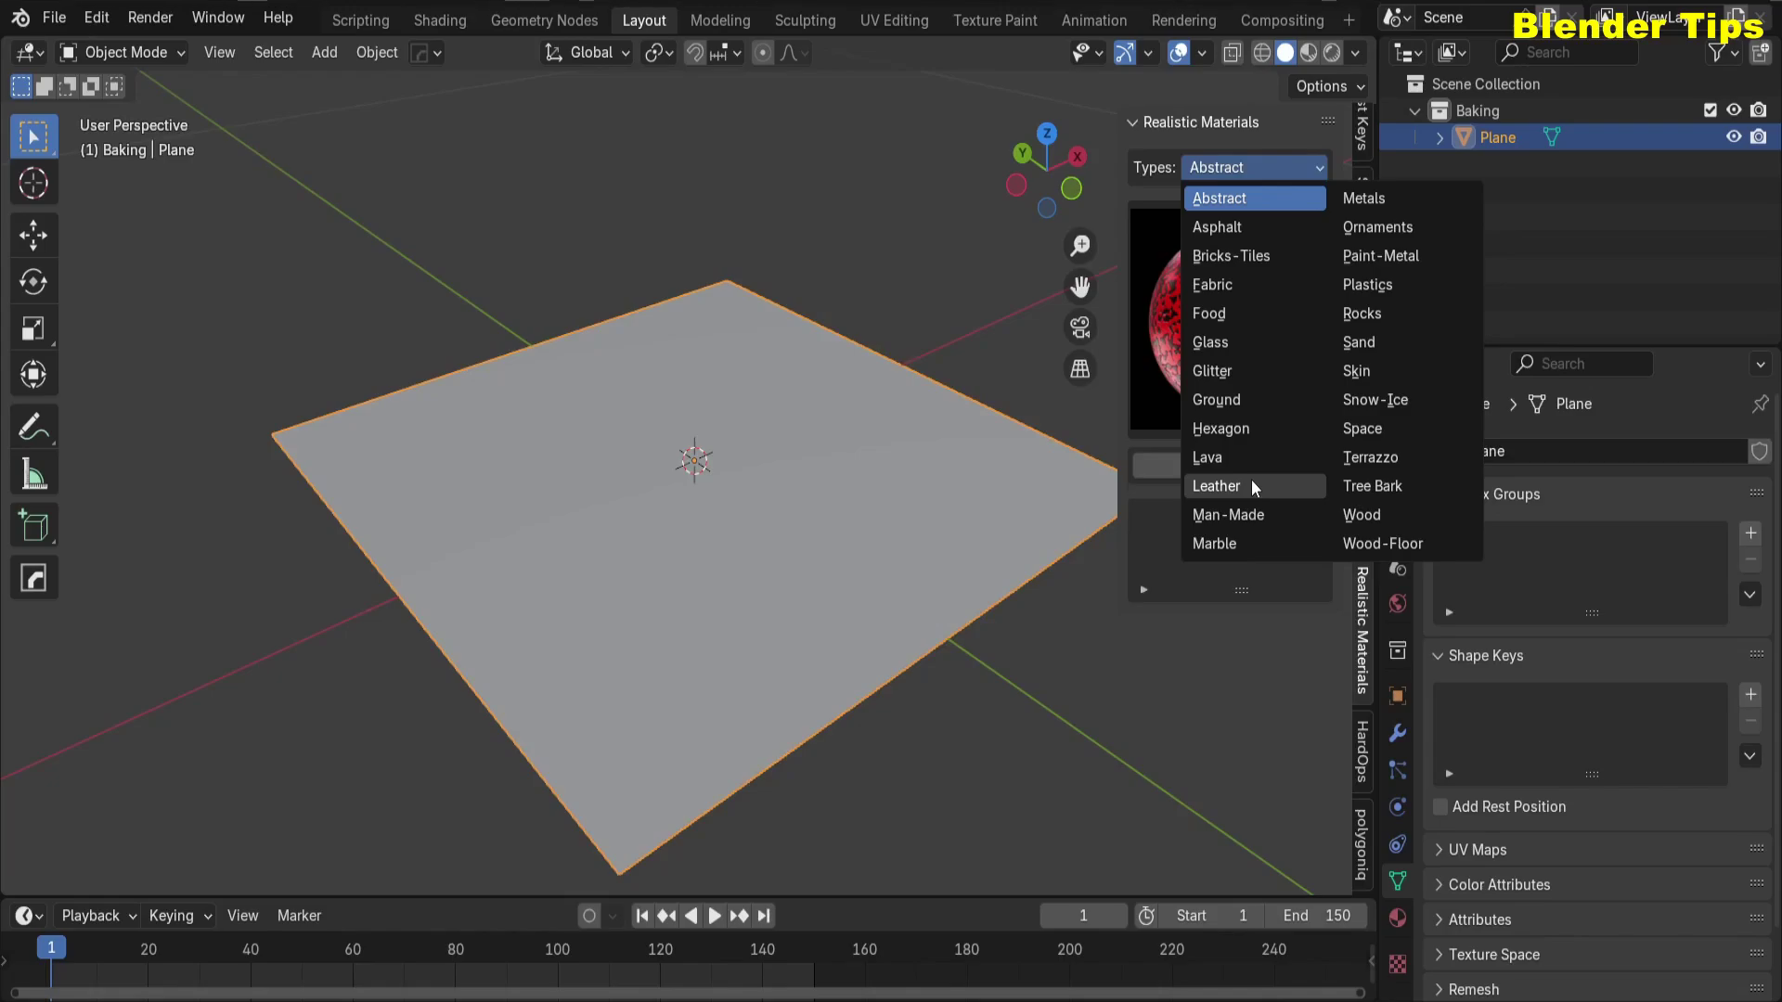
left_click(1167, 415)
left_click(1239, 167)
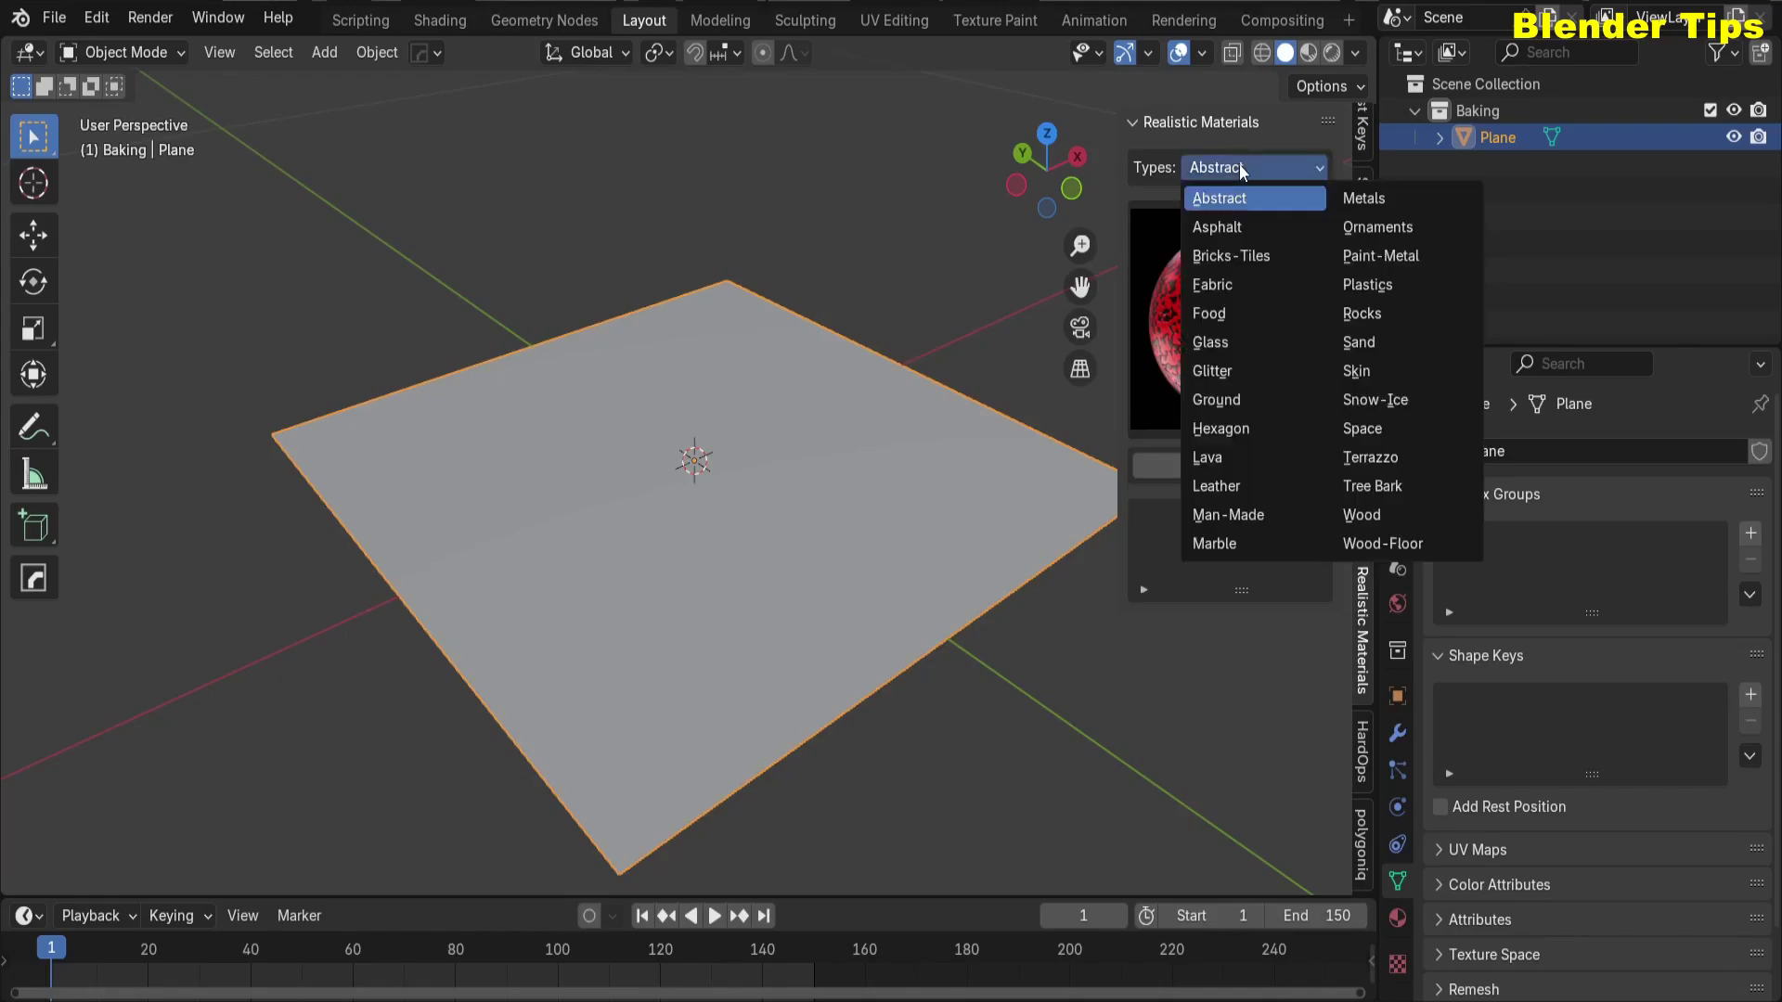
left_click(1395, 510)
left_click(1251, 342)
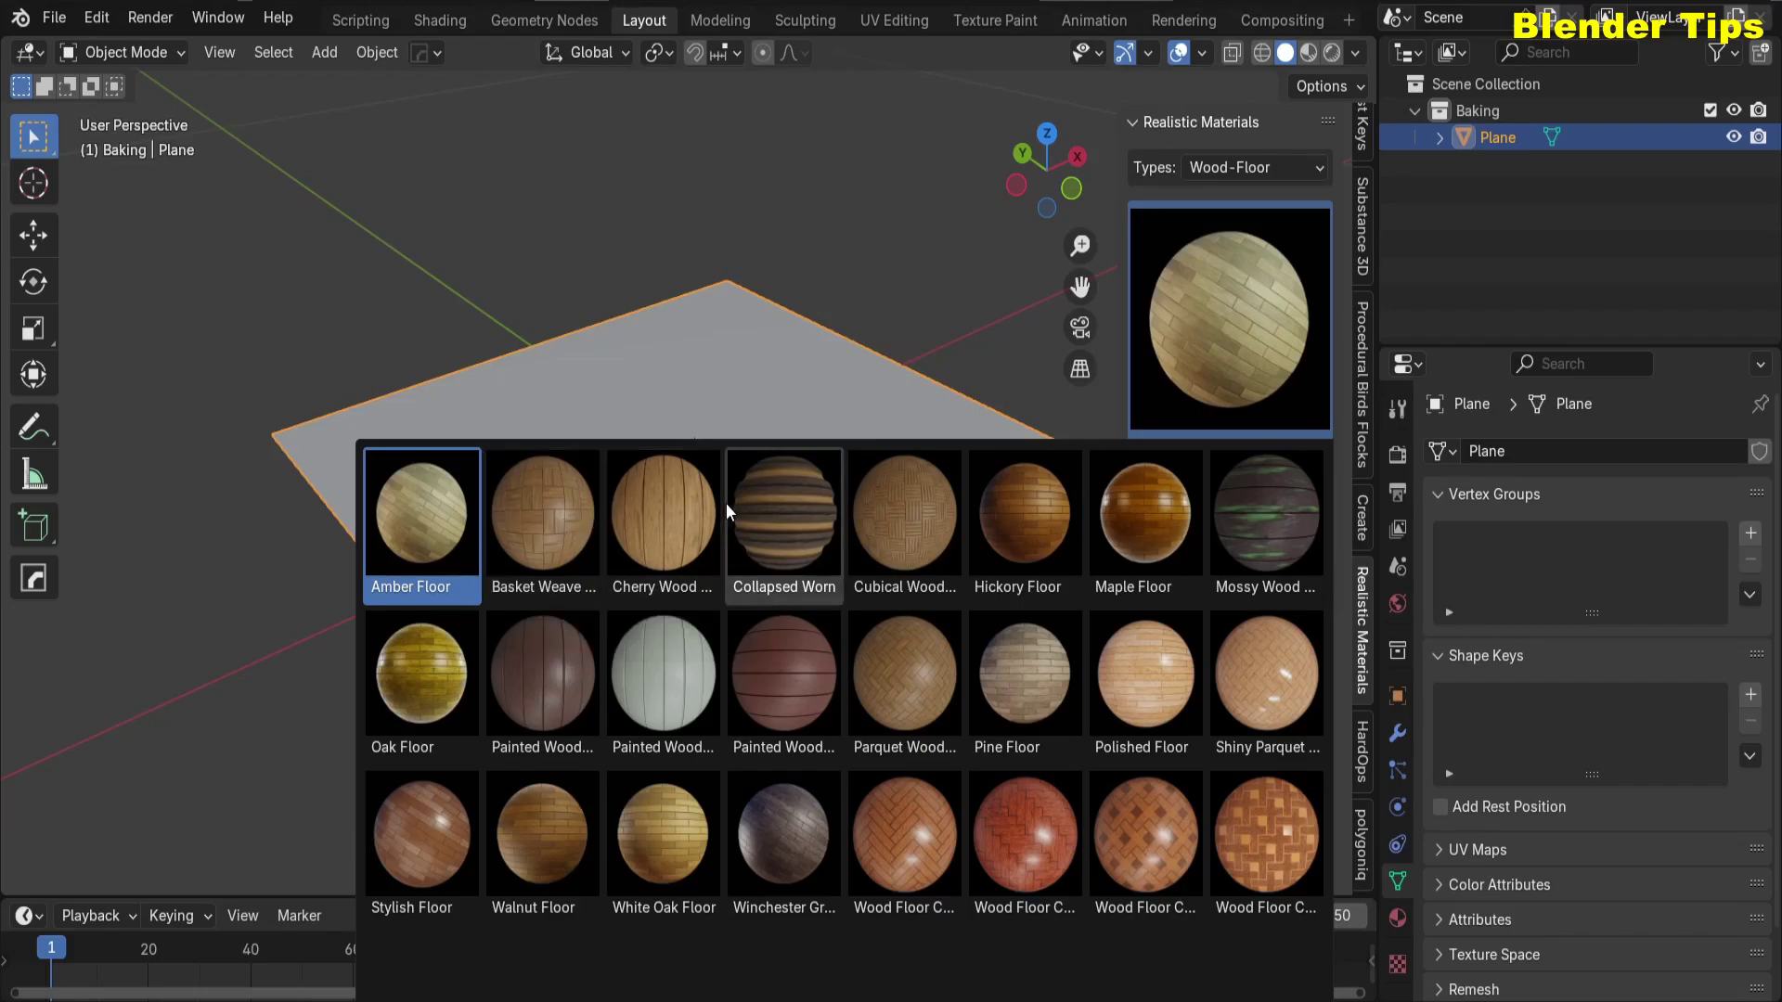
left_click(1140, 526)
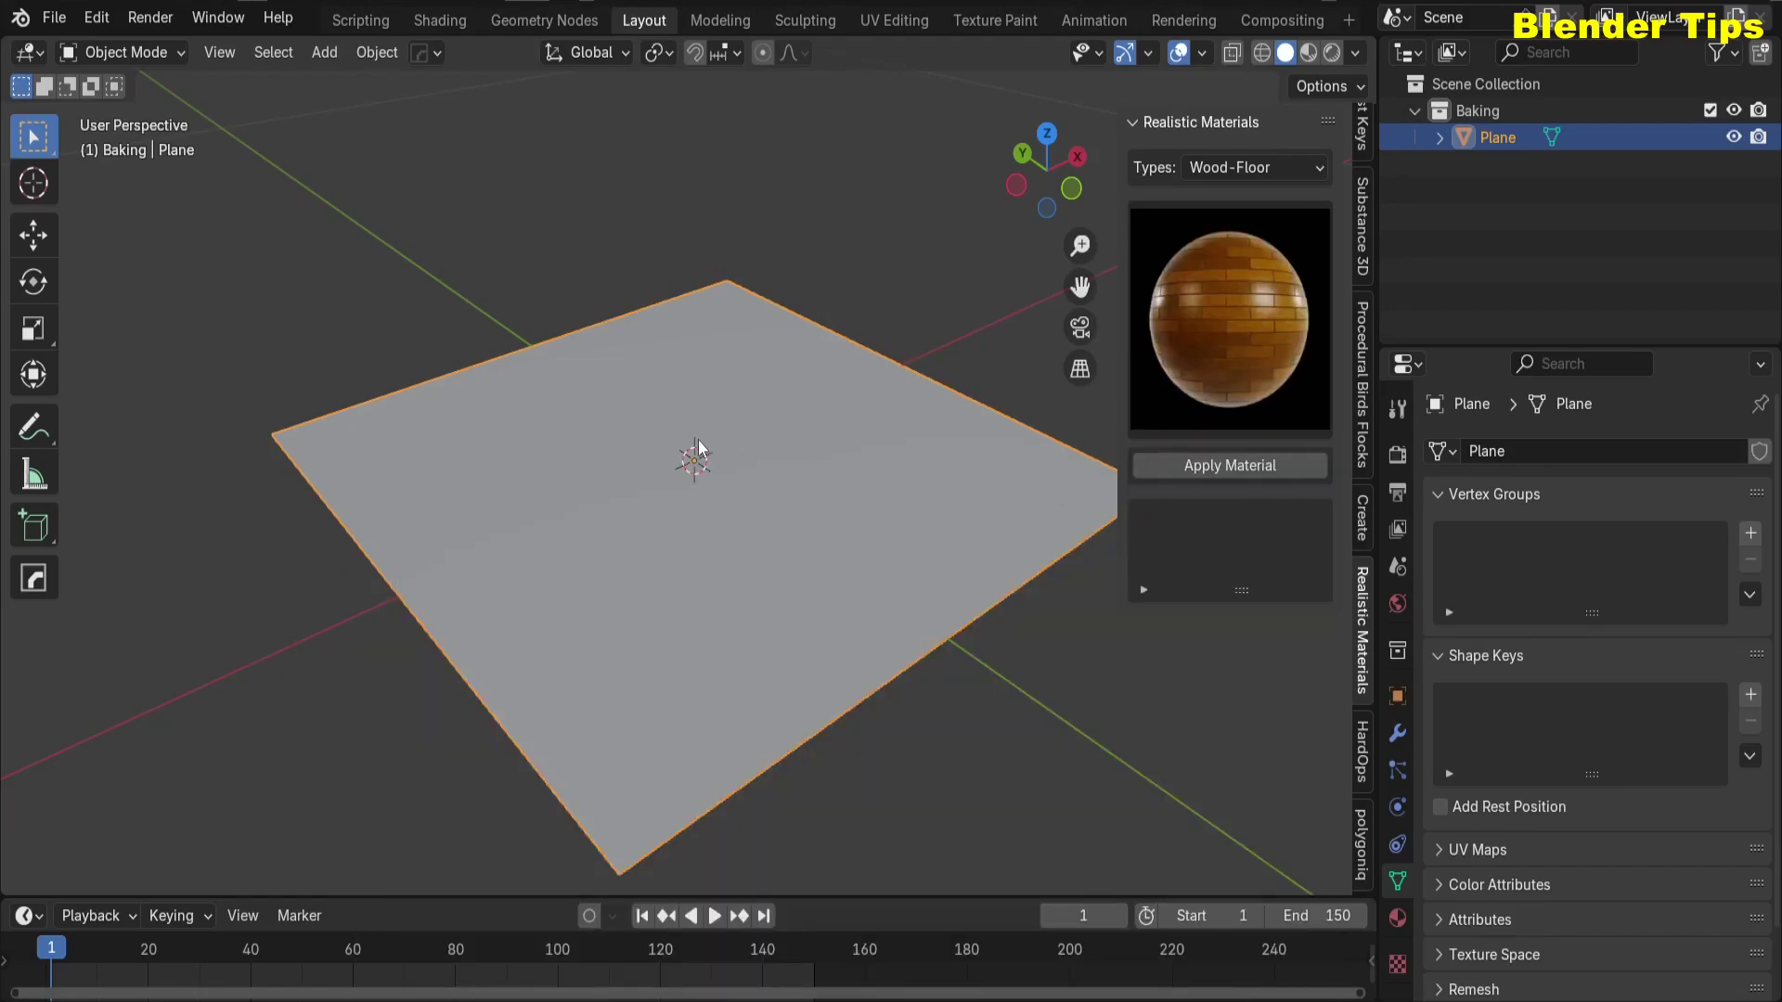
Step: Apply Maple Floor to the plane and switch the viewport to Rendered shading
left_click(1158, 466)
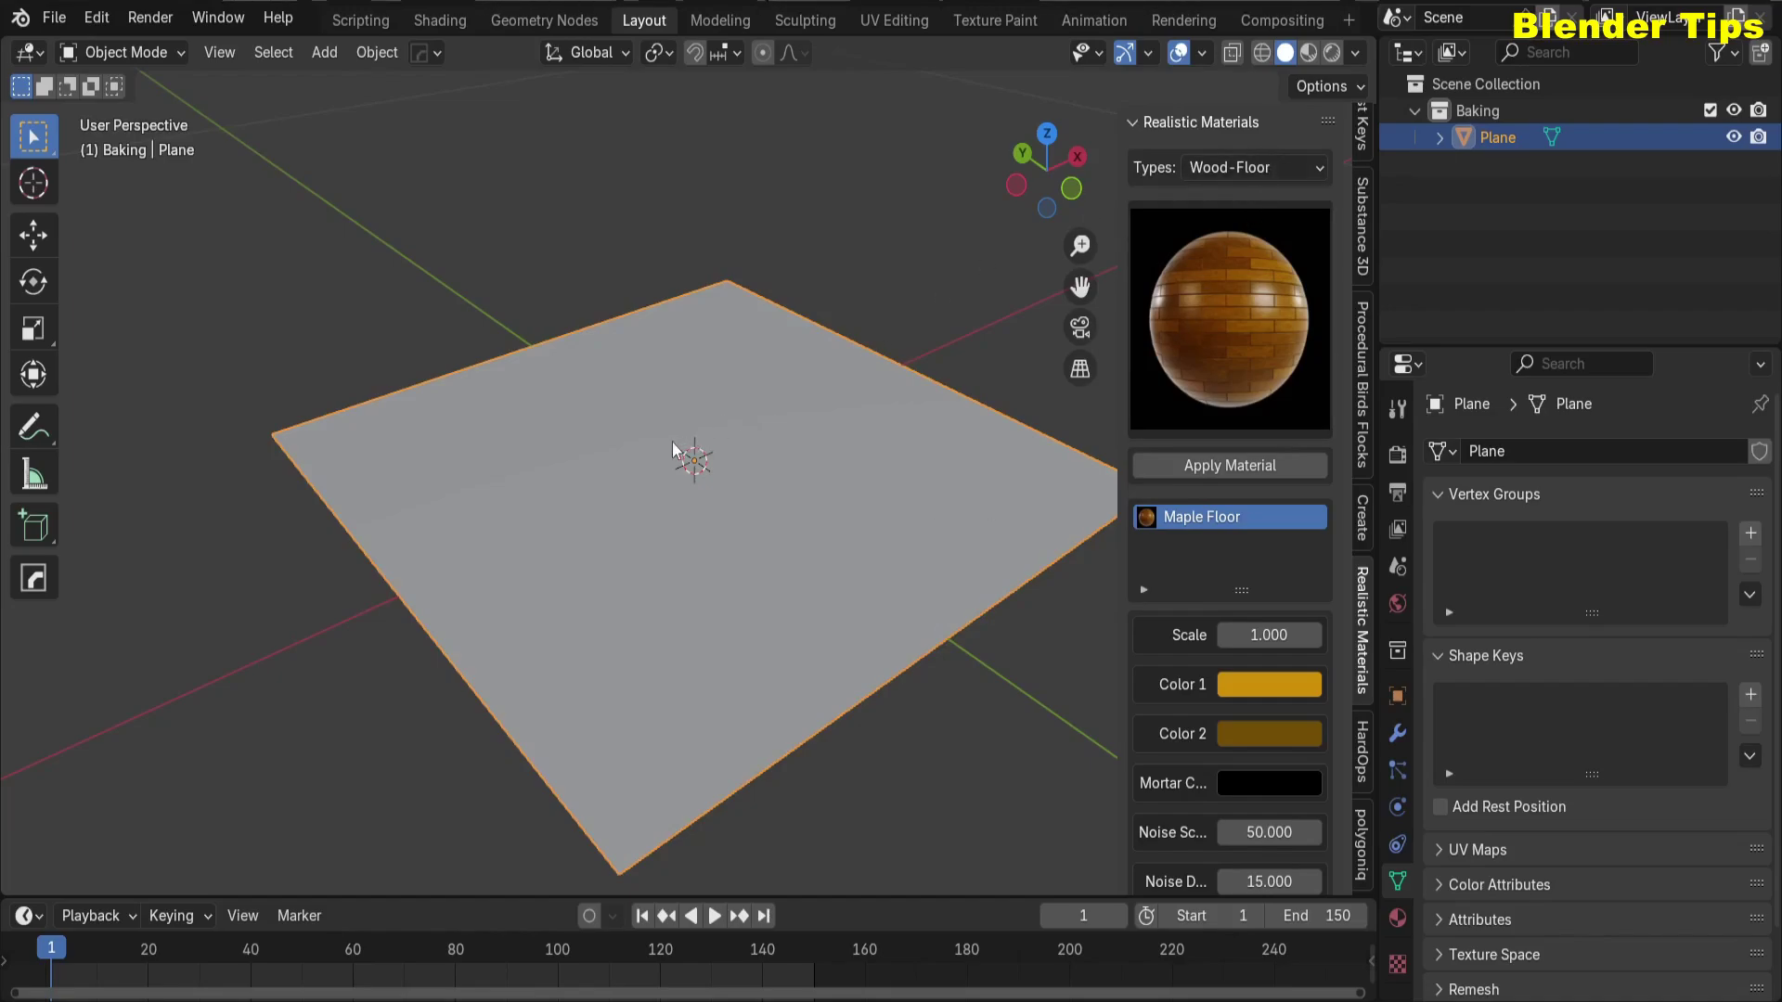
left_click(1330, 53)
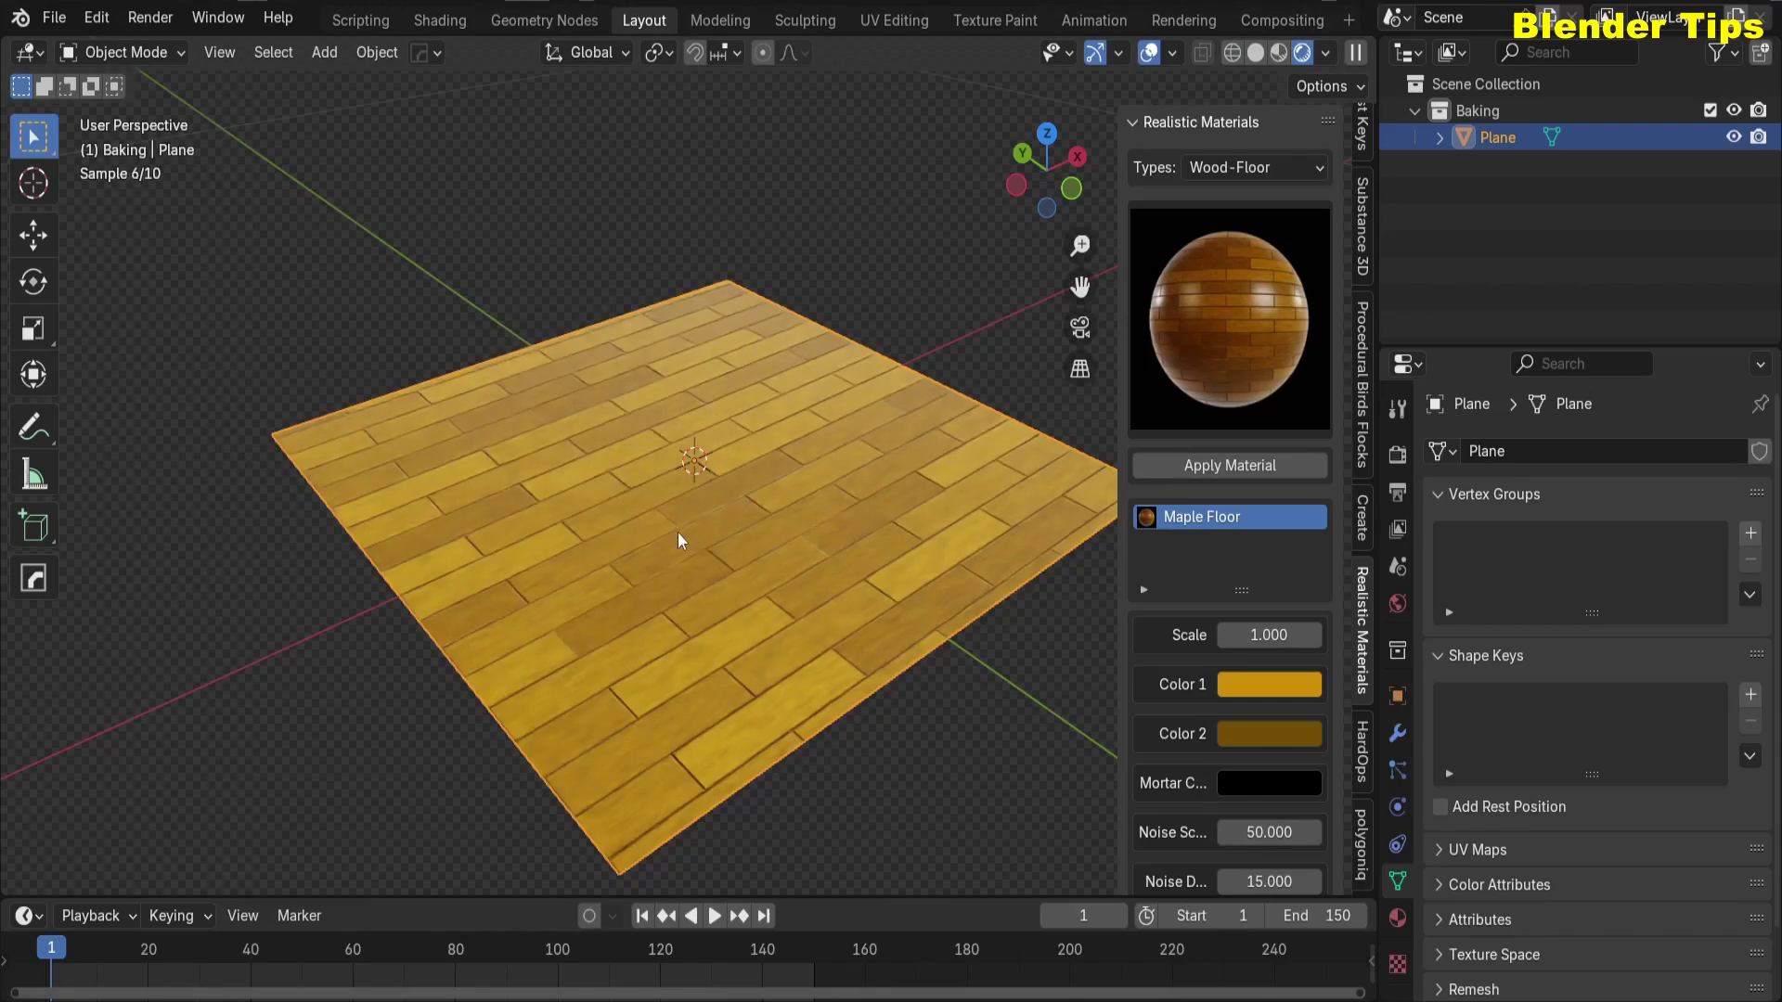
scroll(1250, 694, "down", 8)
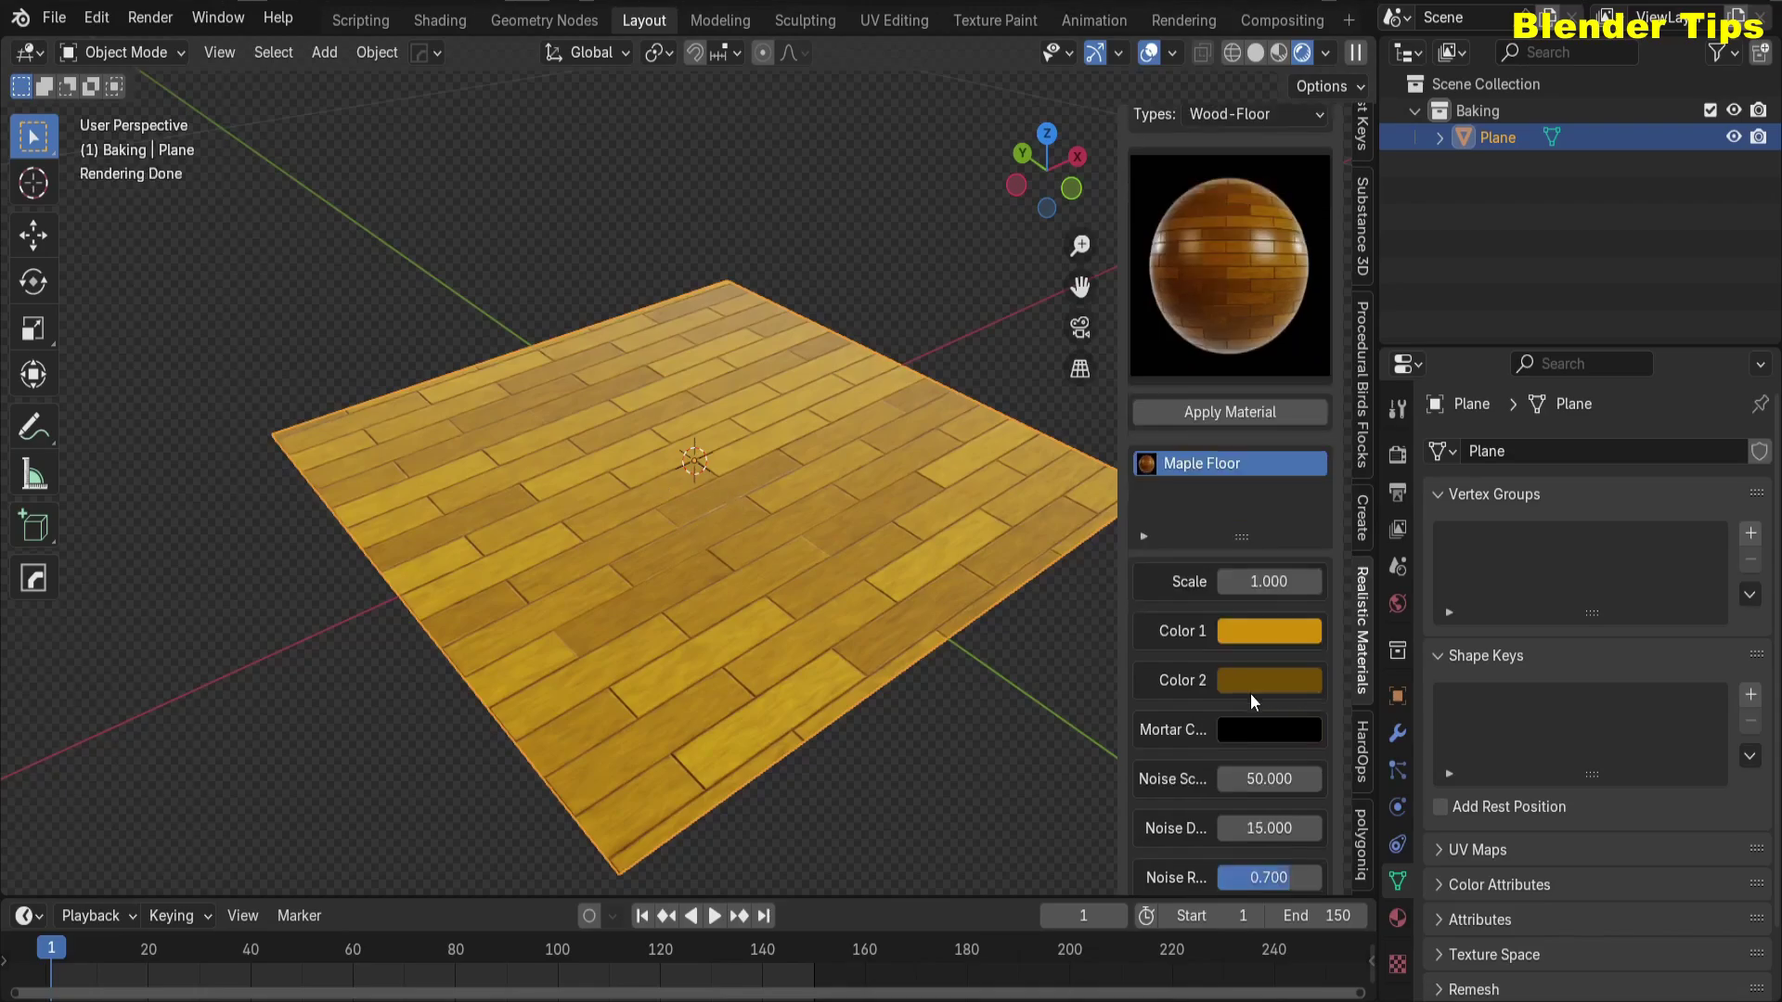
scroll(1250, 693, "down", 4)
scroll(1250, 694, "up", 12)
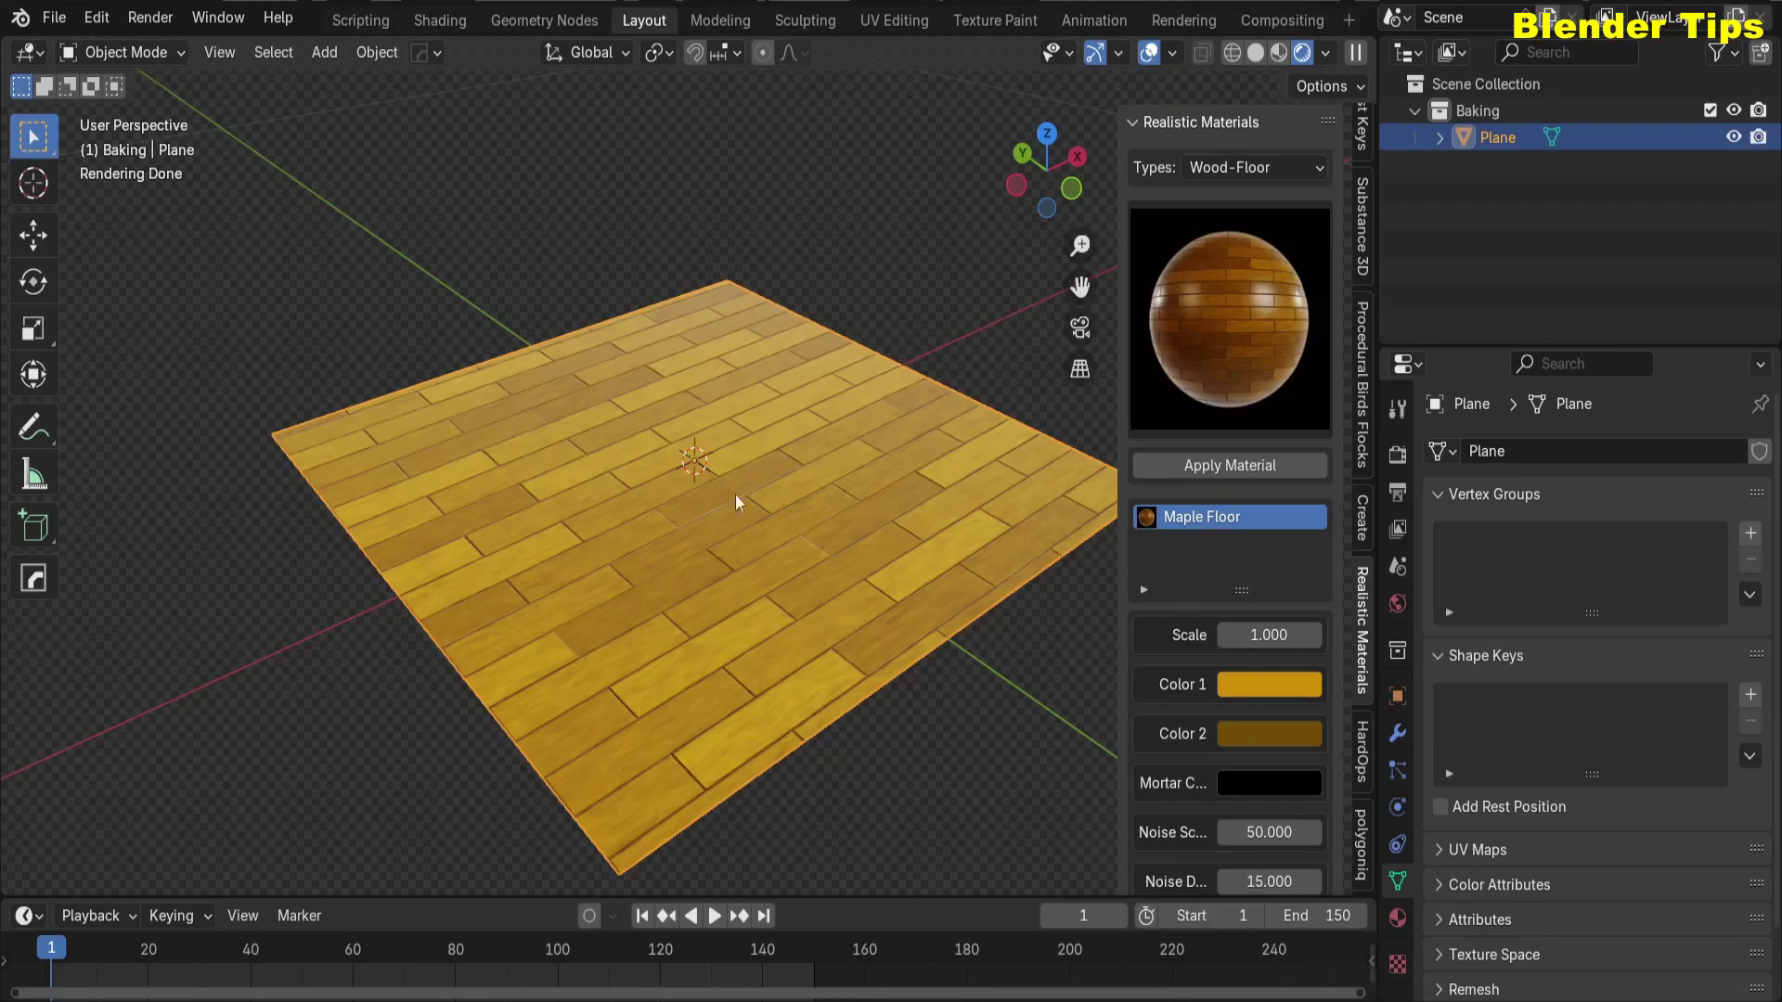
scroll(1194, 648, "down", 4)
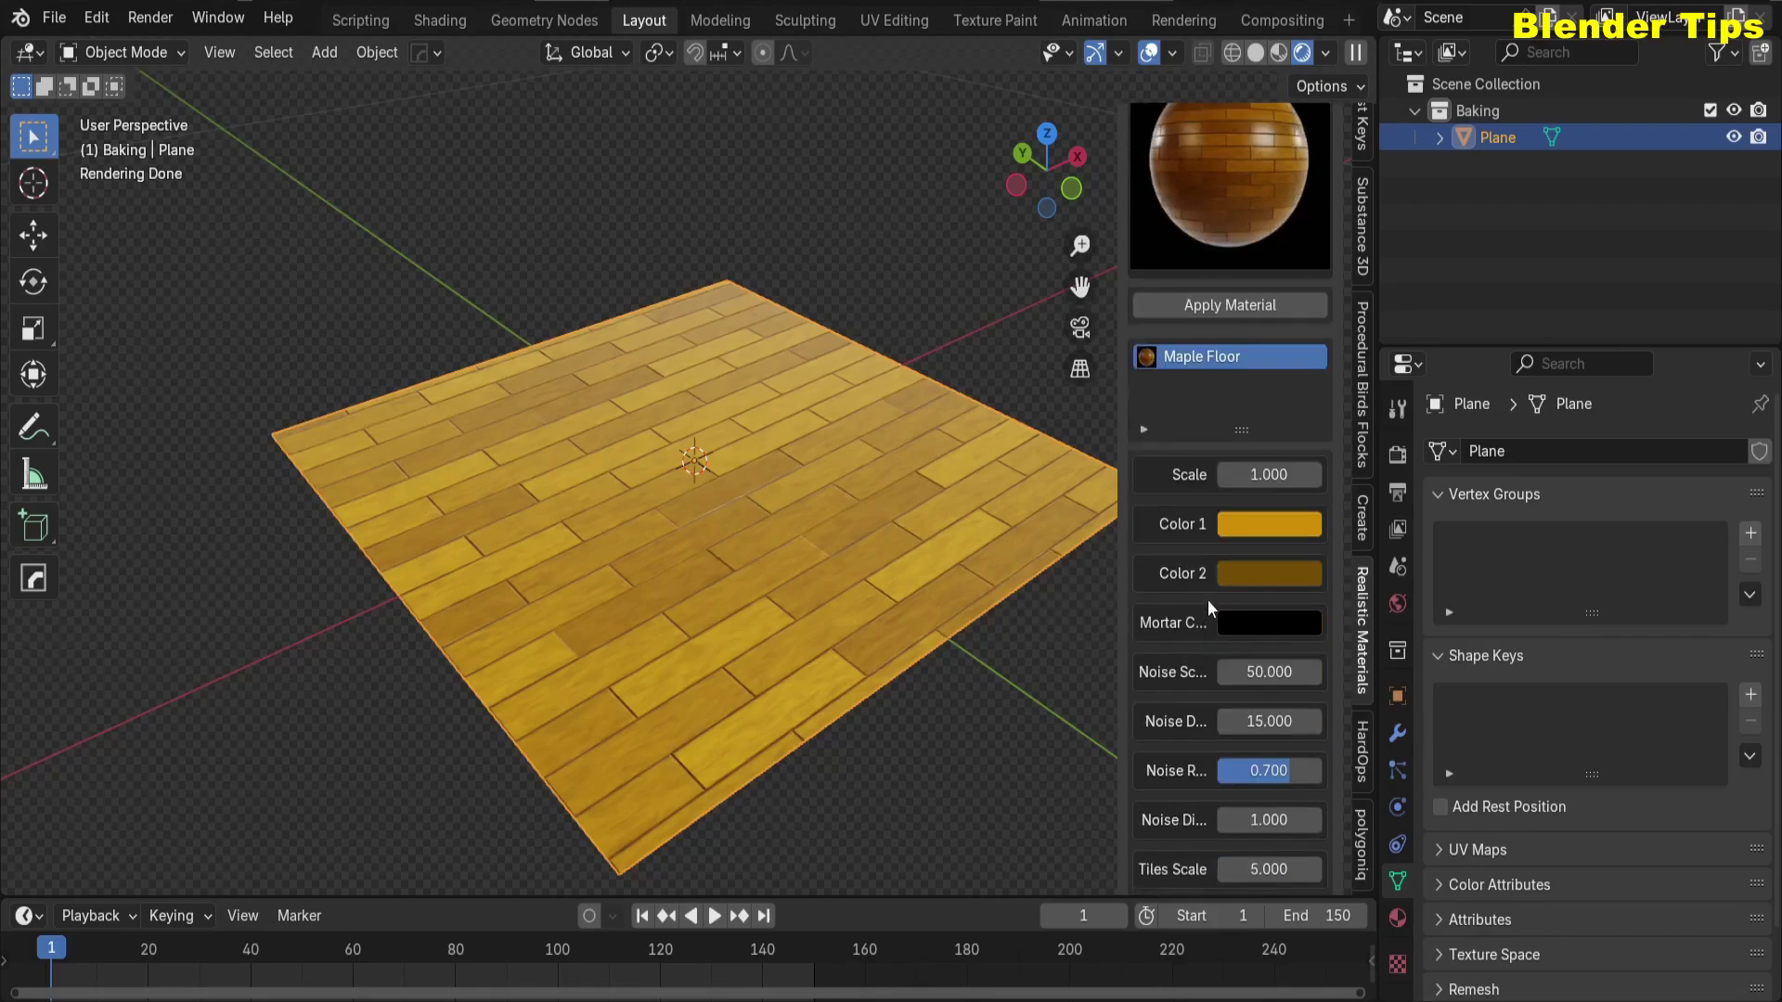
scroll(1199, 599, "up", 4)
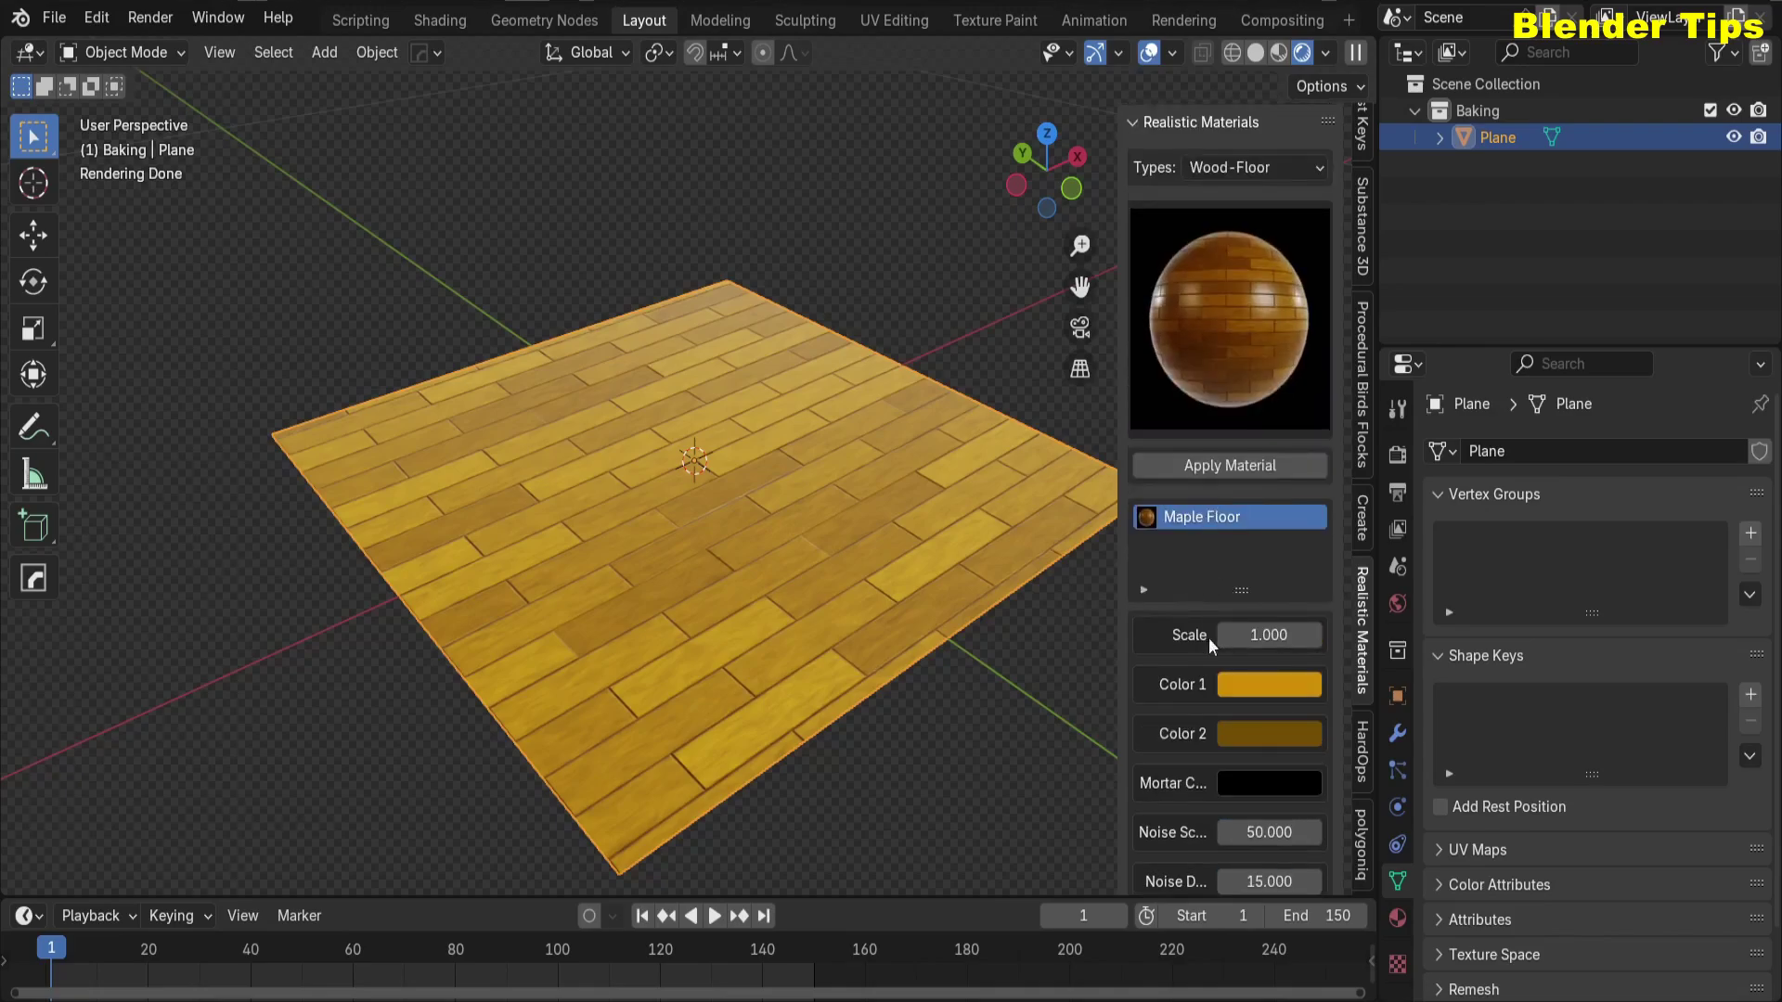
Step: Set the material's Scale to 1.5 and hide the sidebar
left_click(1262, 637)
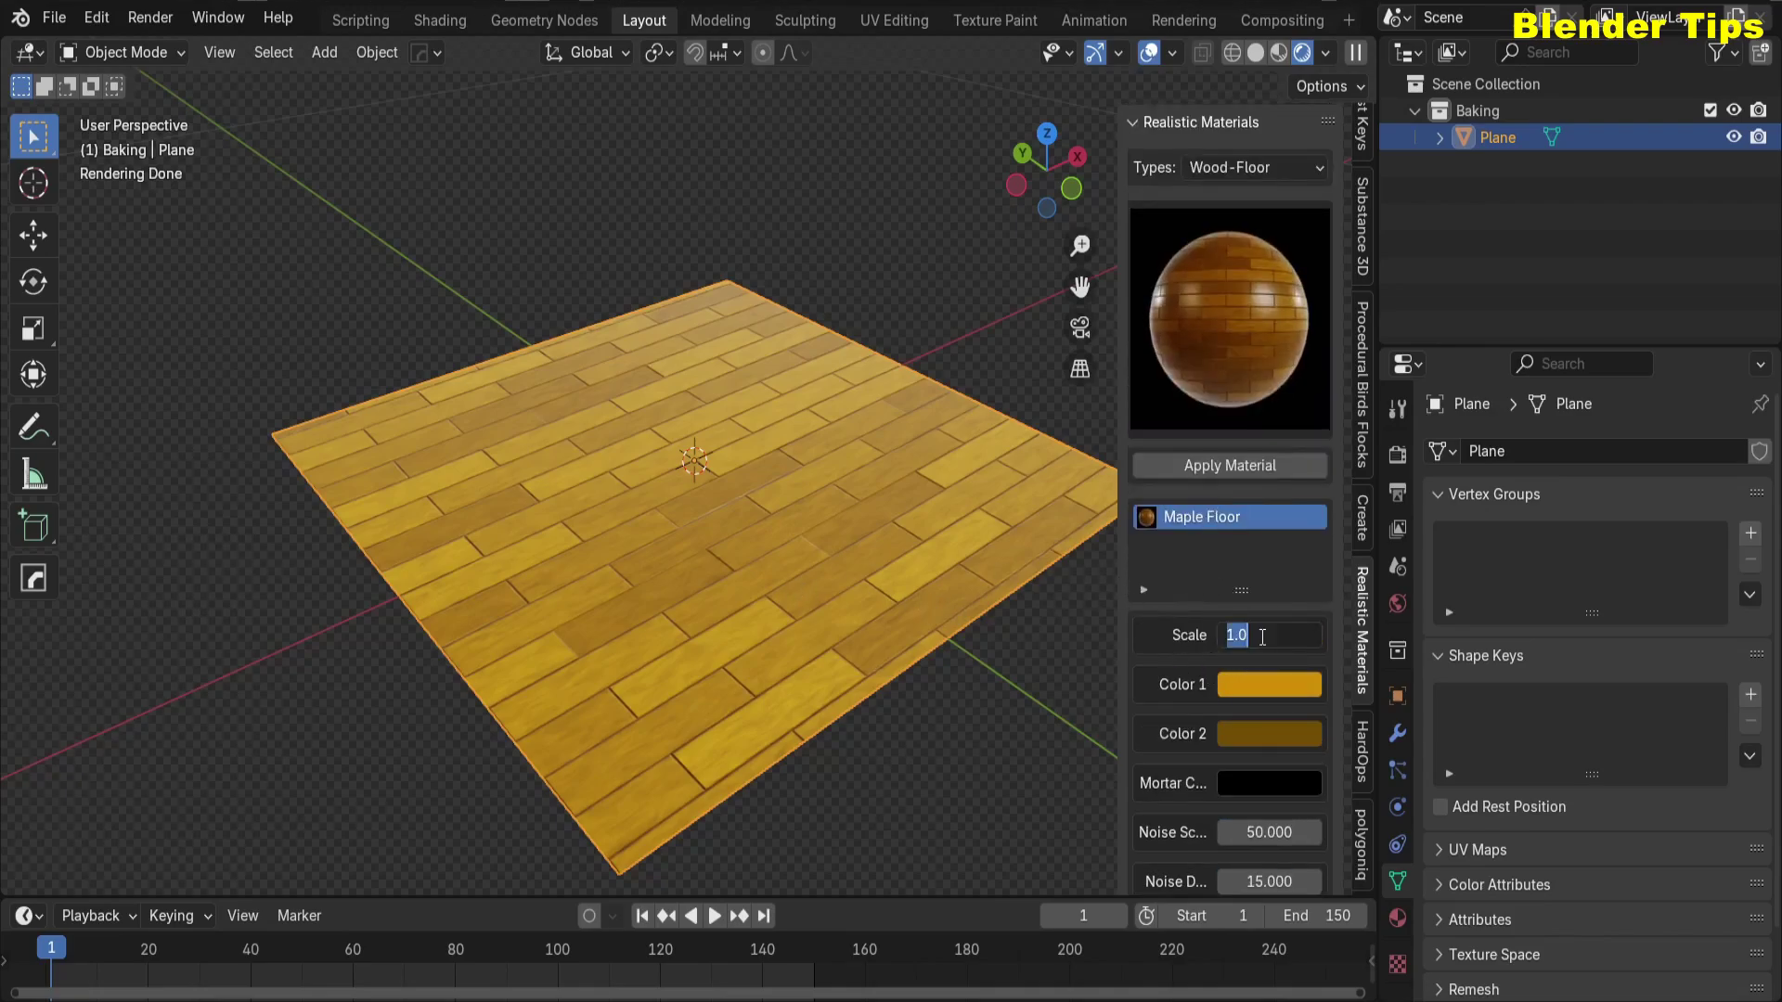
type("1.5")
key("Return")
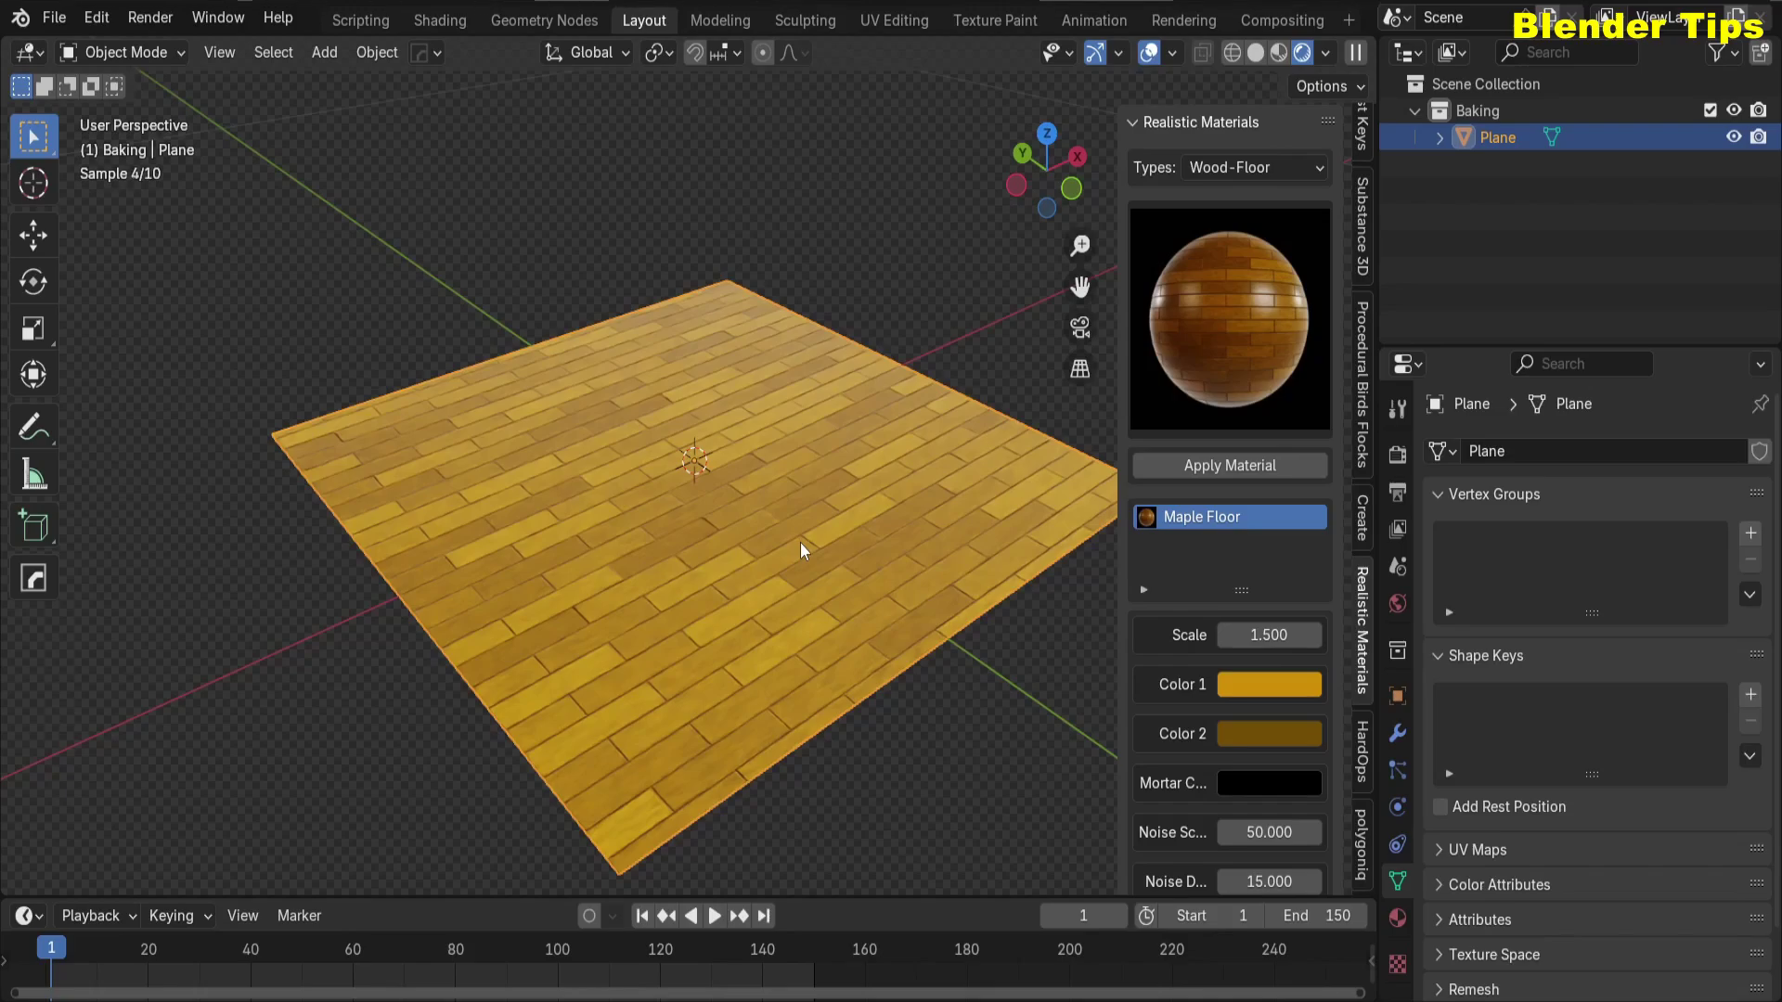
key("n")
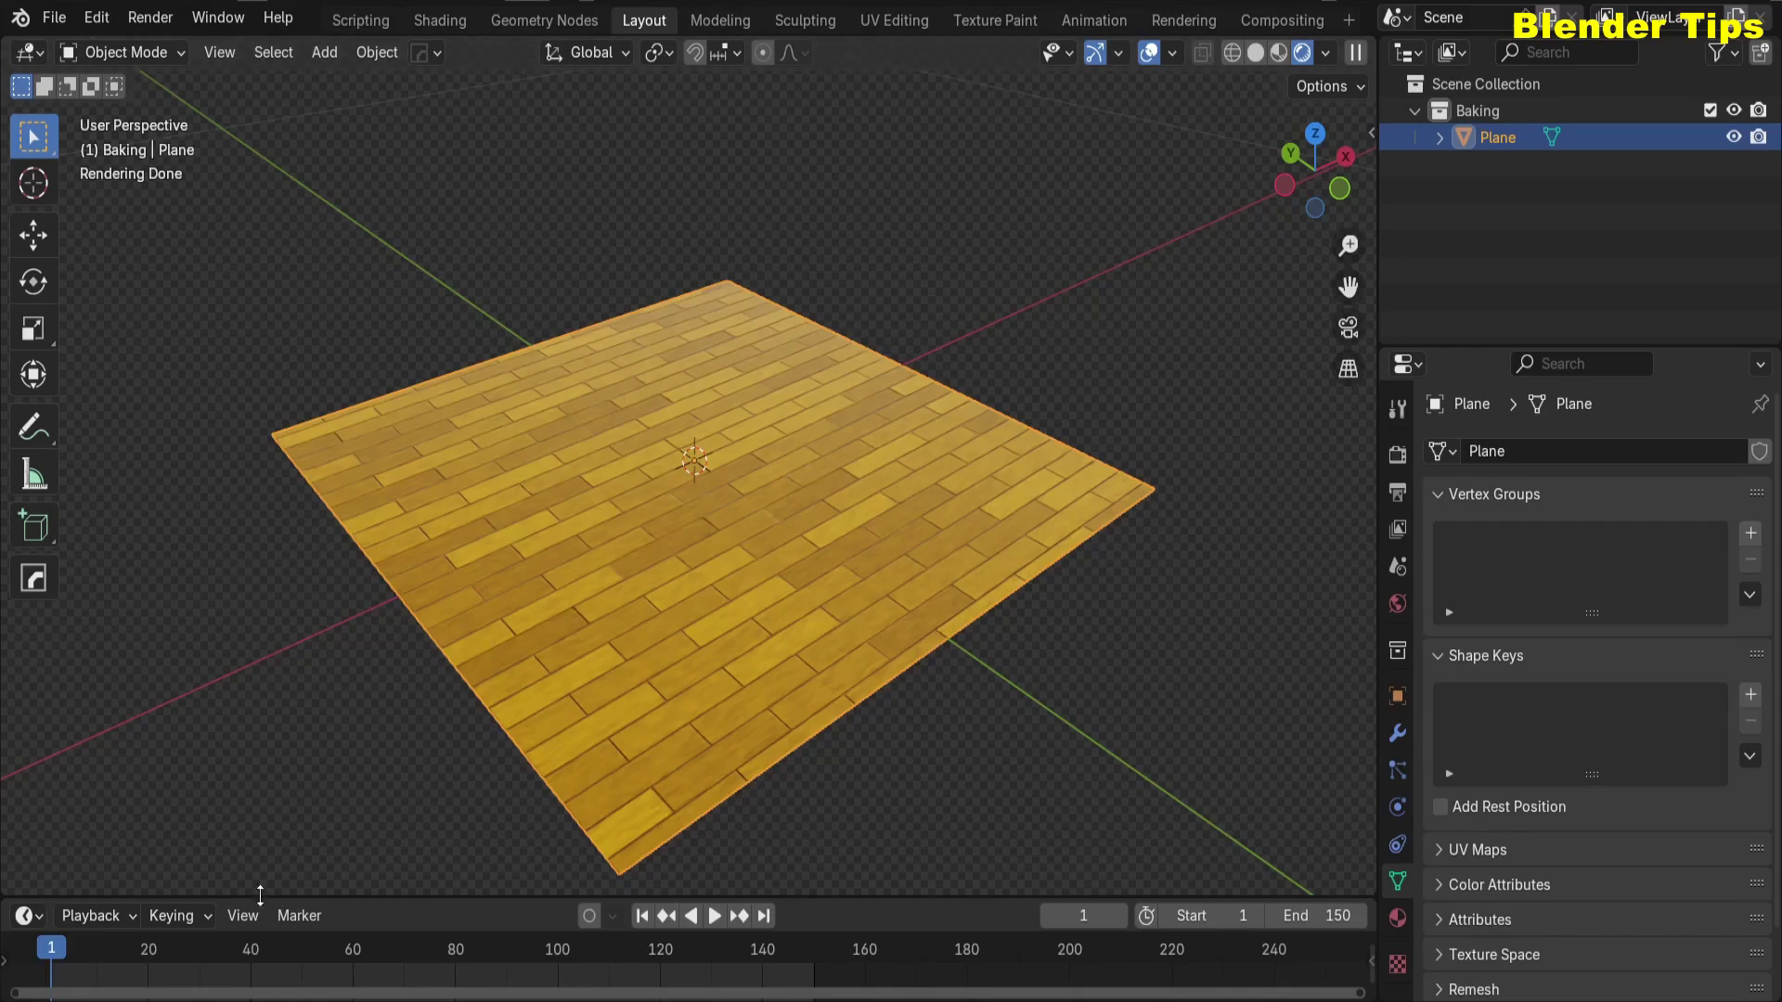
Step: Enlarge the timeline area and turn it into a Shader Editor
left_click_drag(426, 895, 557, 542)
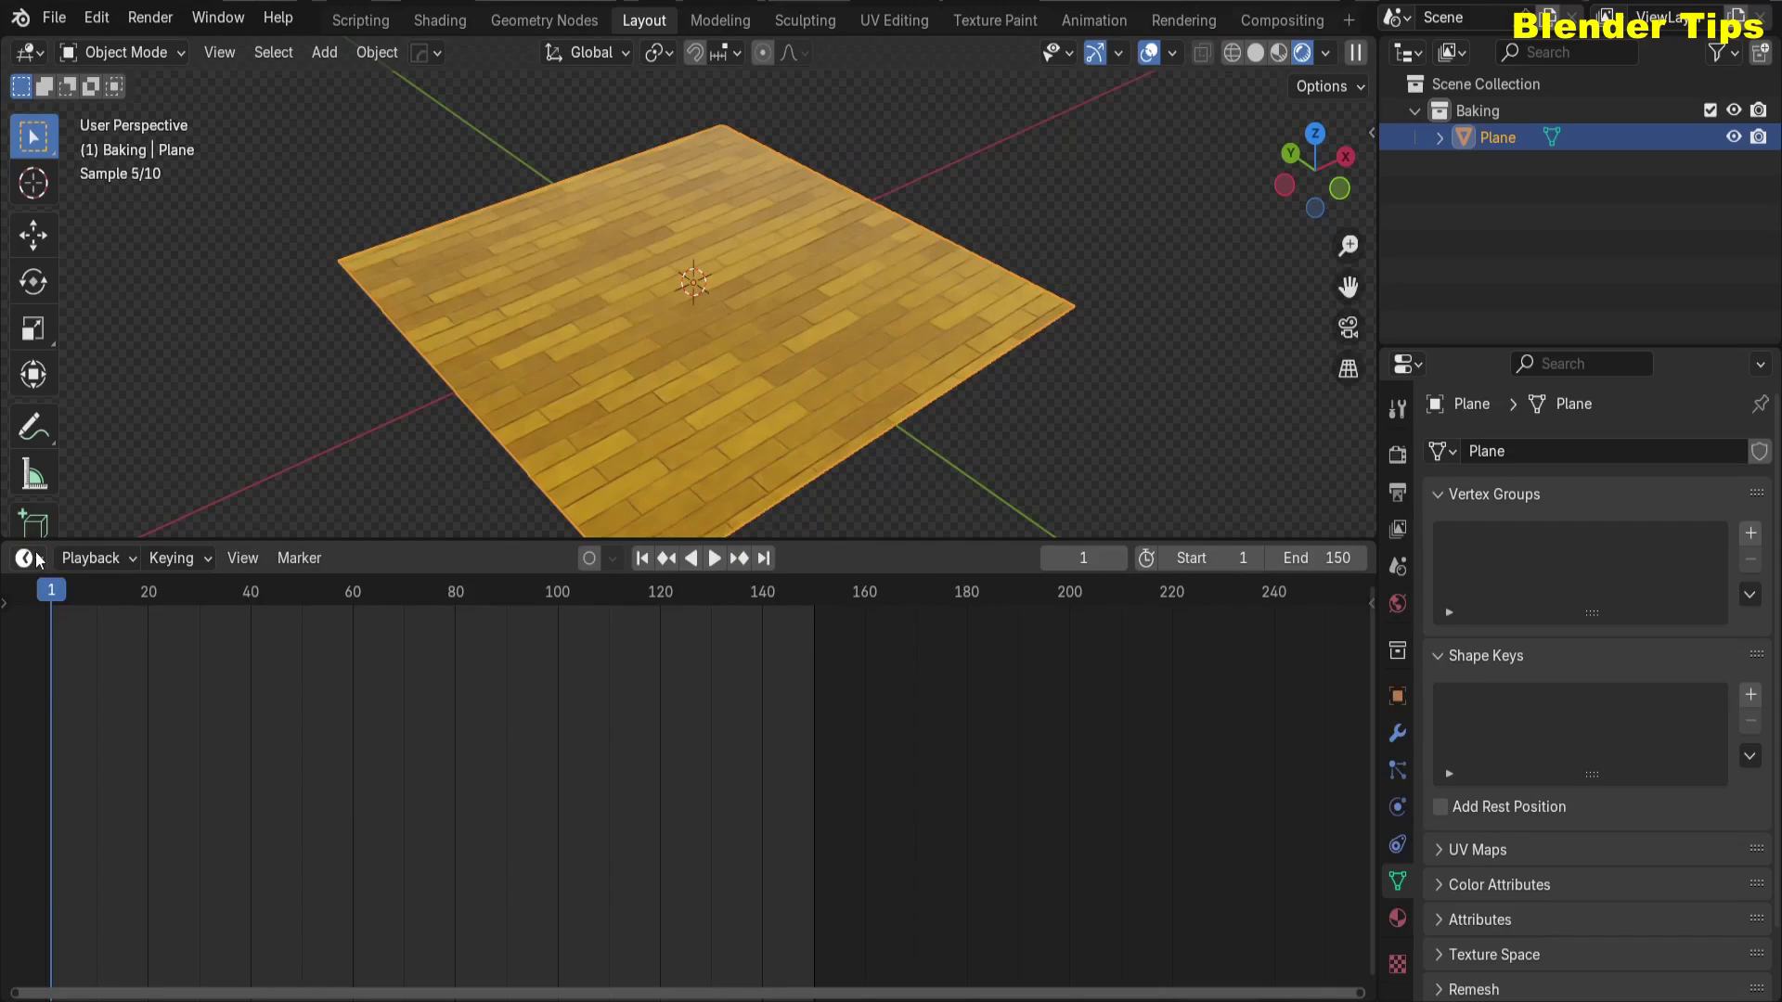
left_click(26, 557)
left_click(63, 835)
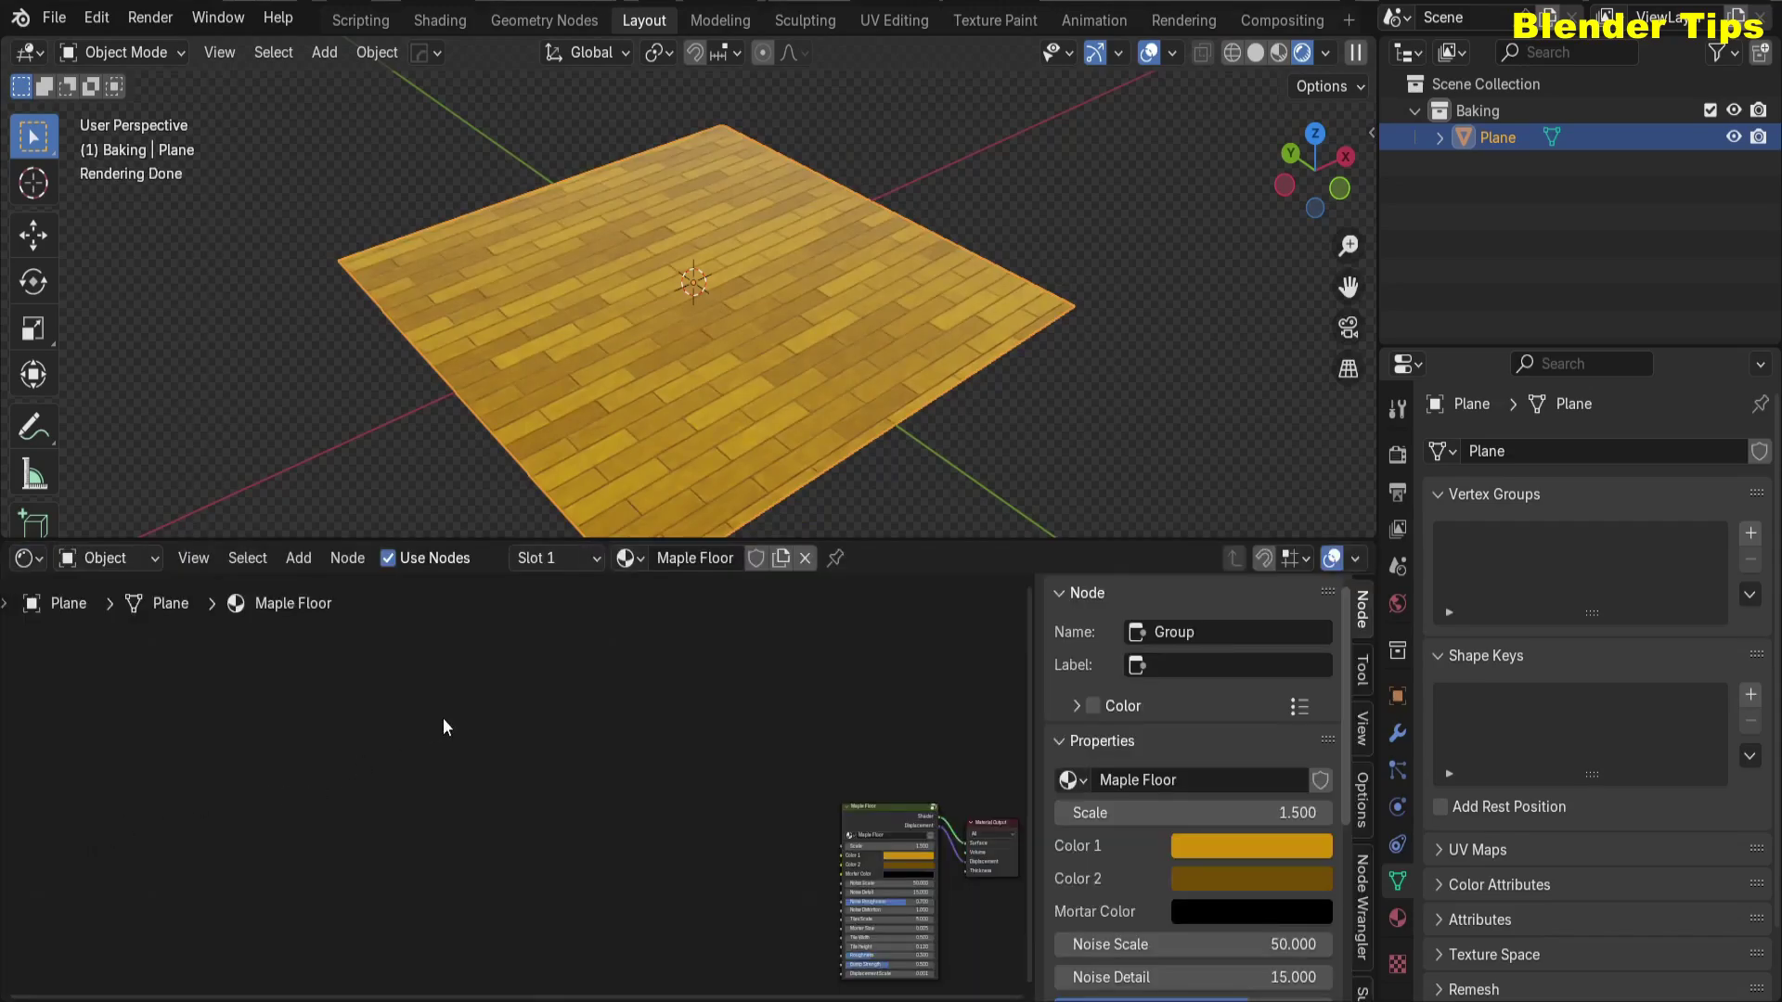
middle_click_drag(696, 763, 395, 678)
scroll(395, 677, "up", 5)
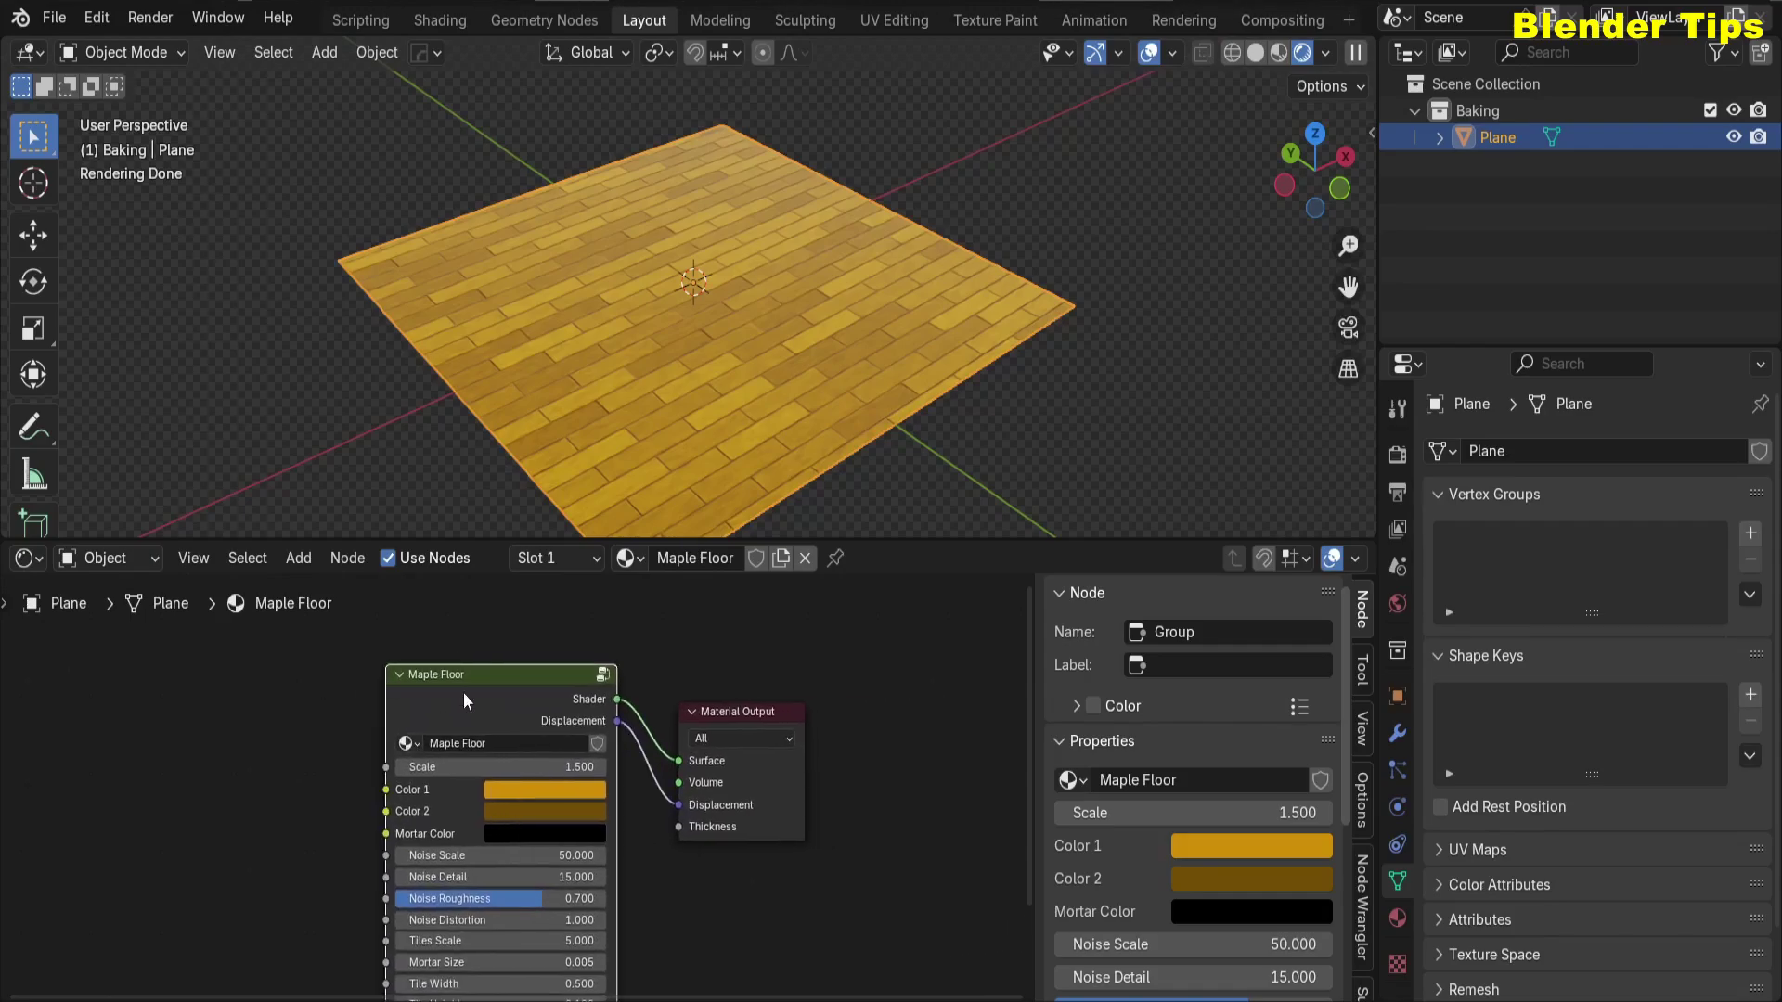
scroll(464, 694, "down", 1)
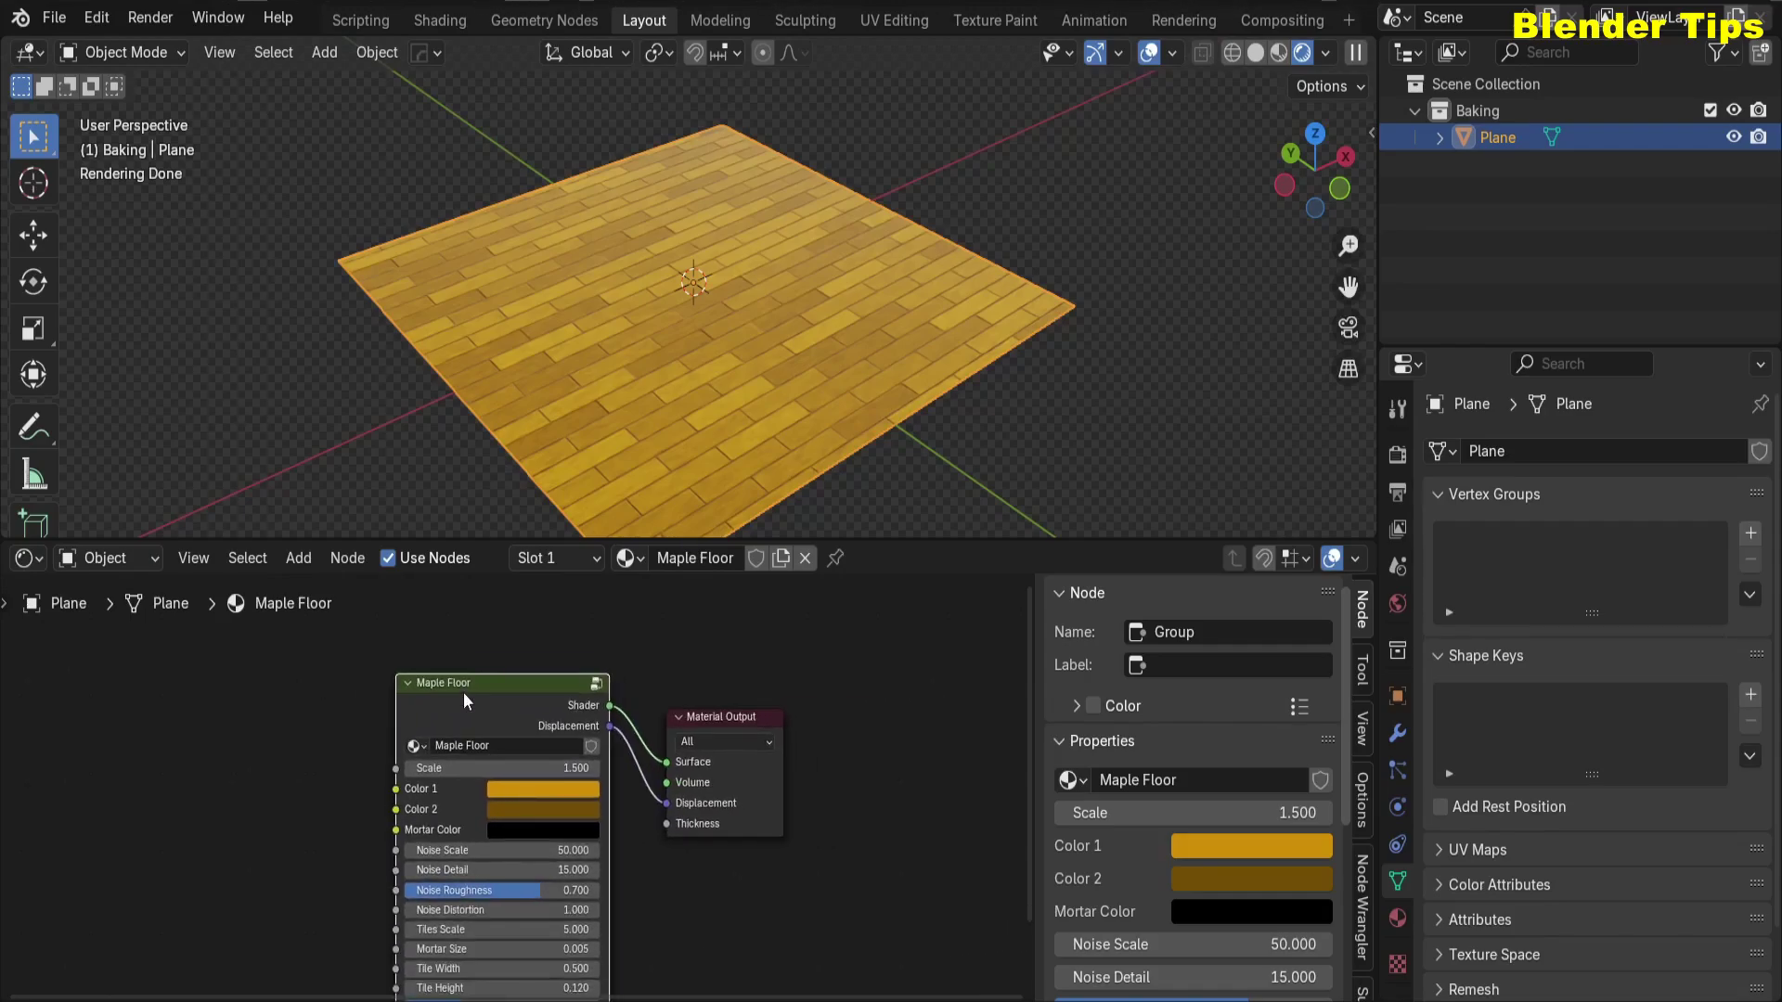
Step: Step inside the Maple Floor node group to view its nodes, and split the 3D view in two
key("Tab")
middle_click_drag(464, 692, 766, 736)
scroll(570, 723, "up", 2)
scroll(733, 672, "up", 1)
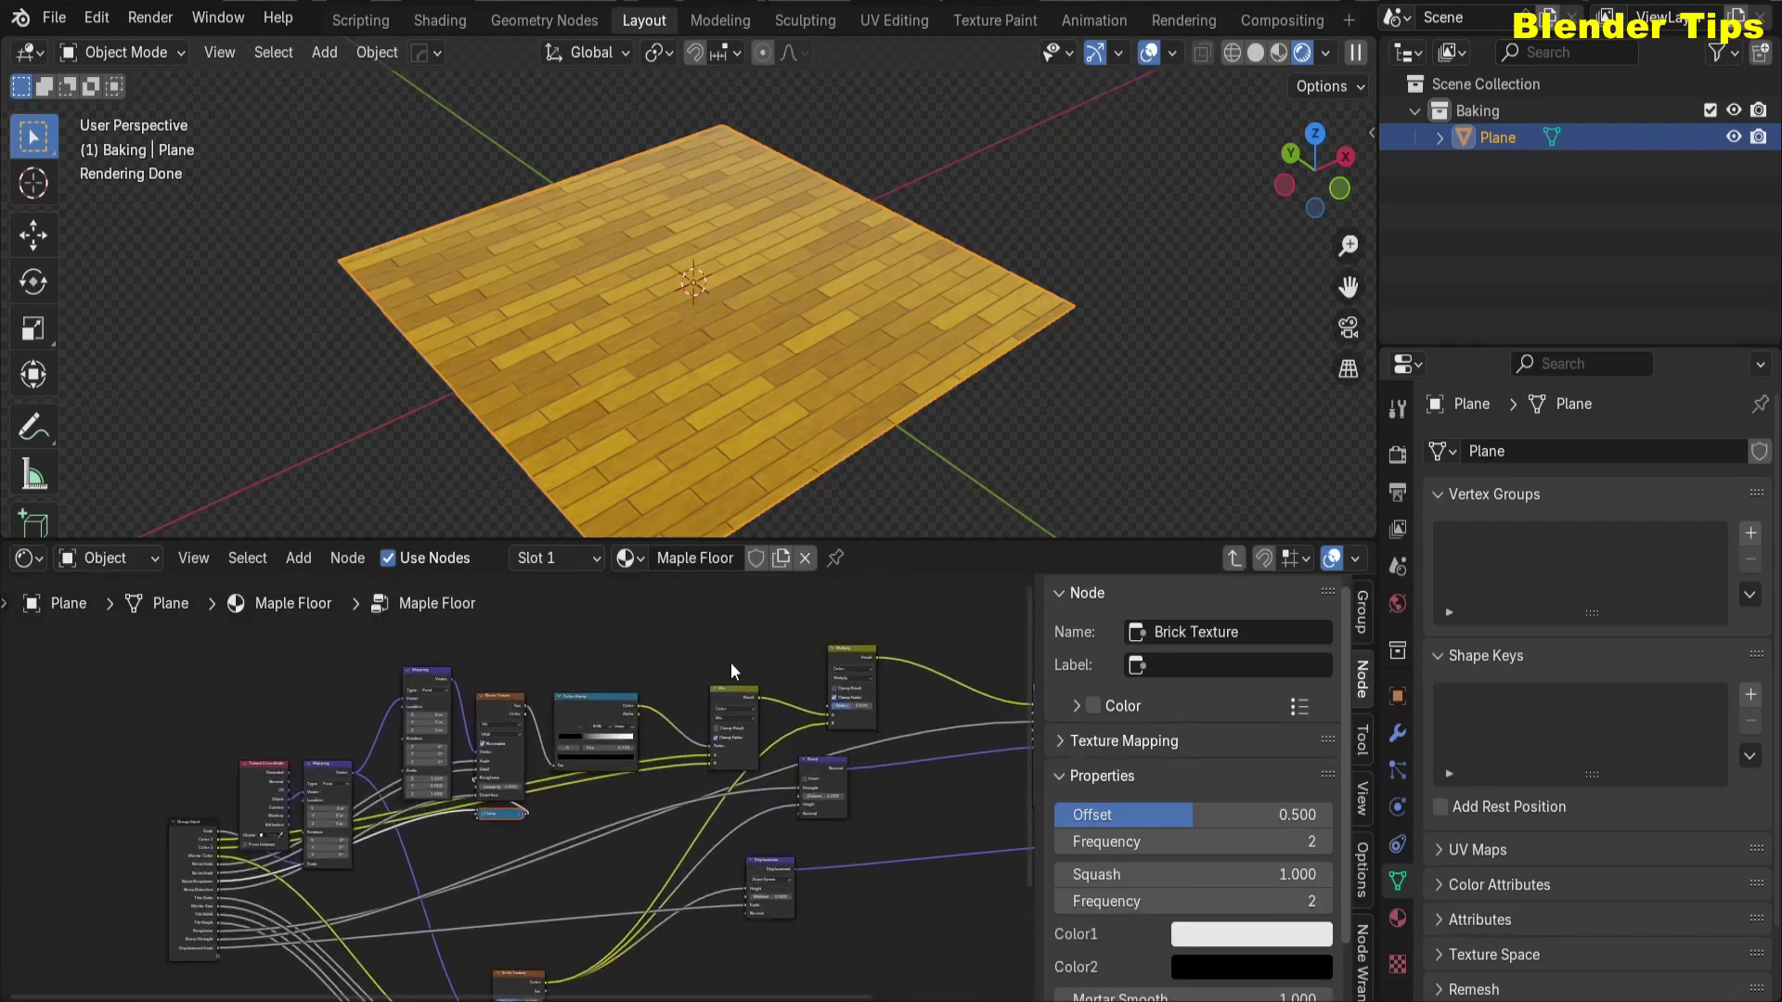
scroll(583, 733, "up", 1)
key("n")
scroll(694, 673, "up", 2)
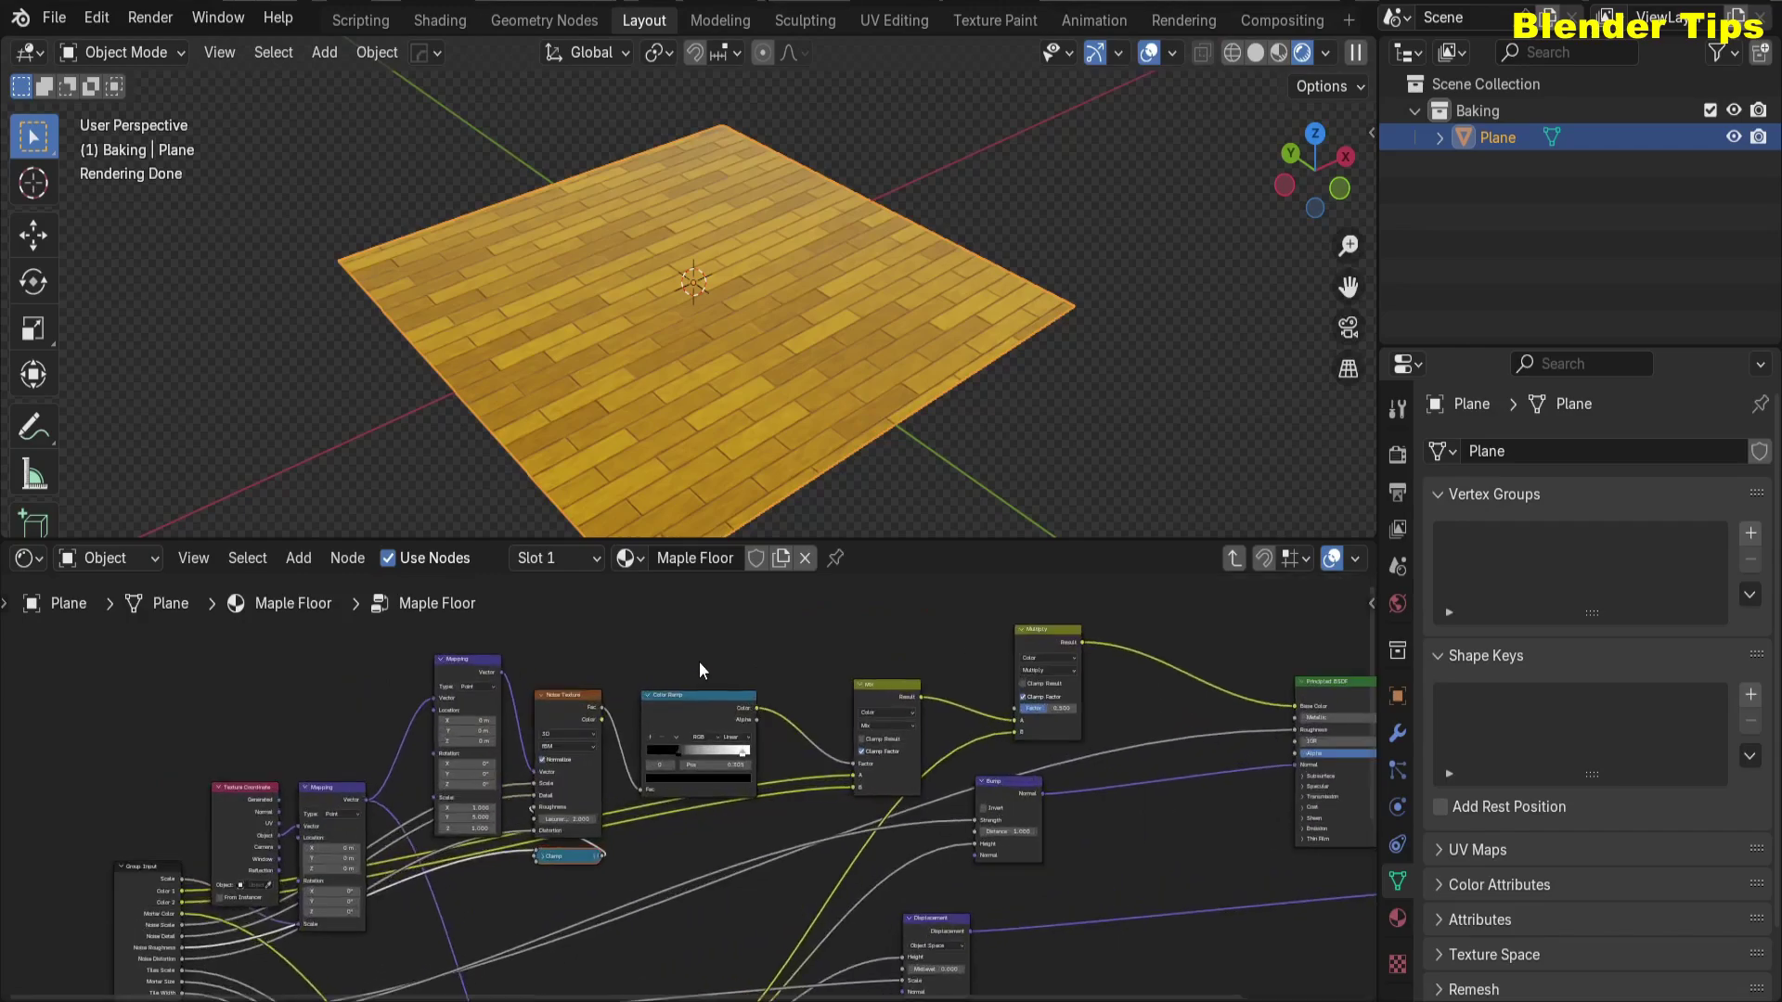
middle_click_drag(531, 755, 462, 779)
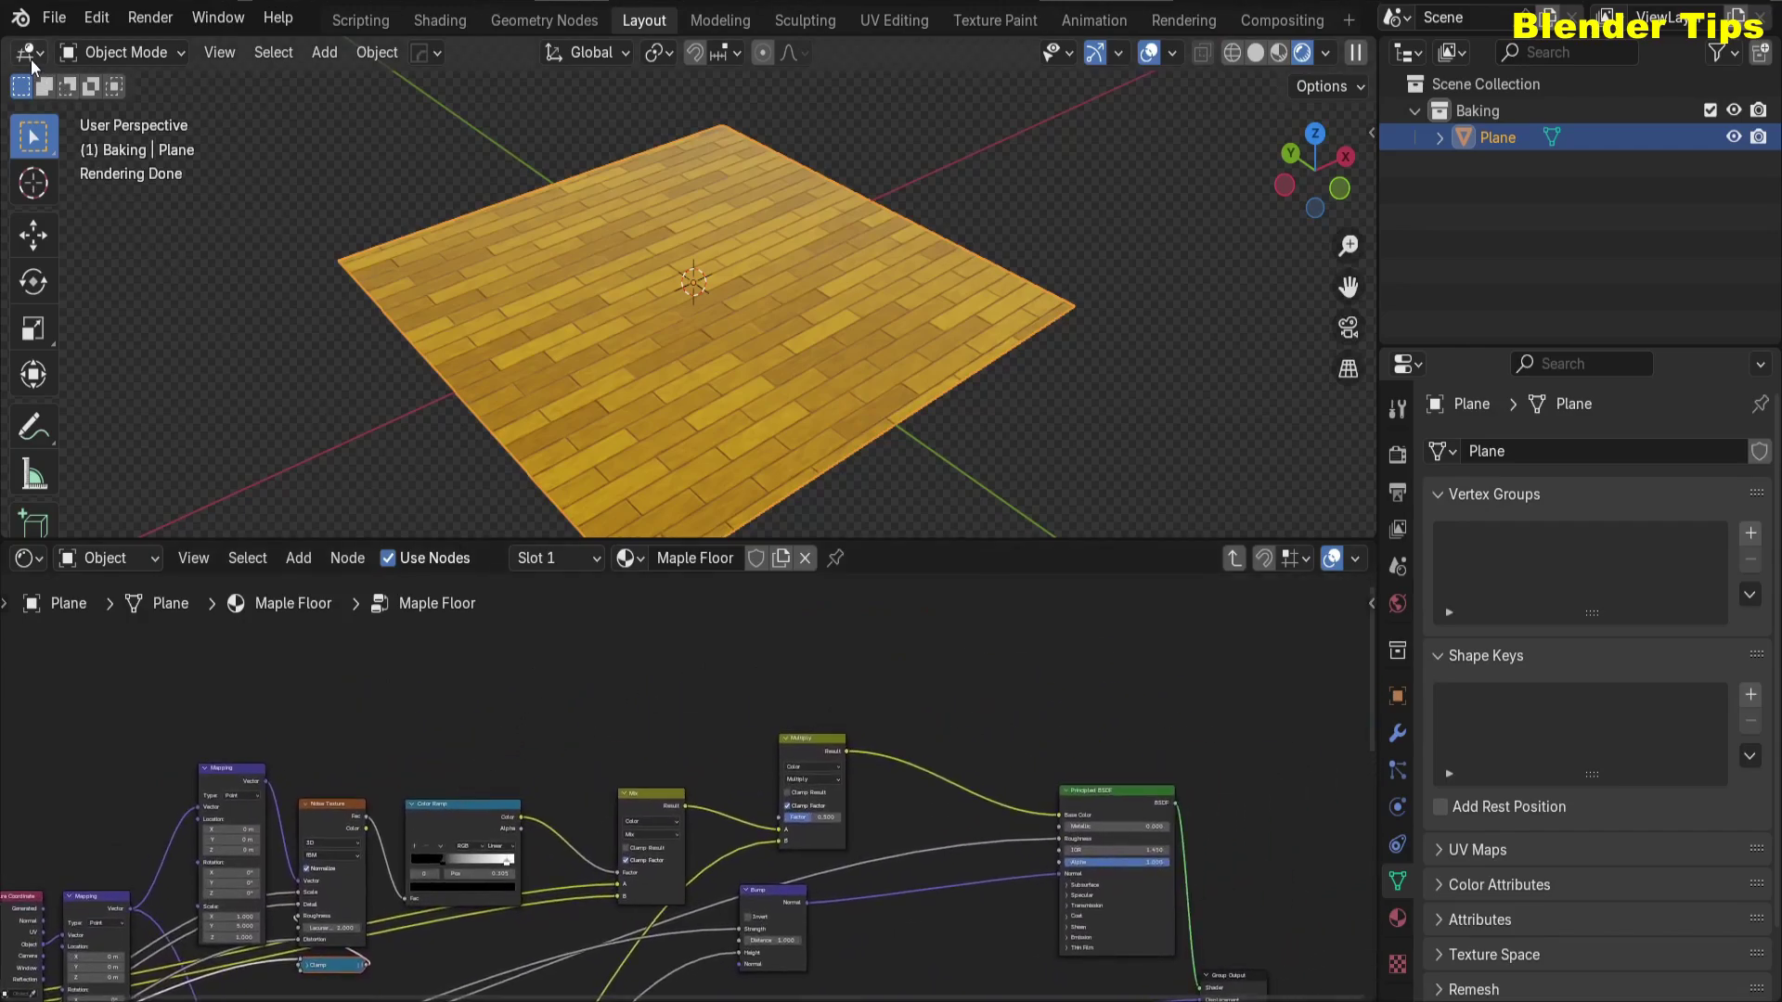
left_click_drag(9, 40, 537, 80)
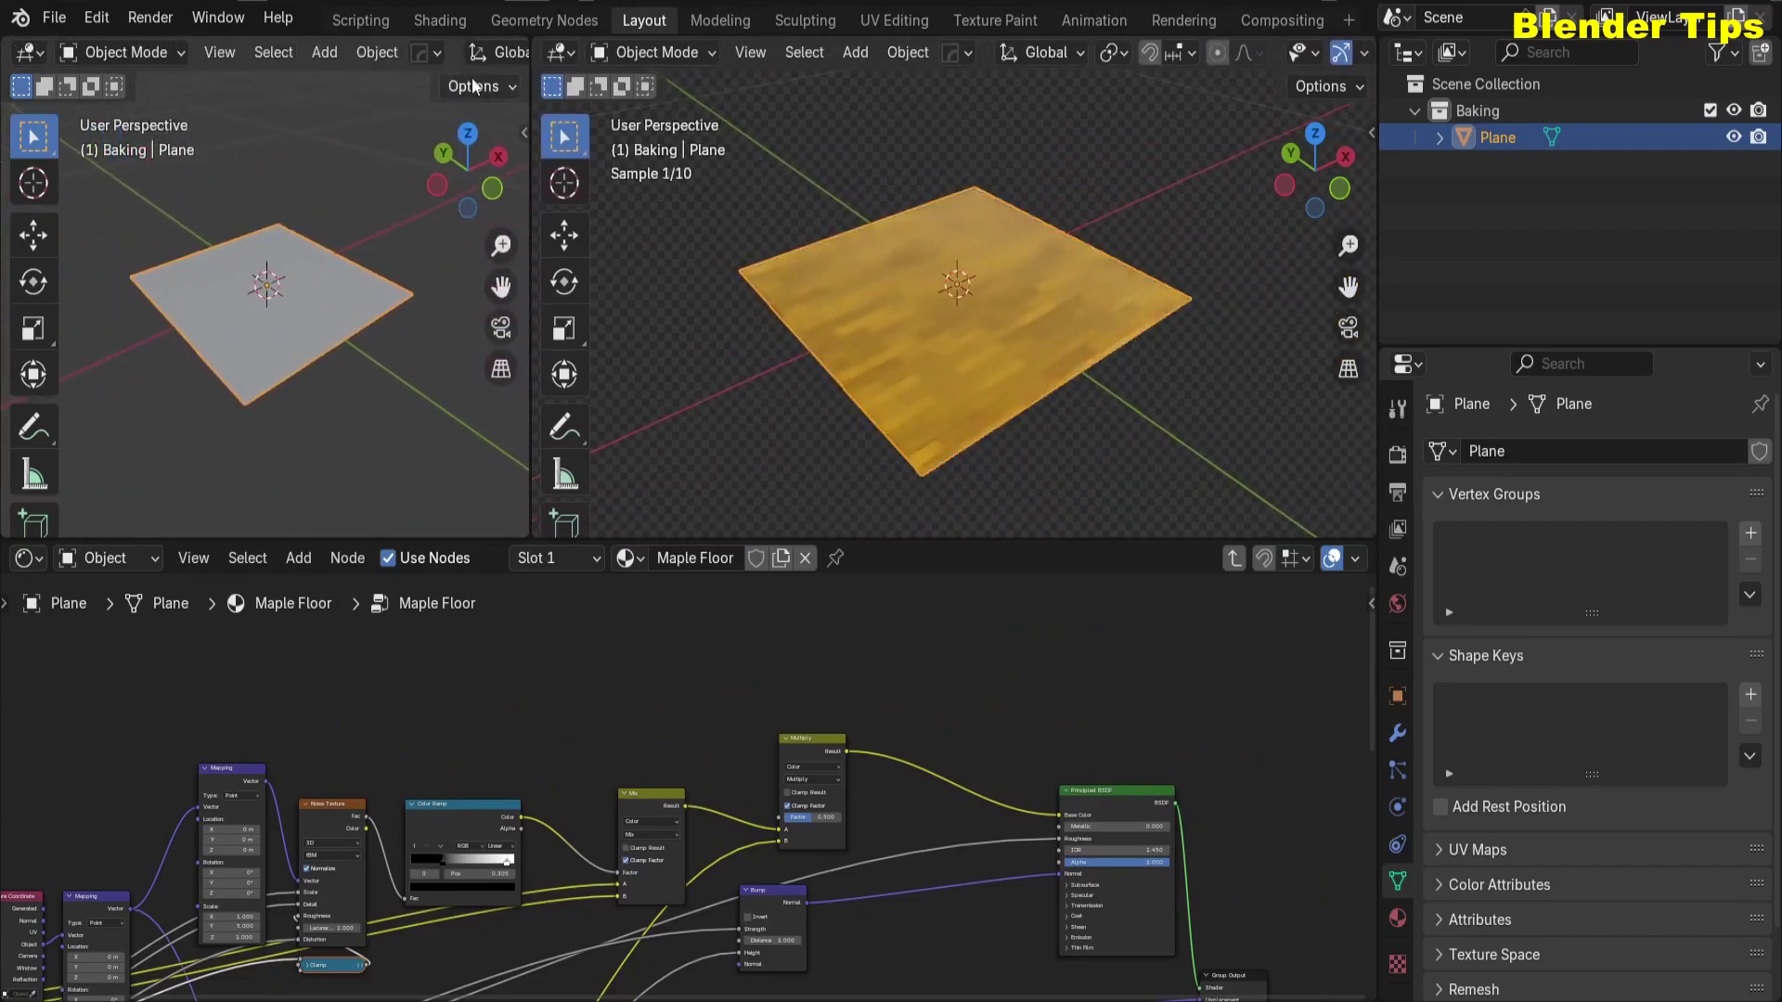
Step: Turn the left view into an Image Editor and add an Image Texture node above the shader
left_click(29, 53)
left_click(80, 152)
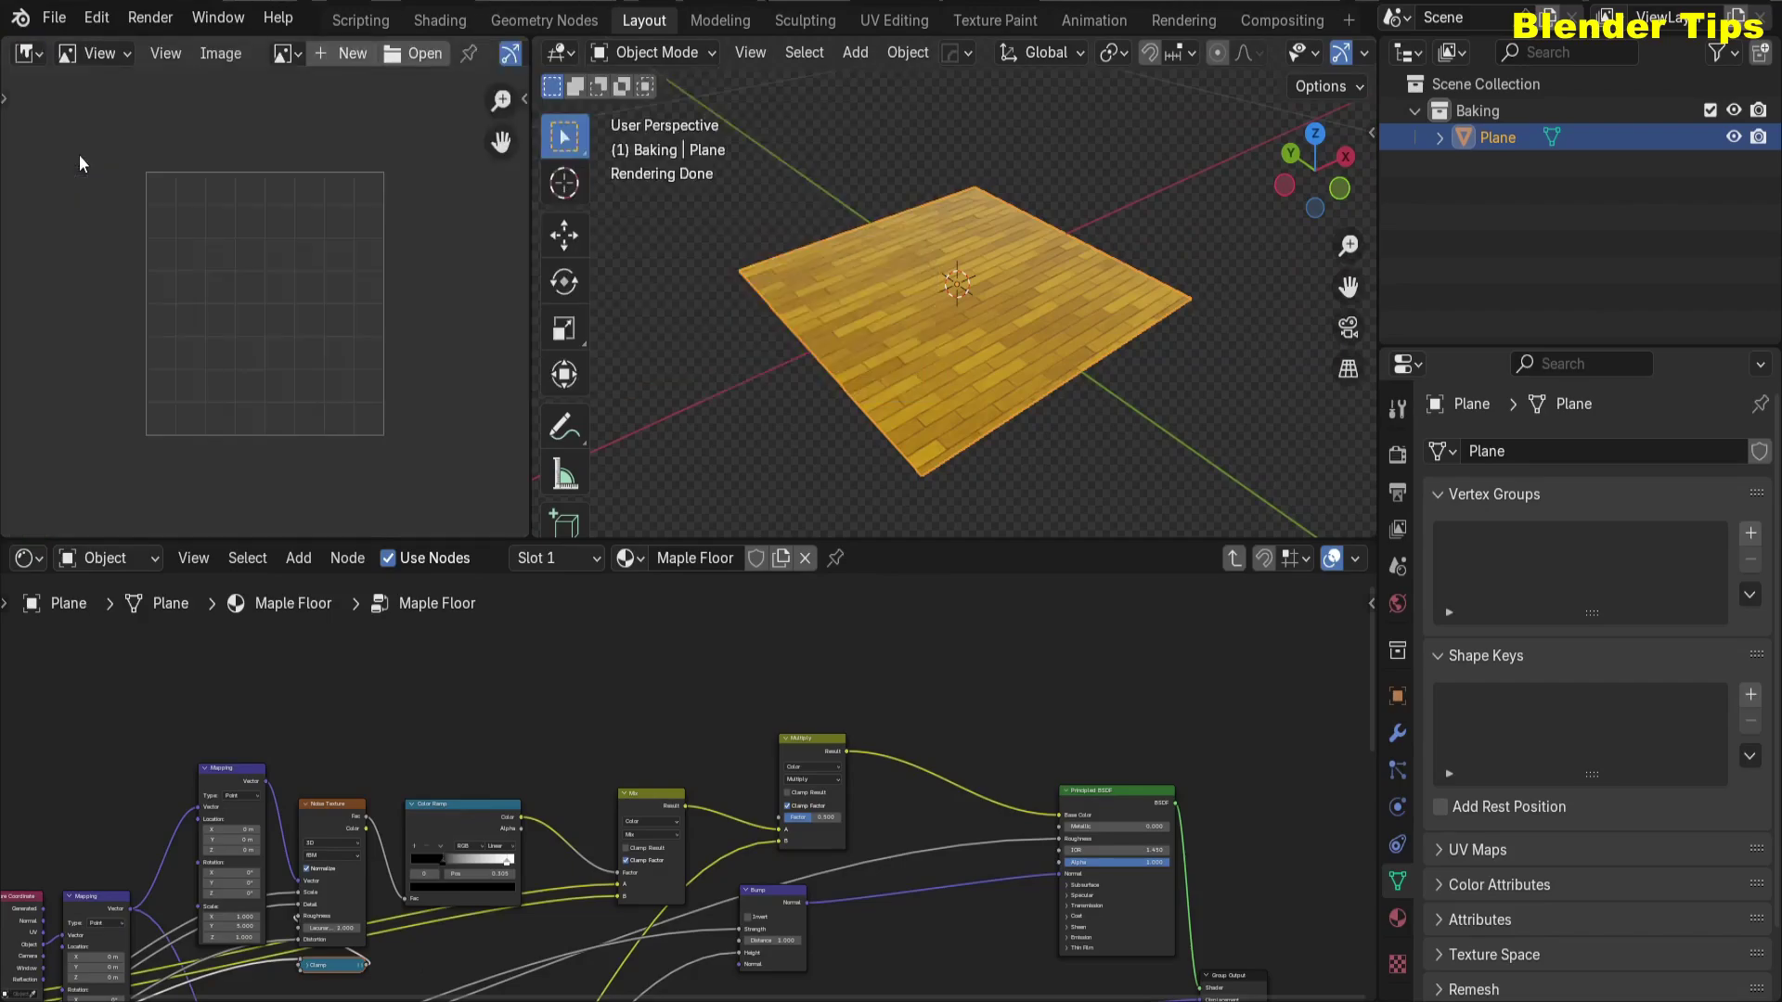
scroll(804, 687, "up", 2)
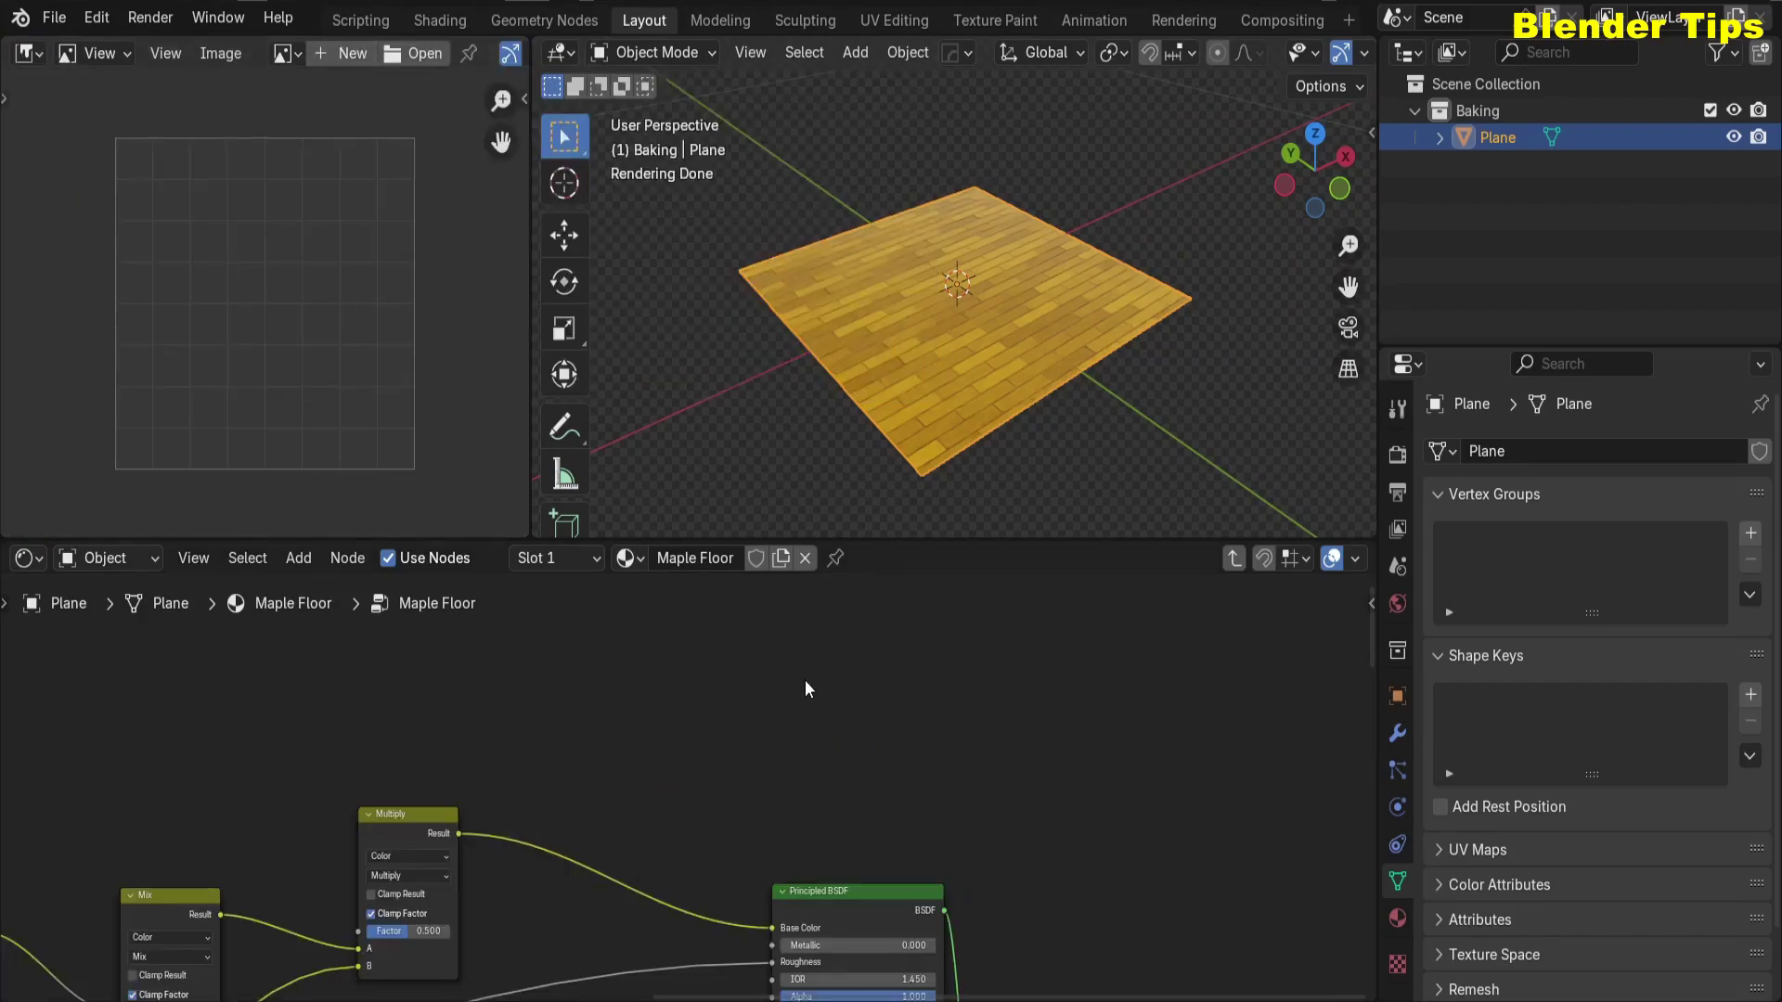
key("shift+a")
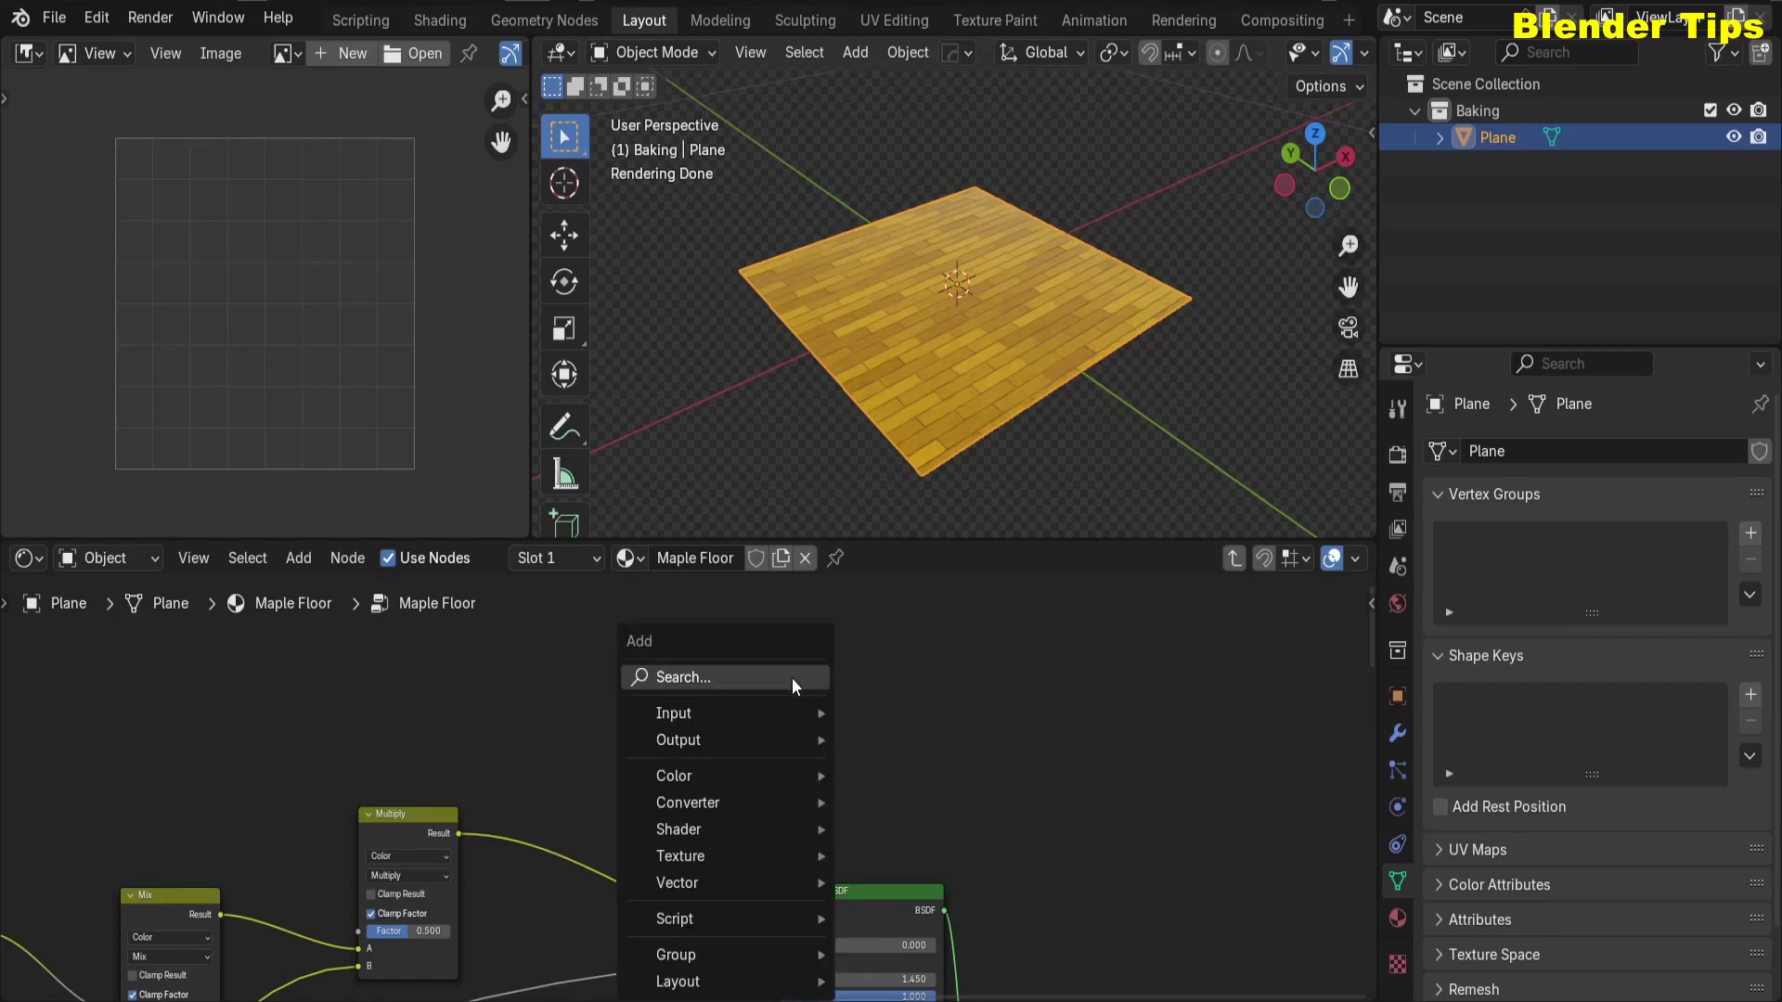
left_click(793, 677)
type("ima")
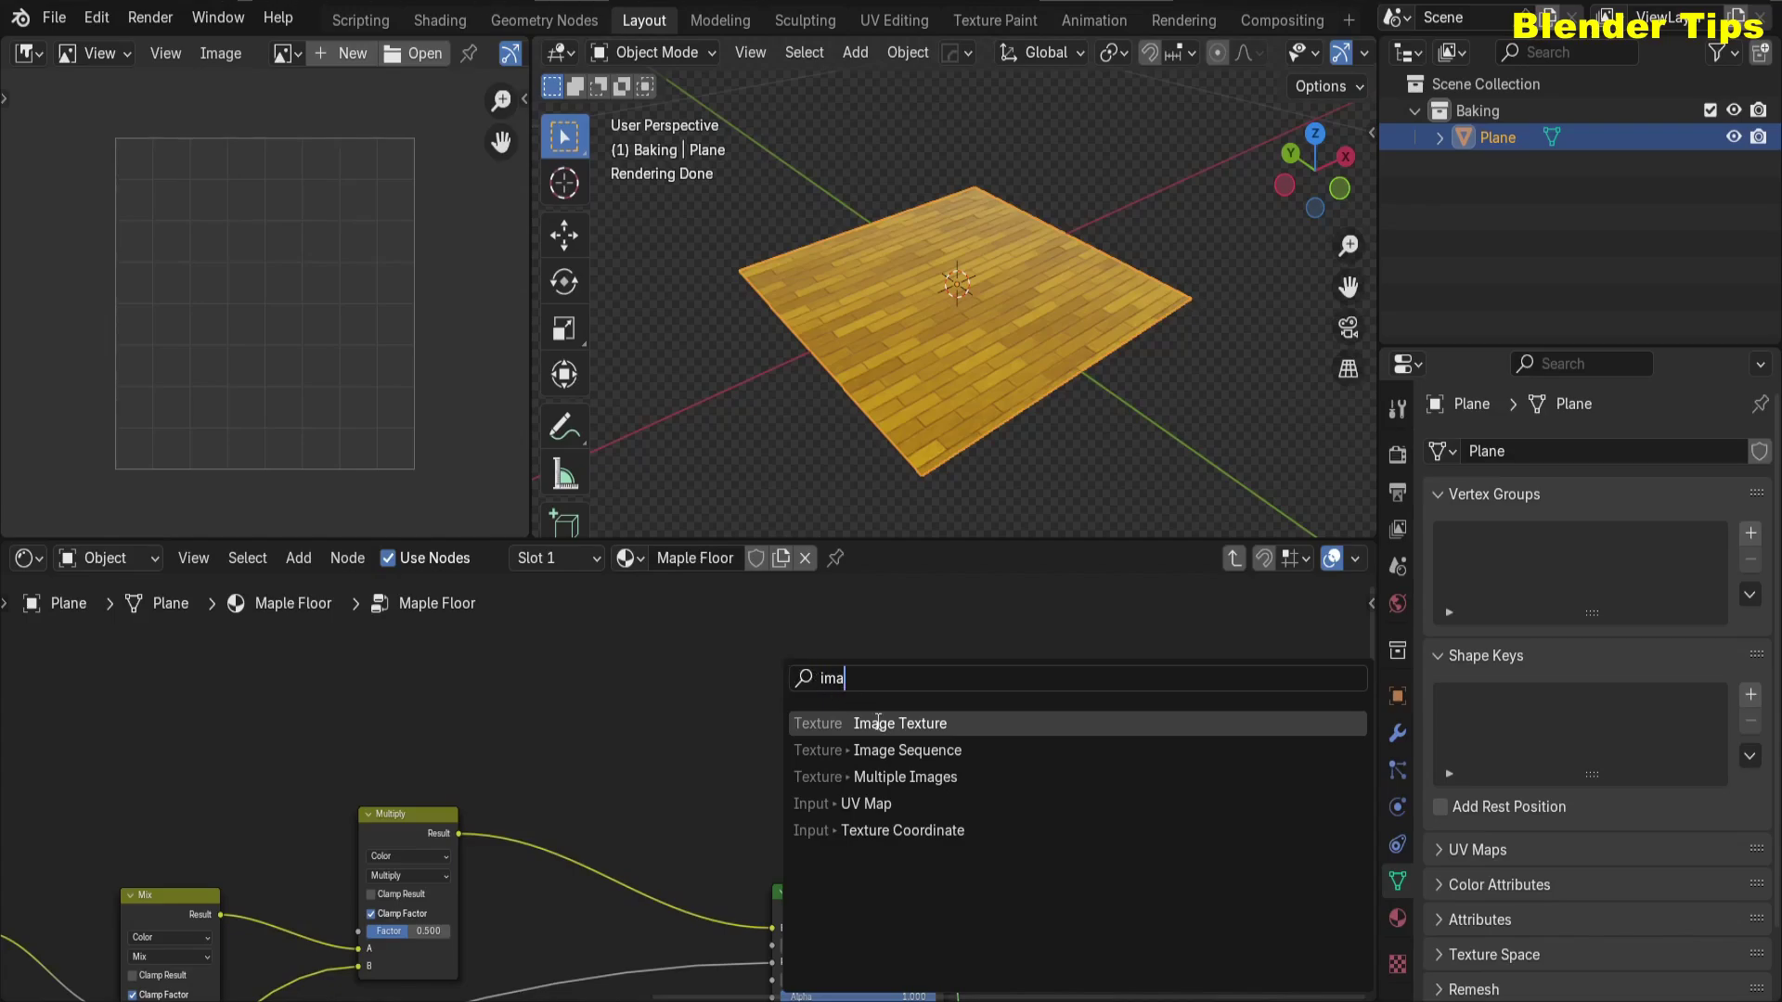
key("Return")
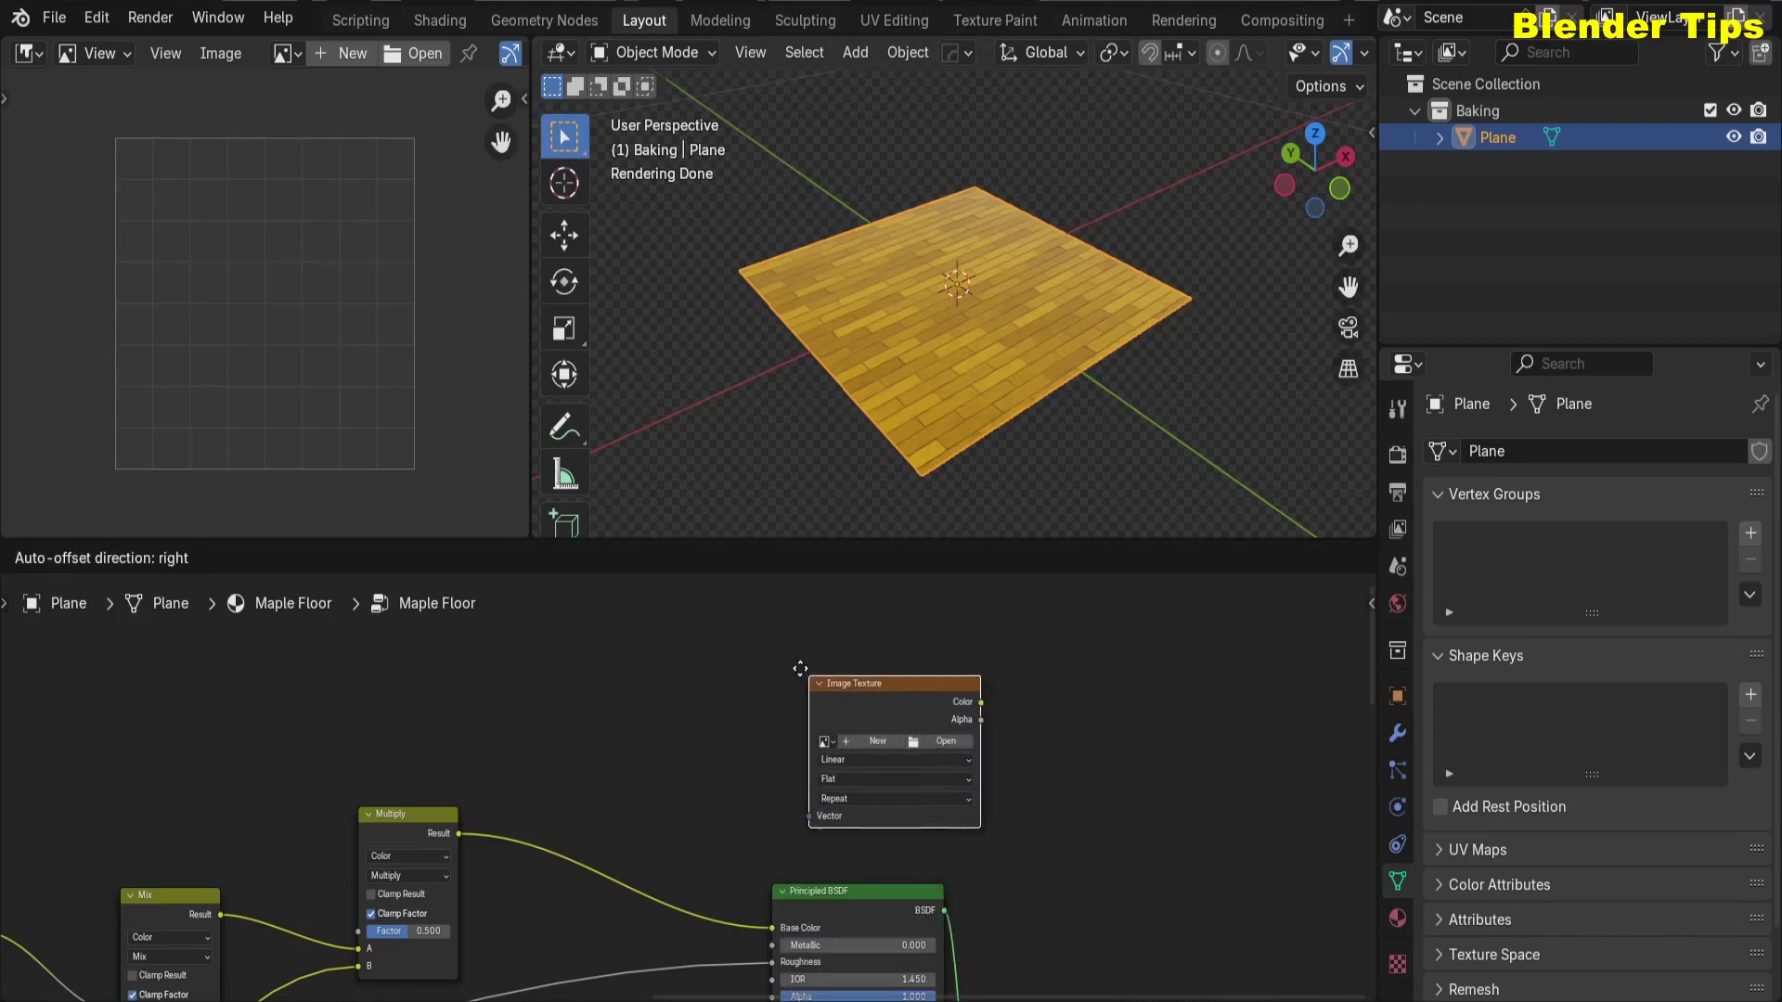
left_click(728, 641)
Step: Create a new blank image 2048 pixels wide in the Image Texture node
left_click(800, 701)
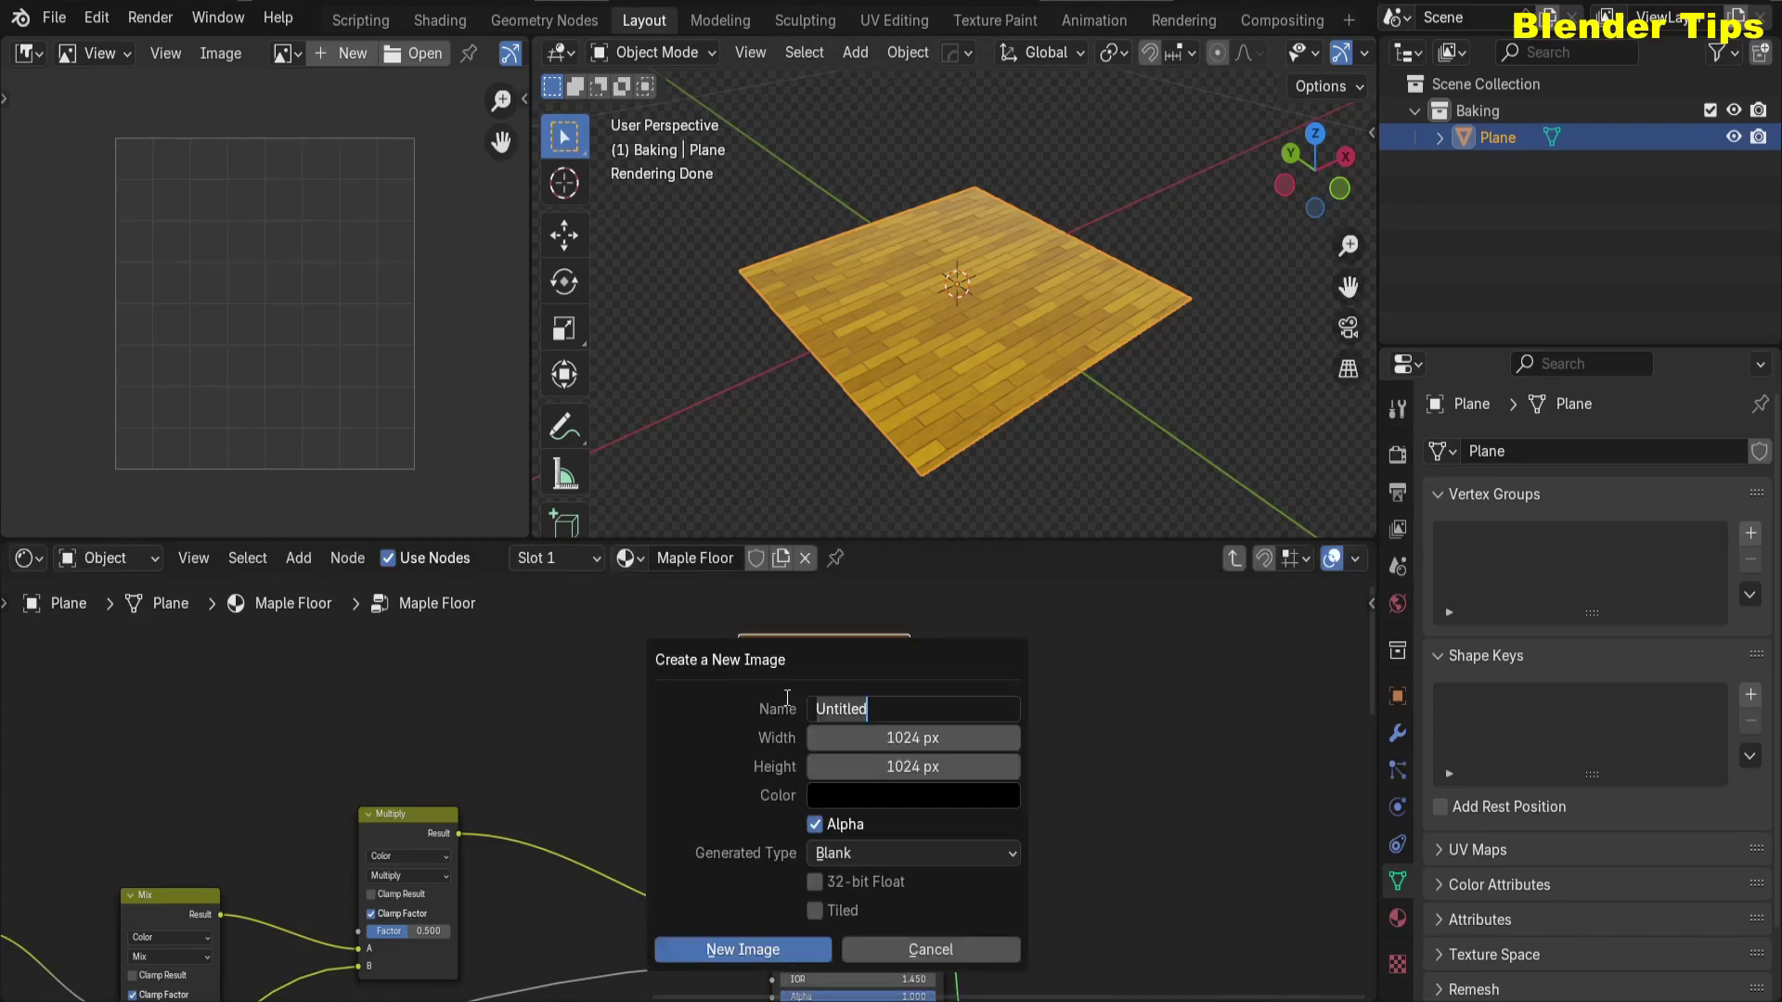
left_click(870, 738)
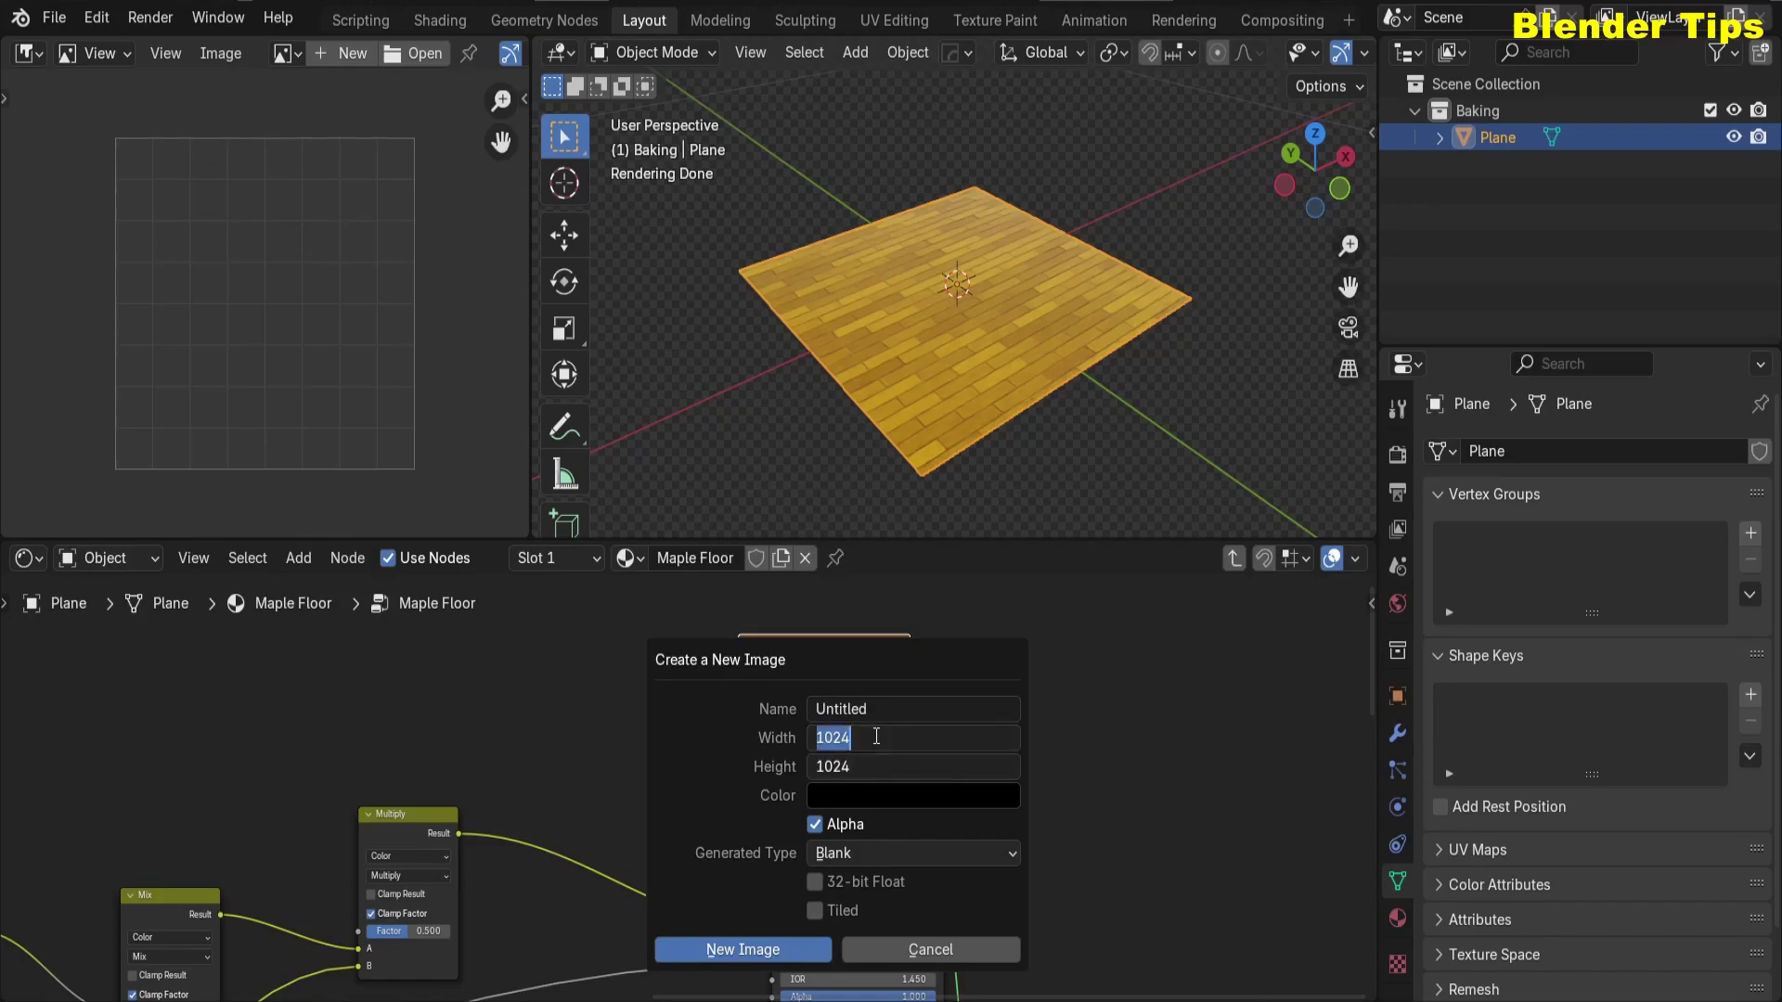
type("2048")
left_click(743, 949)
Step: Name the new image Maple Floor by copying the material's name
left_click(695, 560)
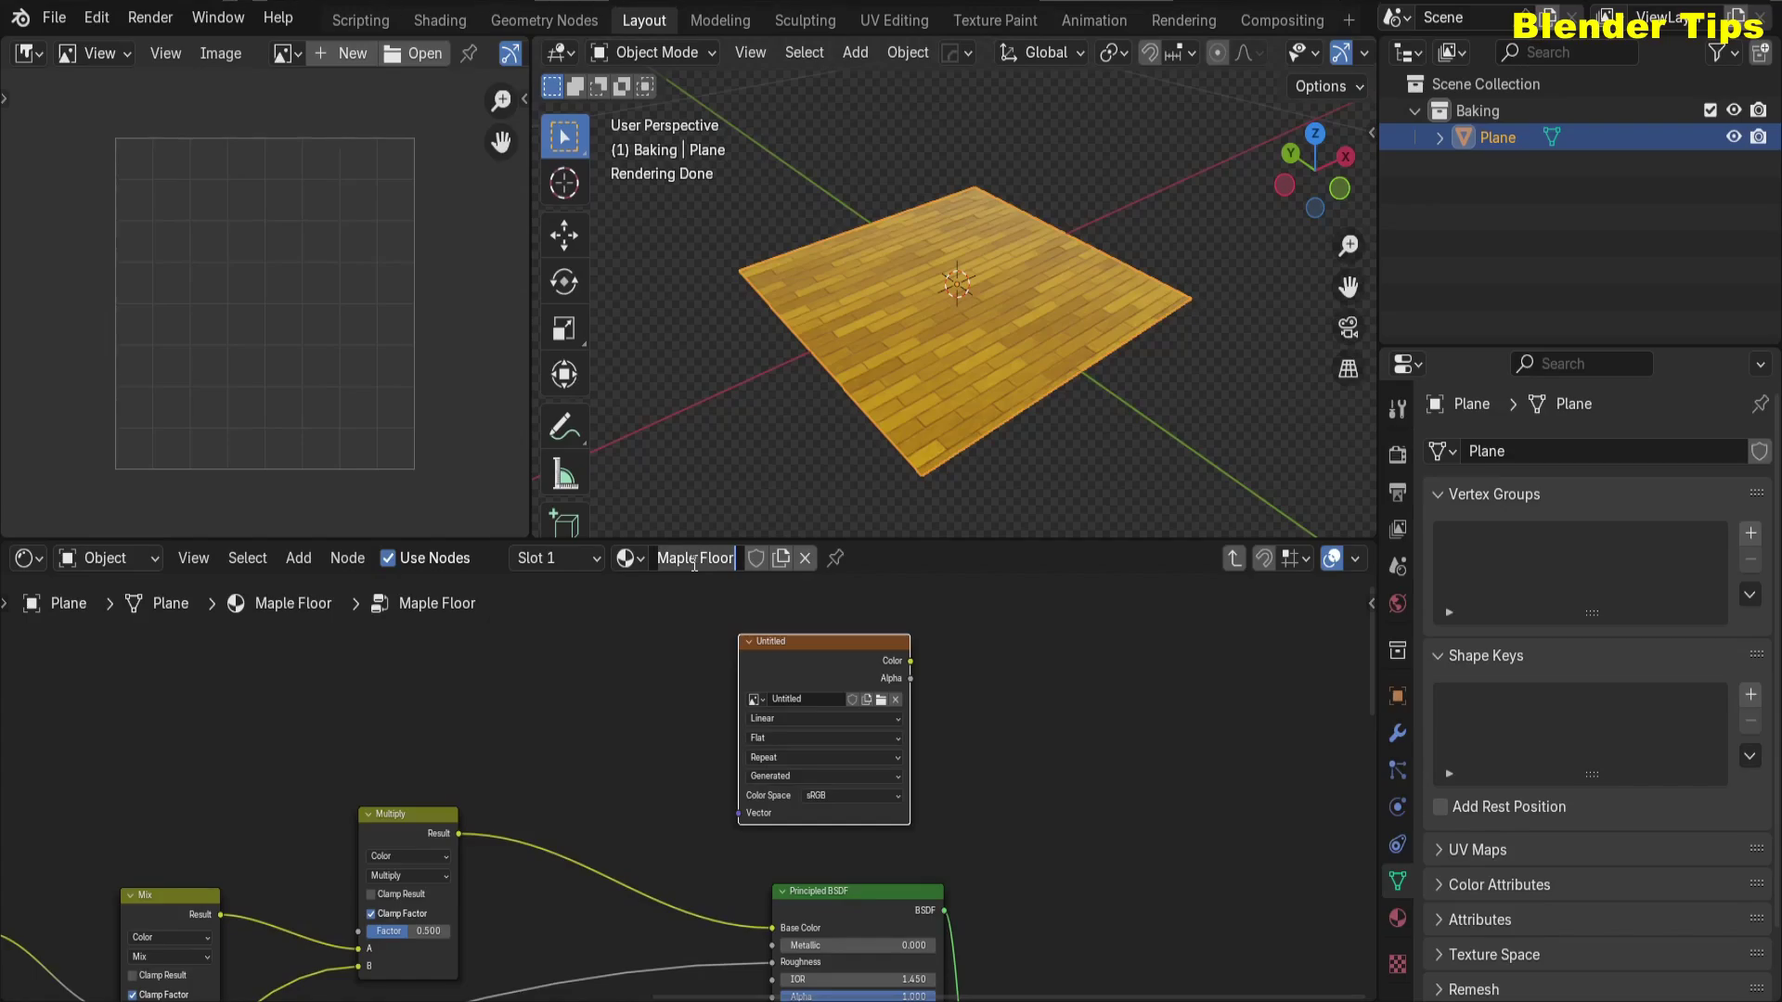
key("ctrl+c")
left_click(801, 699)
key("ctrl+v")
key("Return")
left_click_drag(792, 670, 804, 650)
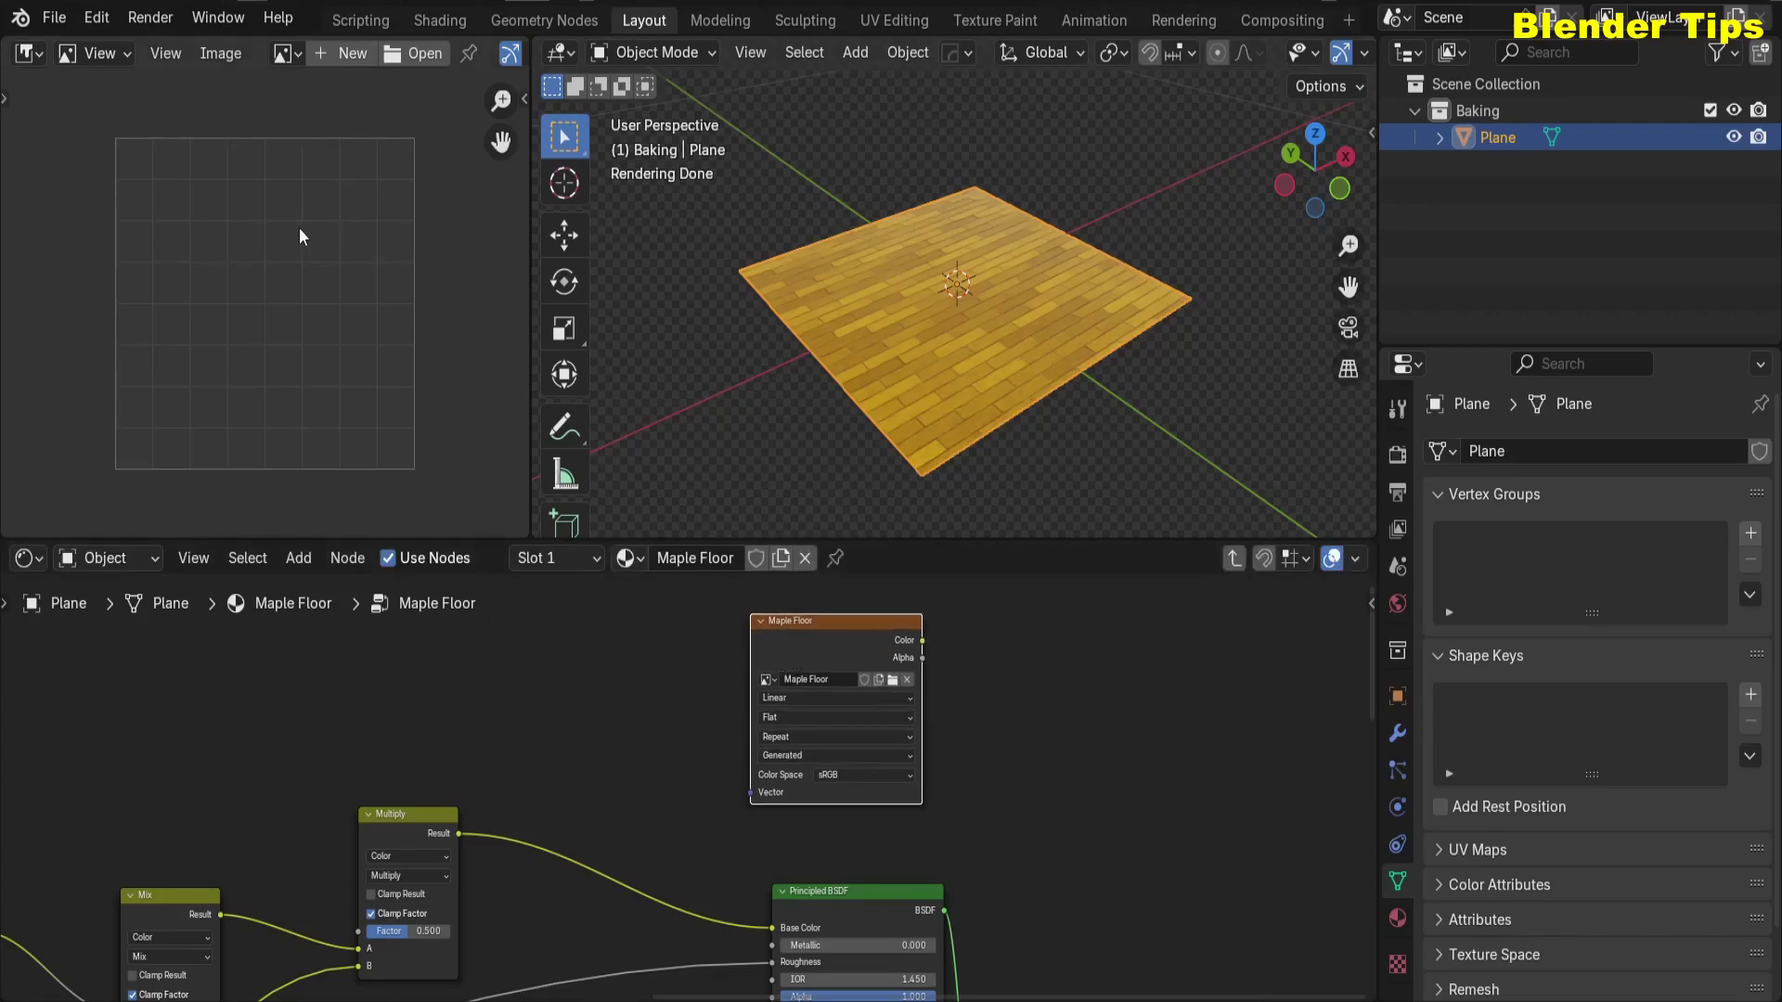
Step: Display the Maple Floor image in the Image Editor
left_click(286, 54)
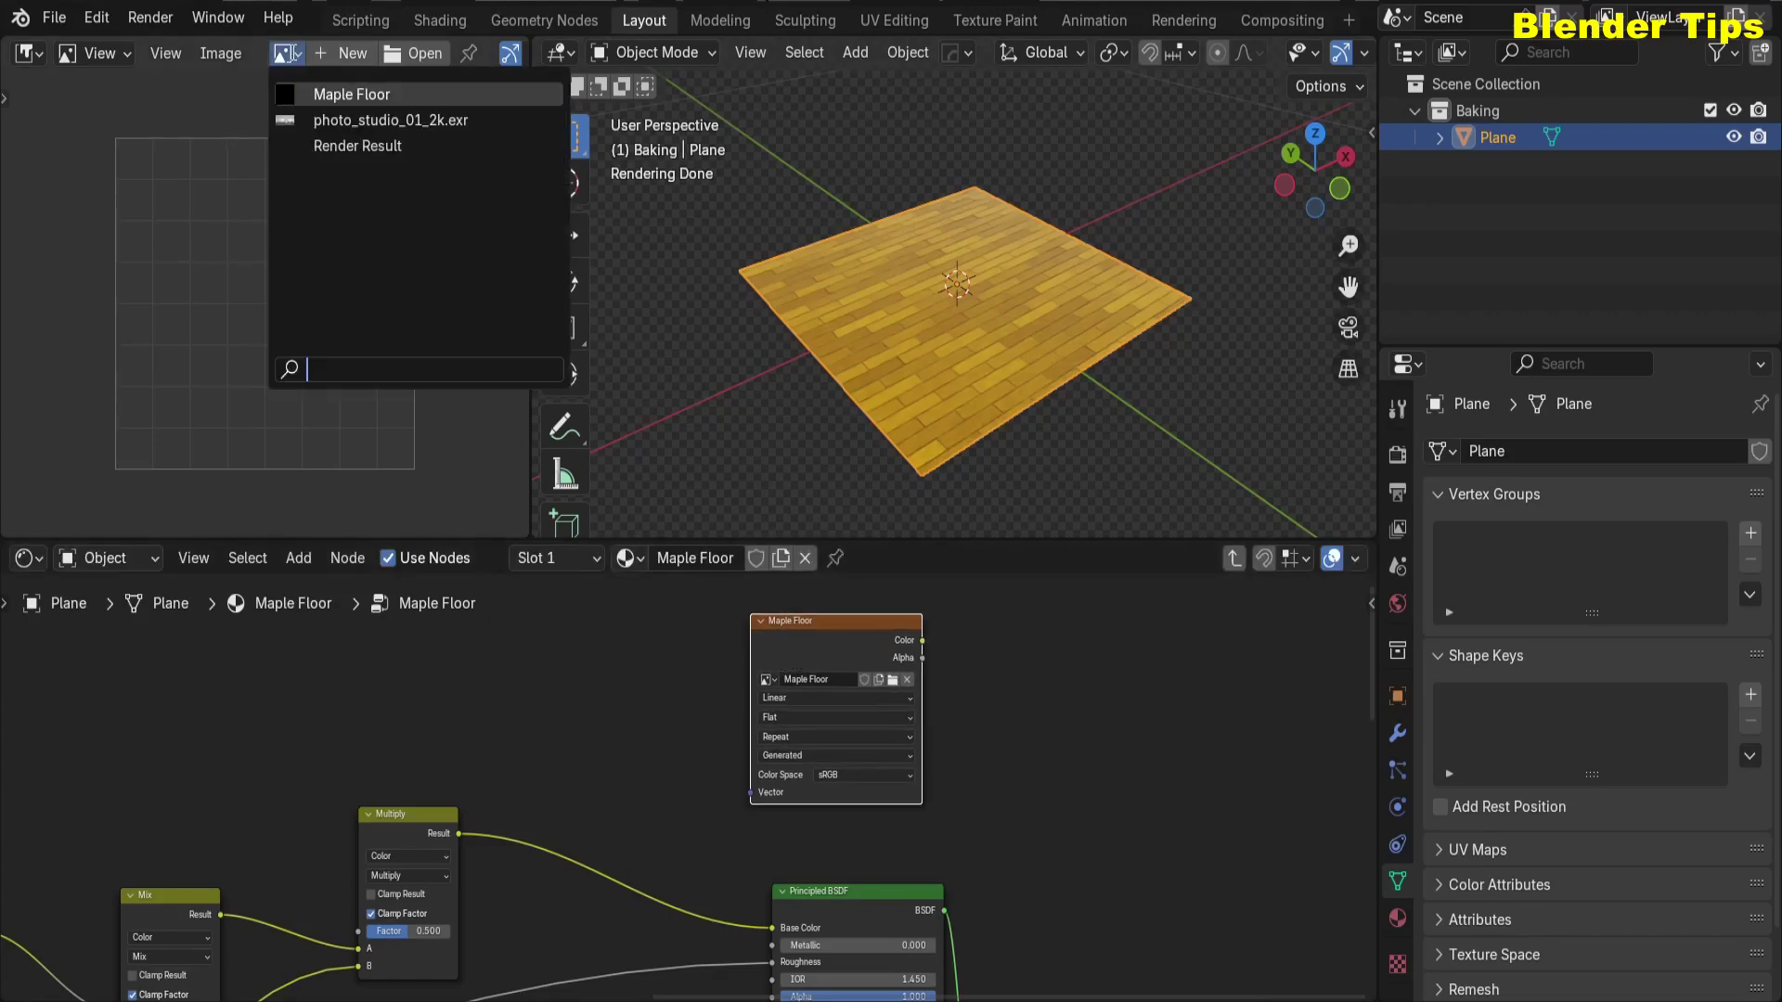
left_click(342, 94)
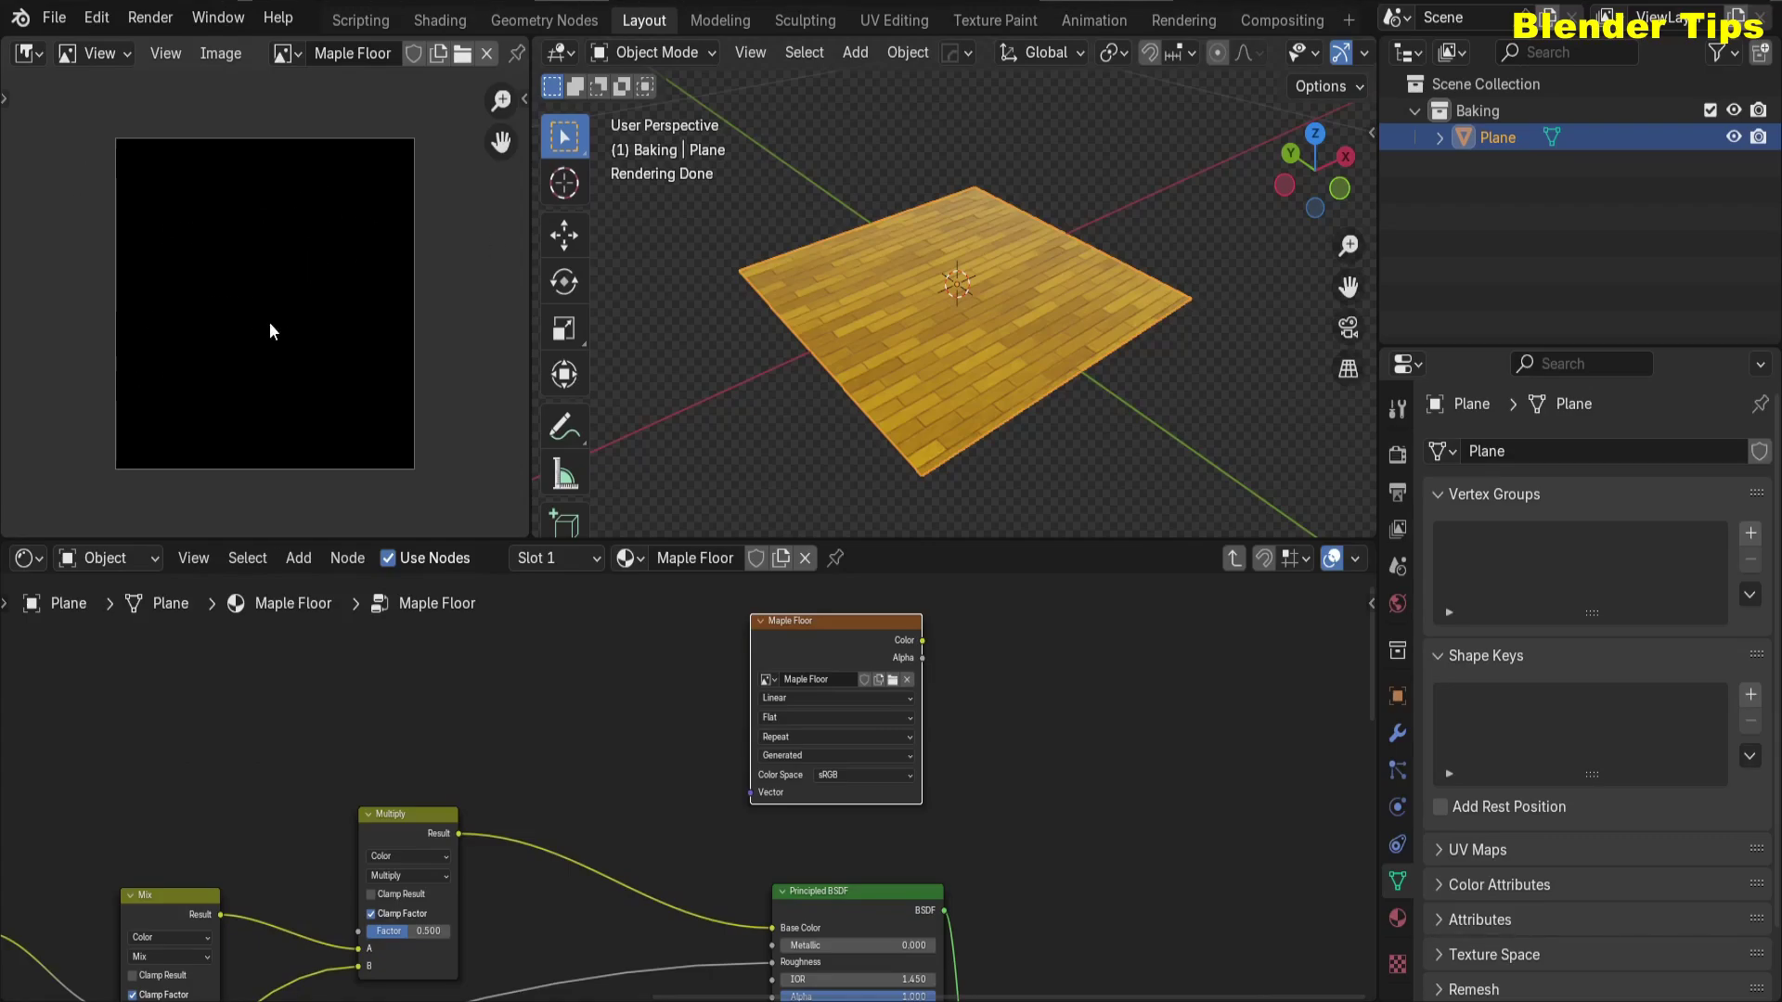
scroll(943, 334, "up", 2)
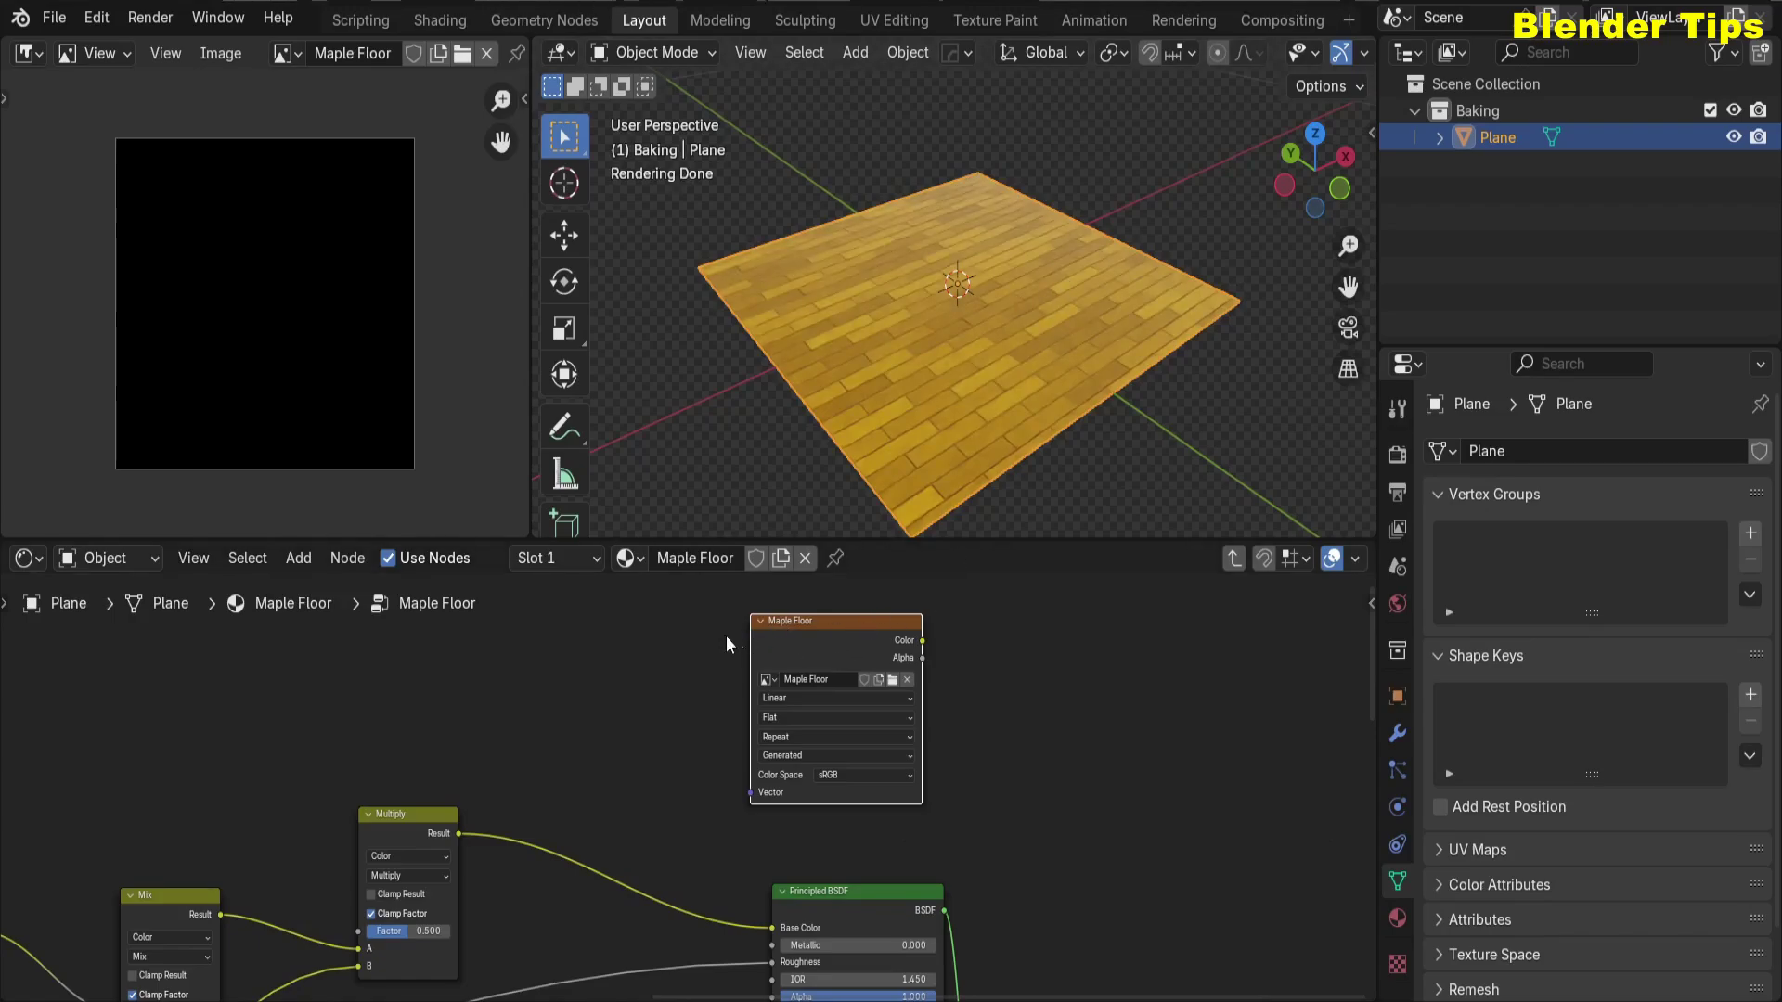
Step: Open Render Properties and expand the Bake panel
left_click(1395, 460)
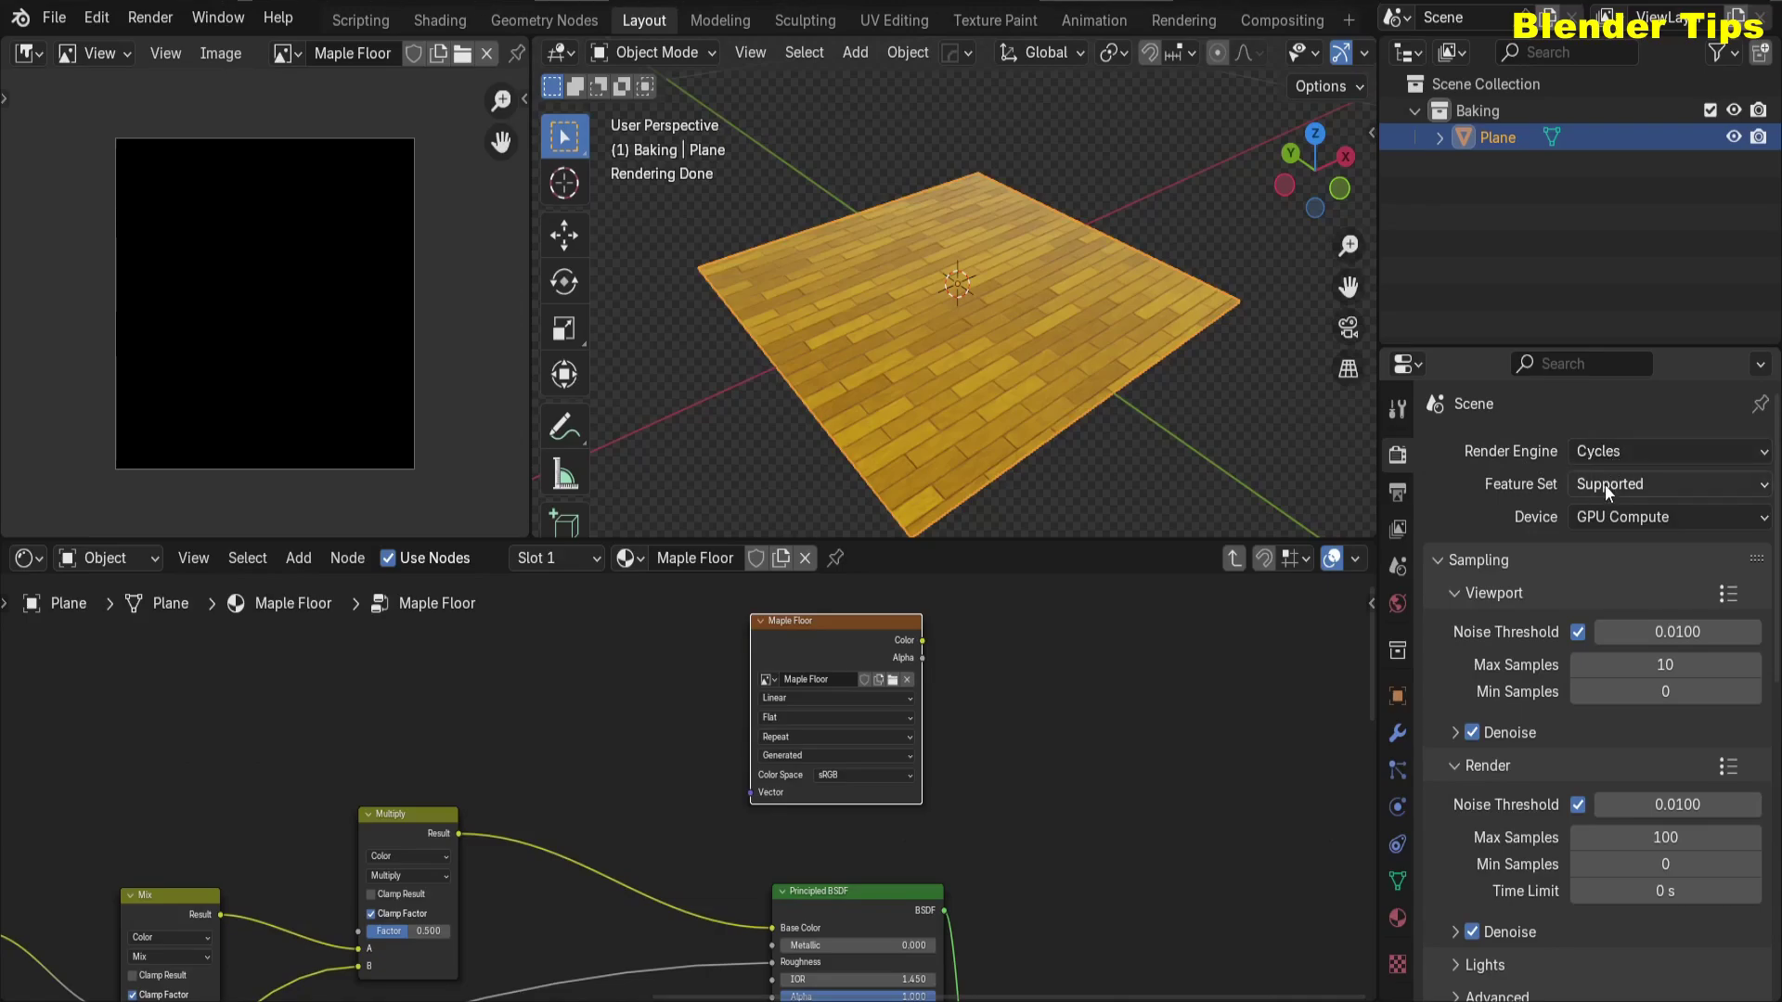
scroll(1532, 694, "down", 5)
scroll(1536, 694, "down", 7)
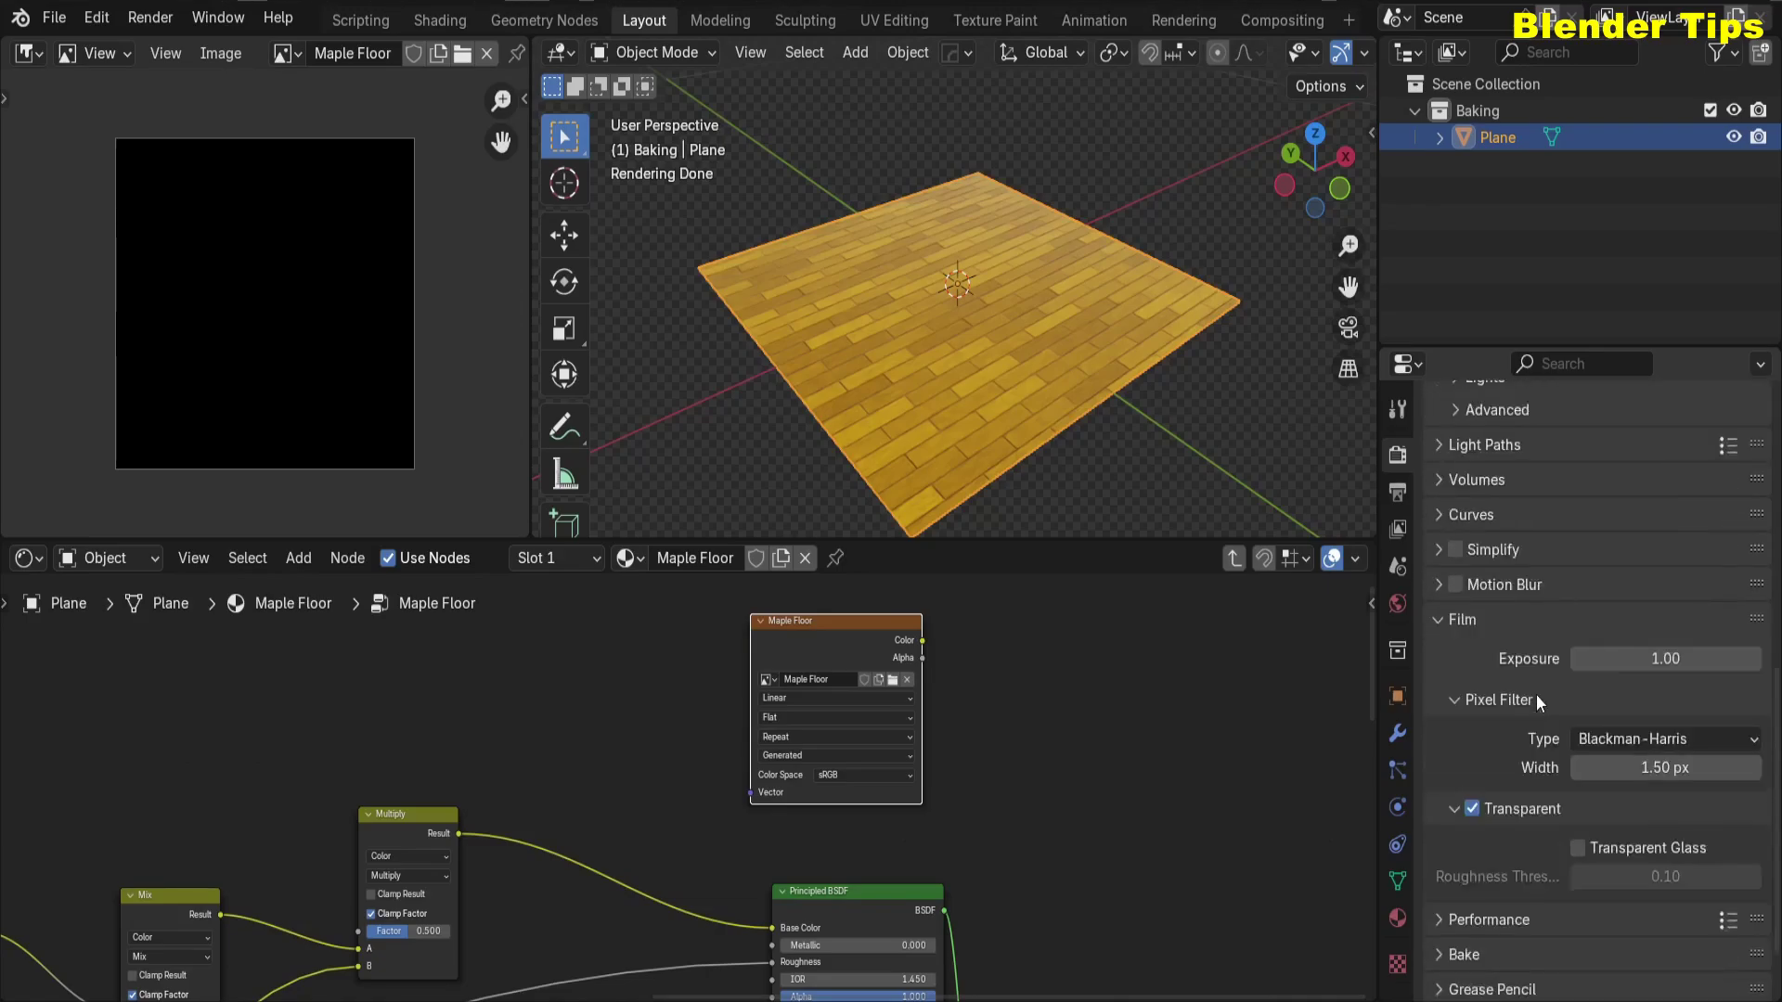
left_click(1441, 879)
scroll(1522, 695, "down", 6)
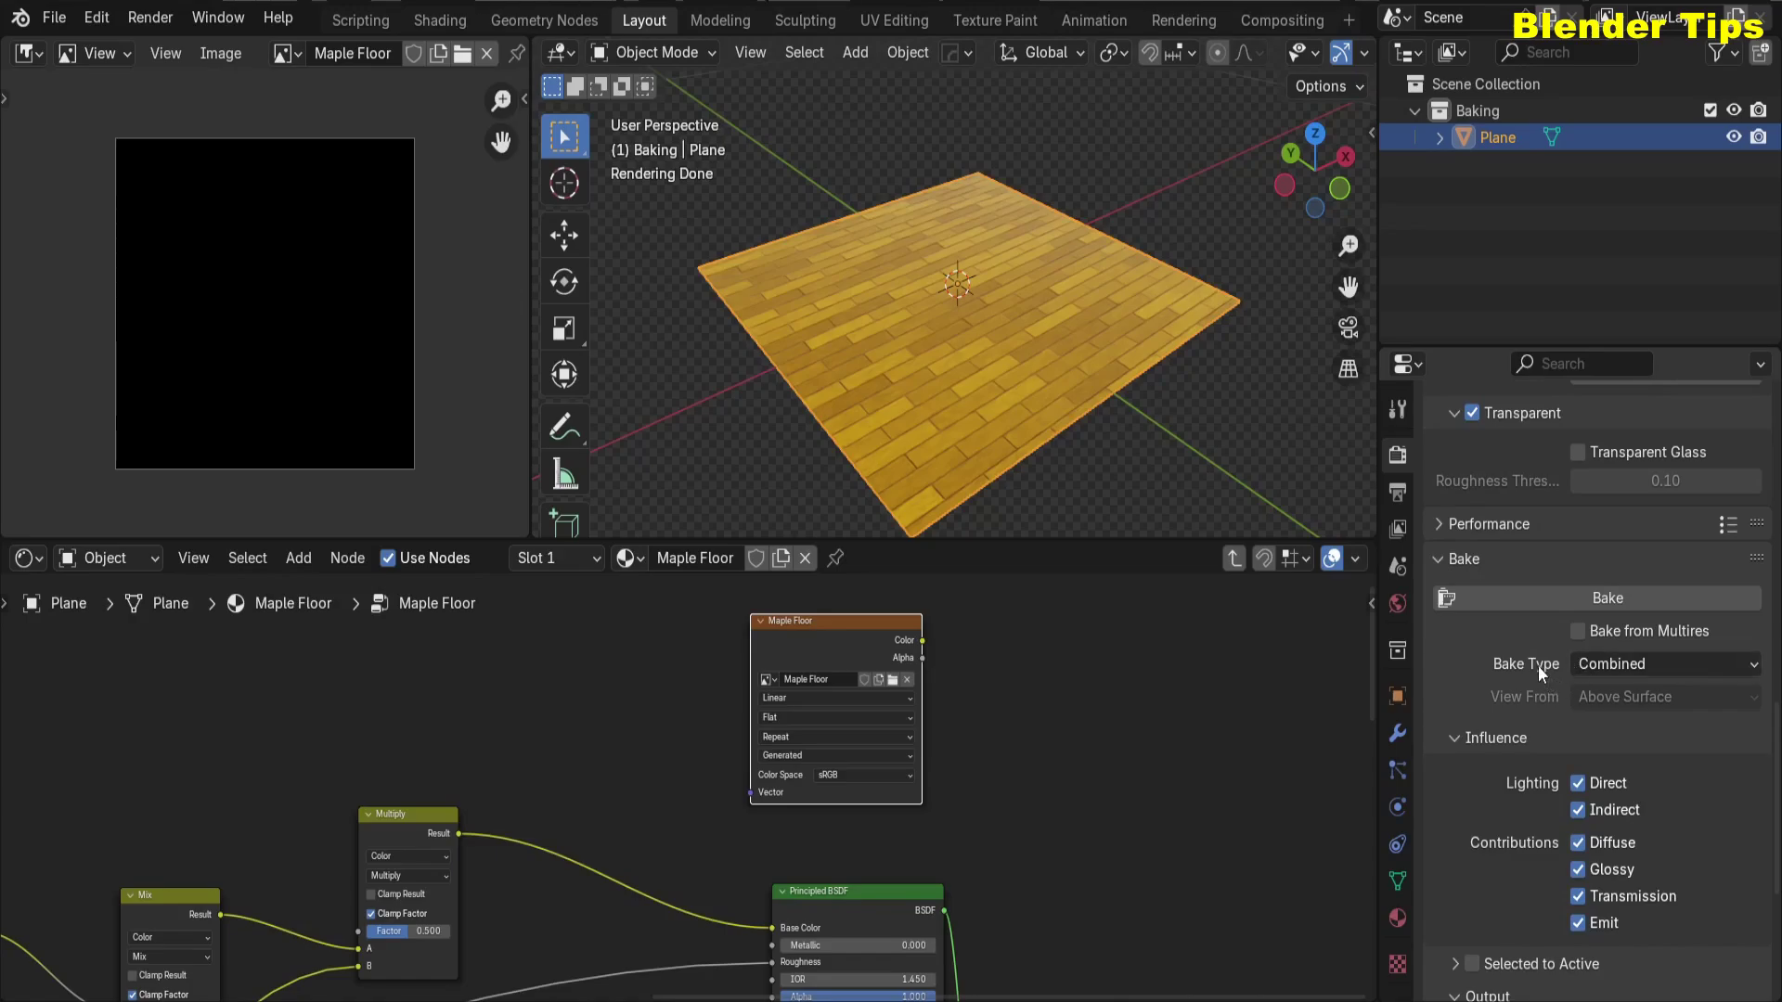
left_click(1620, 664)
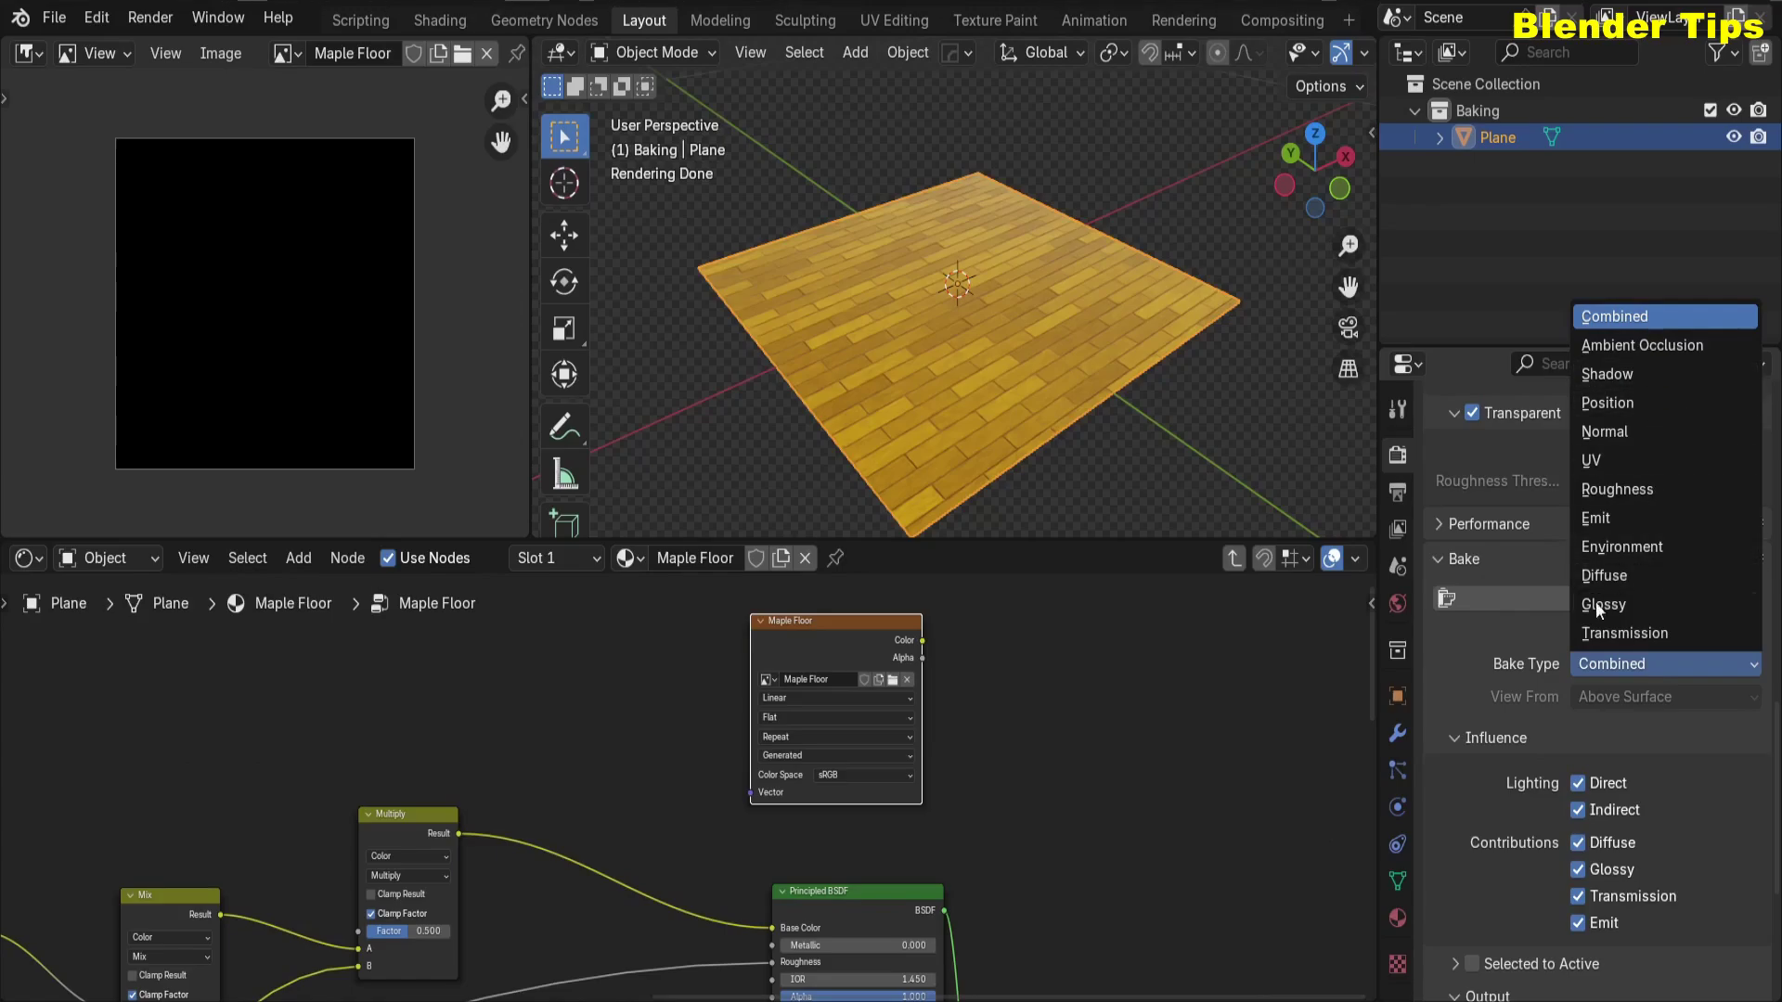
left_click(1561, 676)
middle_click_drag(1062, 811, 1076, 641)
scroll(795, 792, "up", 1)
scroll(789, 780, "up", 1)
mouse_move(784, 771)
middle_mouse_down()
mouse_move(748, 787)
mouse_move(756, 772)
middle_mouse_up()
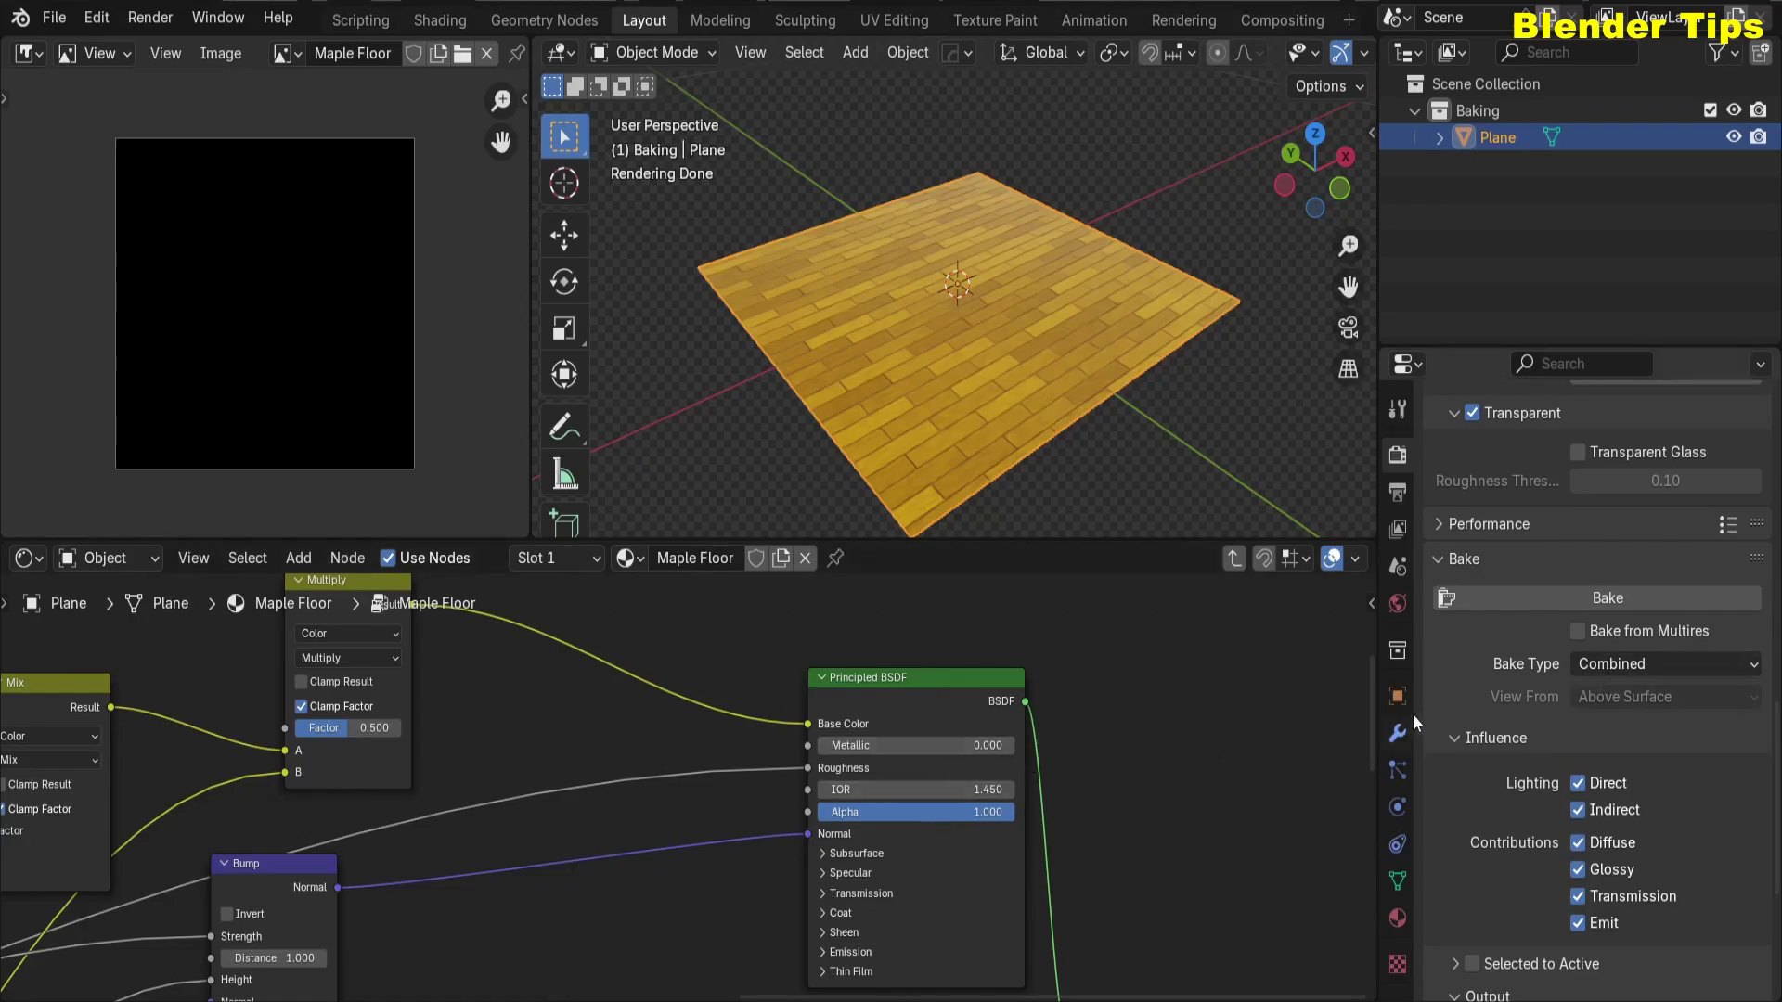
Step: Set Bake Type to Diffuse with Direct lighting disabled
left_click(1625, 667)
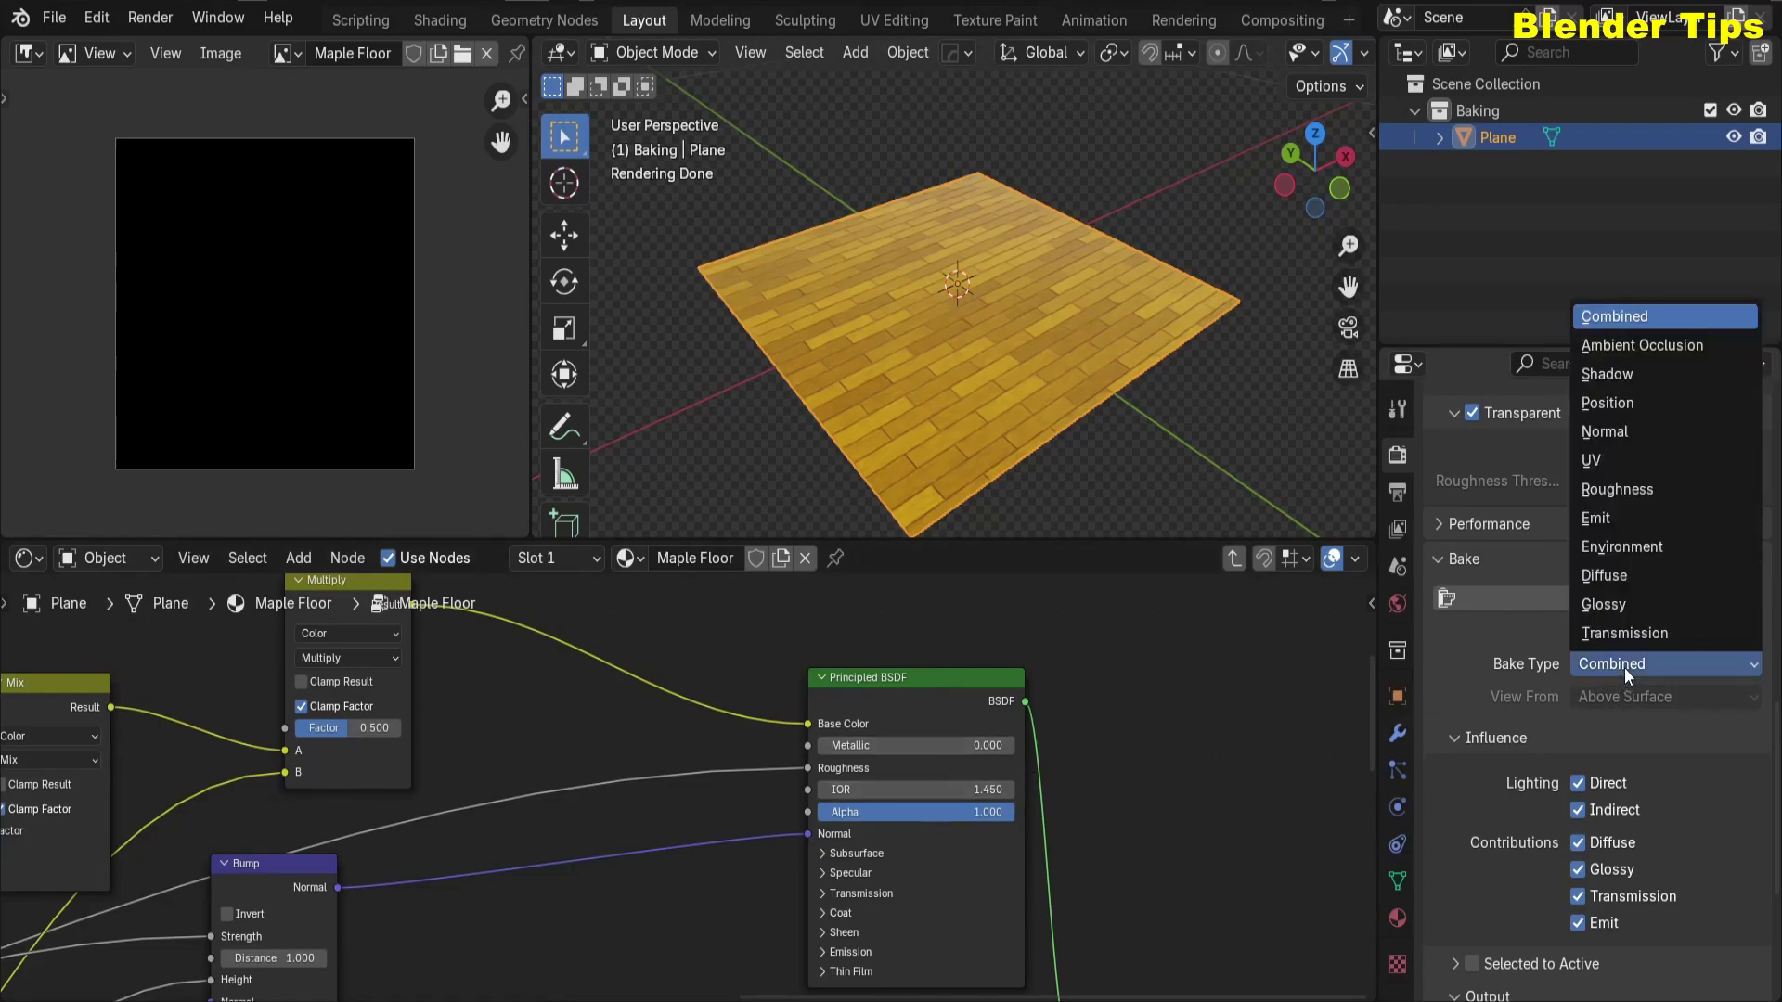
left_click(1632, 581)
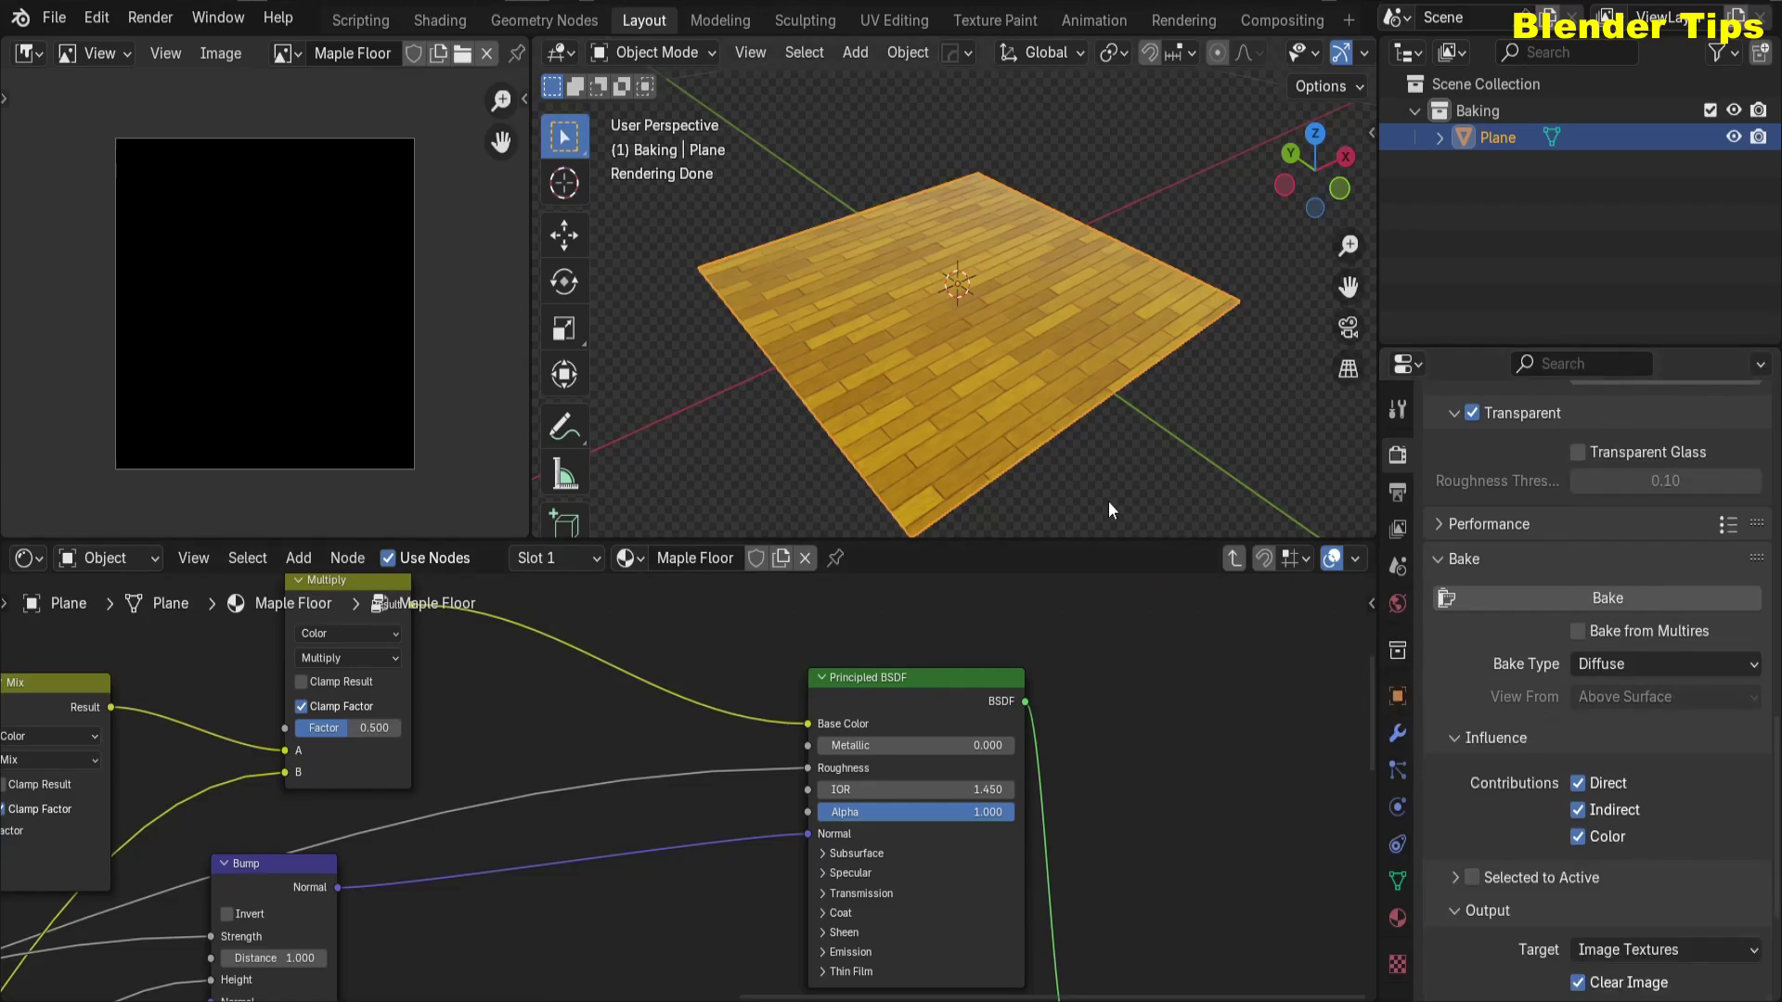
left_click(1579, 784)
Step: With Indirect off, bake the diffuse colour and save it to the Desktop as Maple Floor.png
left_click(1579, 812)
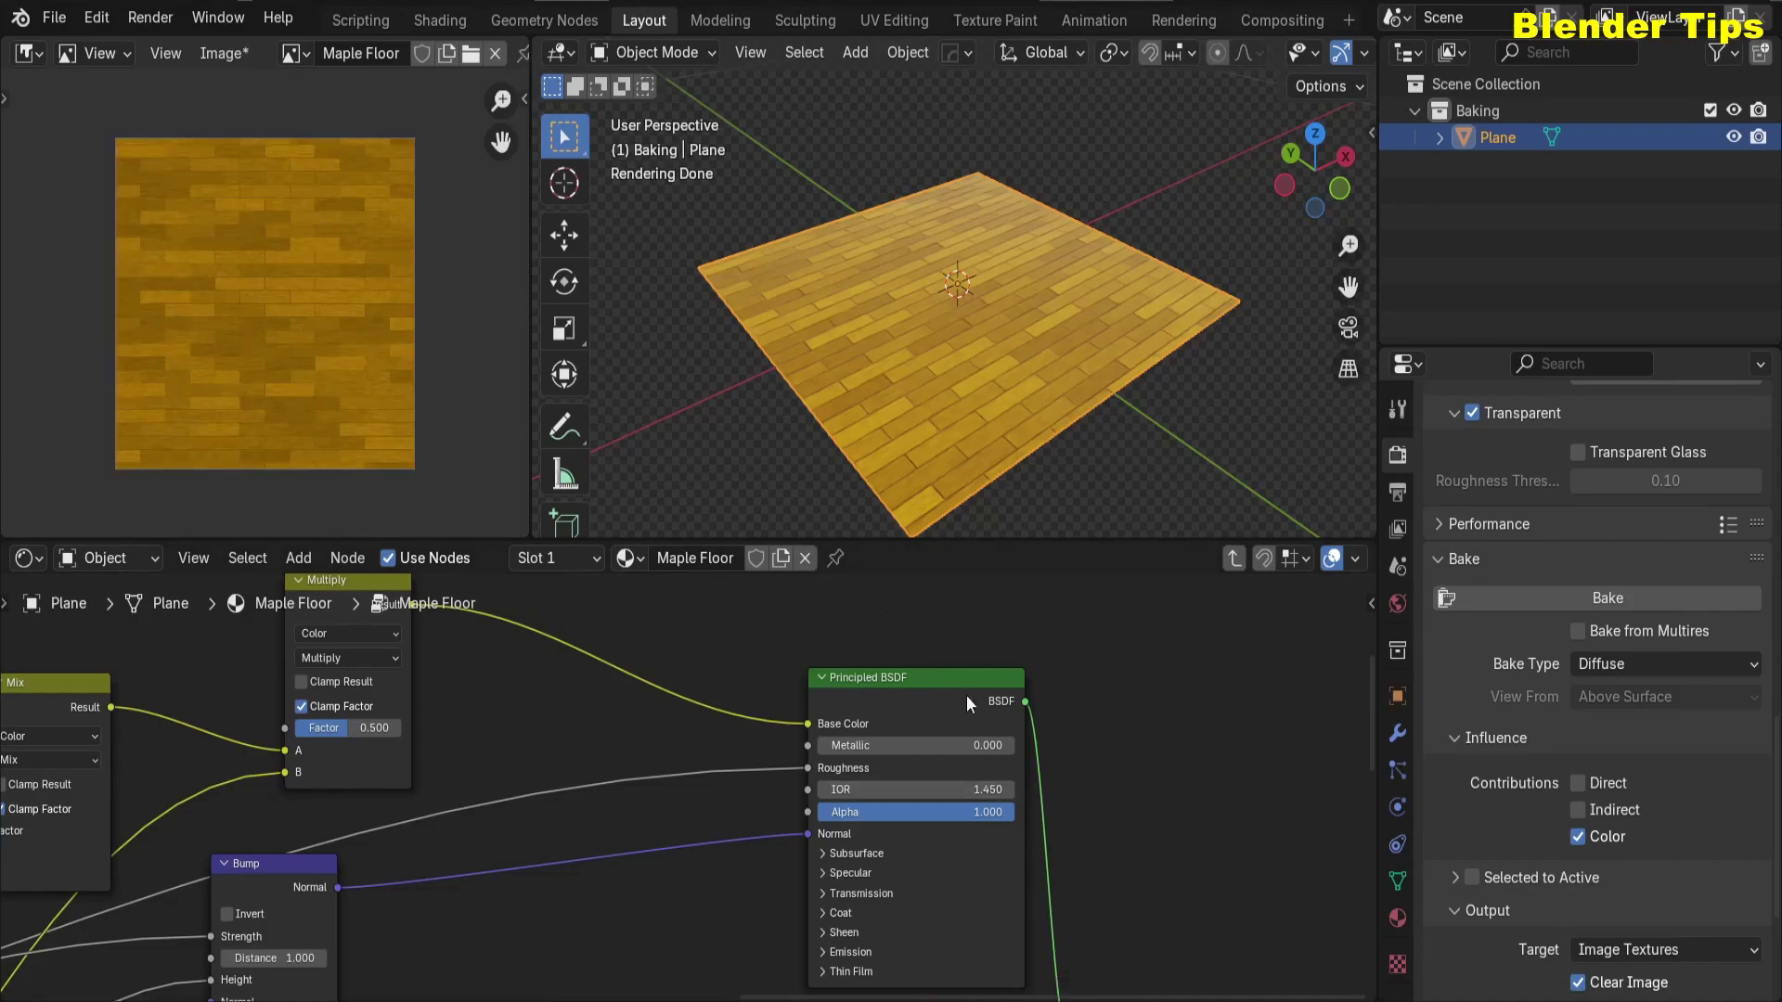
scroll(228, 297, "up", 1)
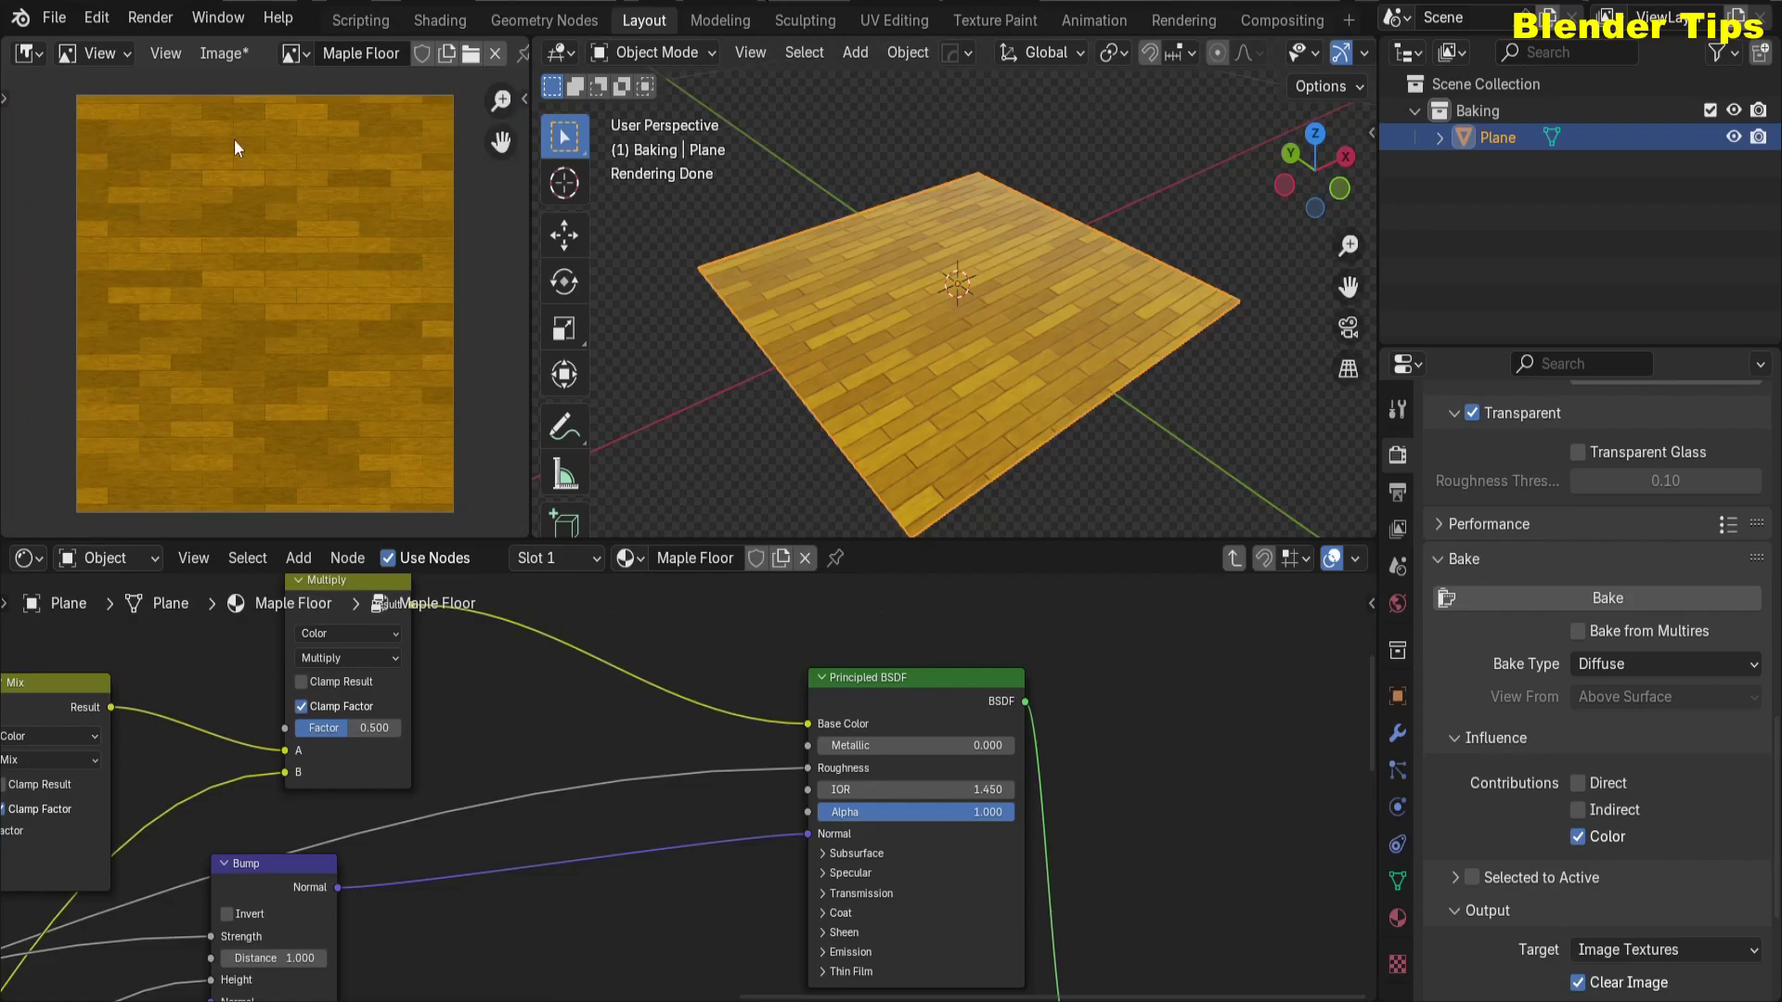
left_click(221, 54)
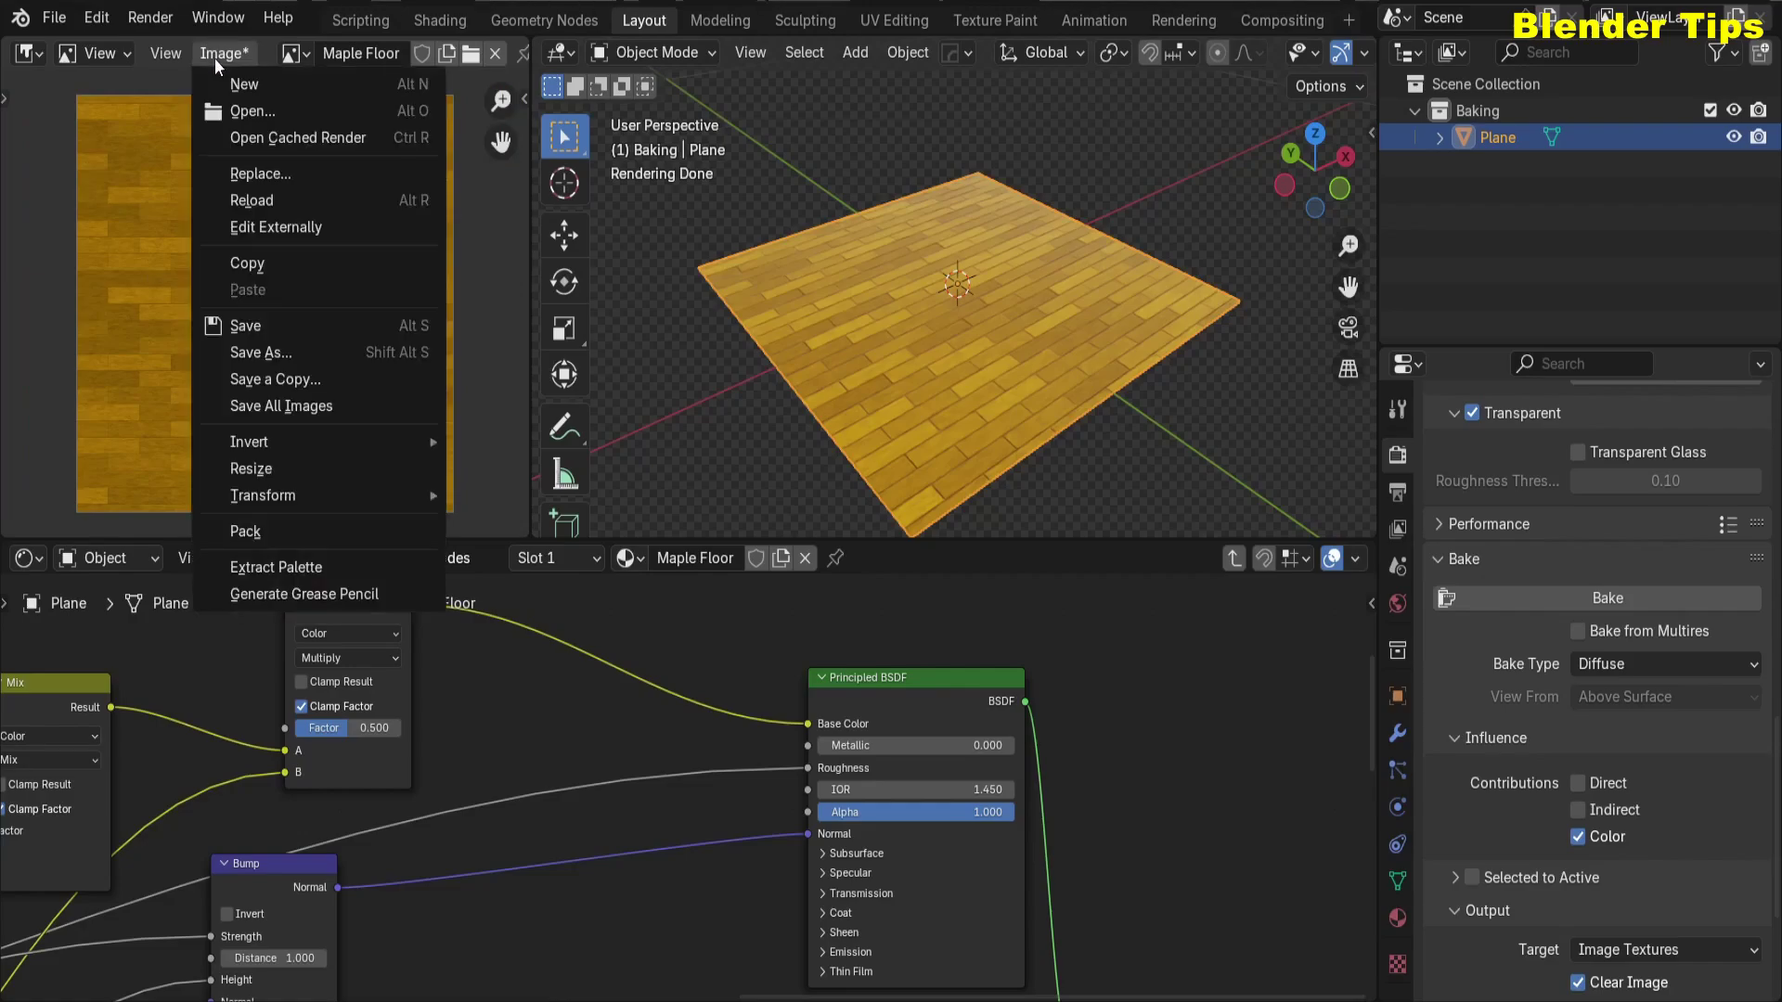
left_click(286, 358)
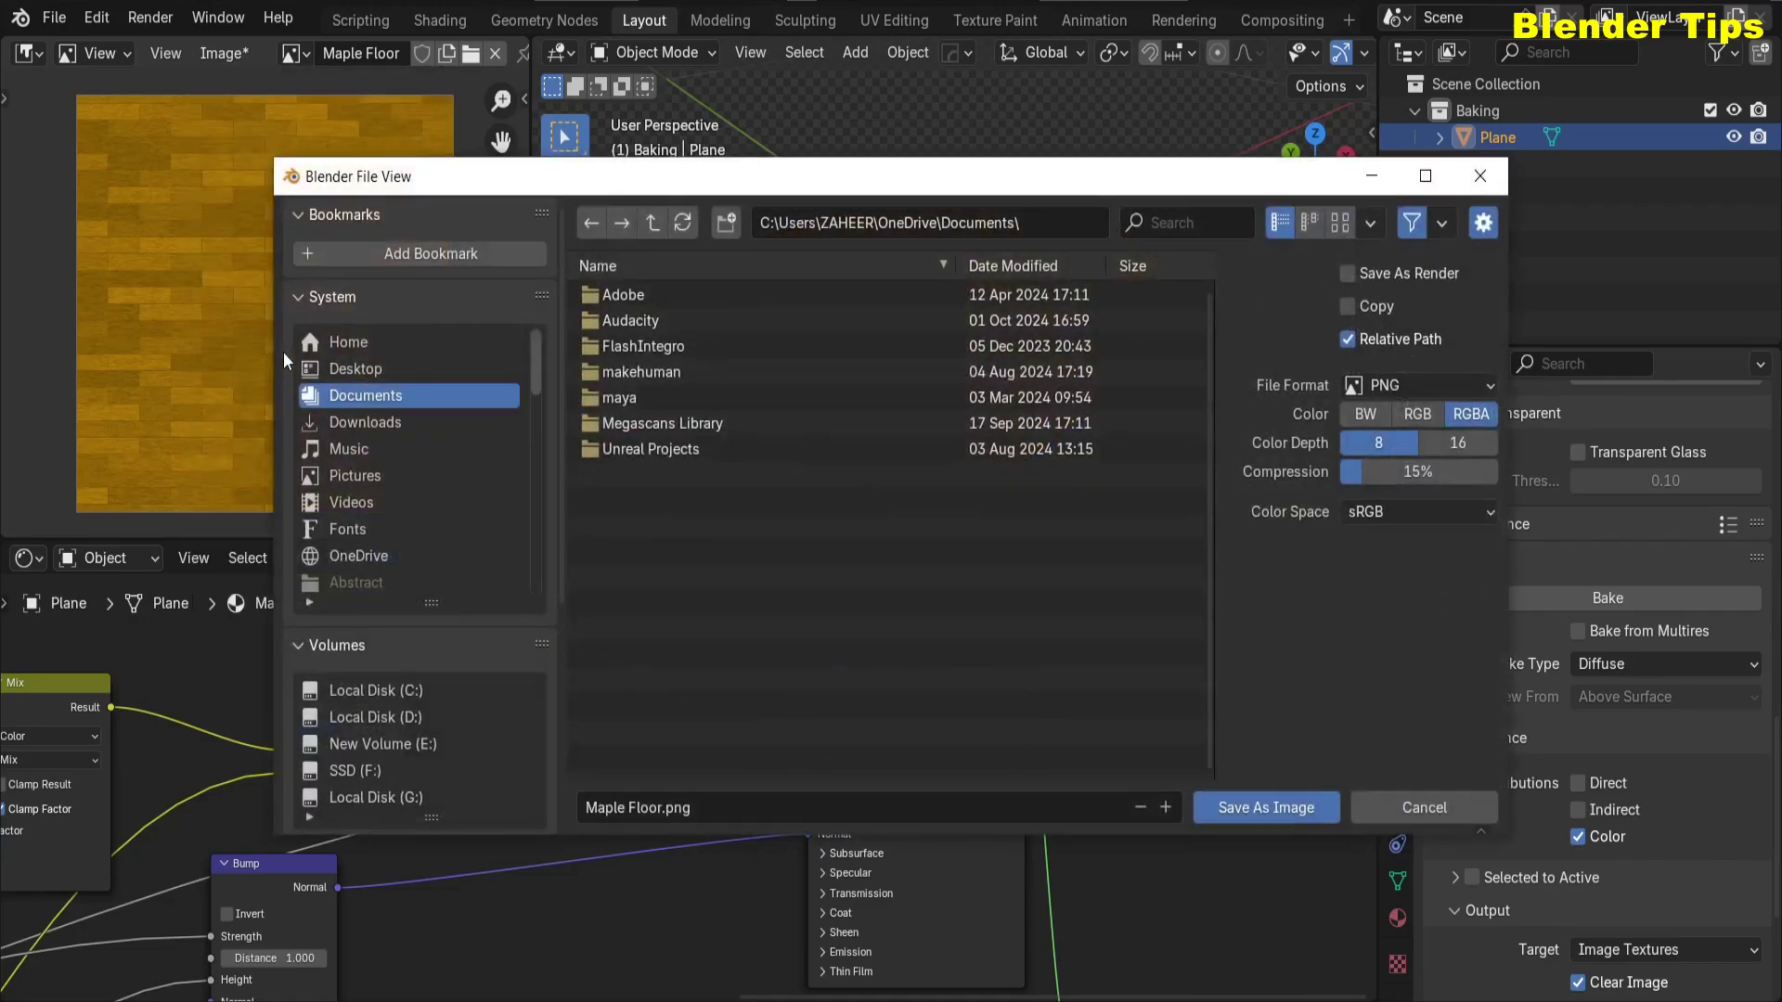
left_click(362, 369)
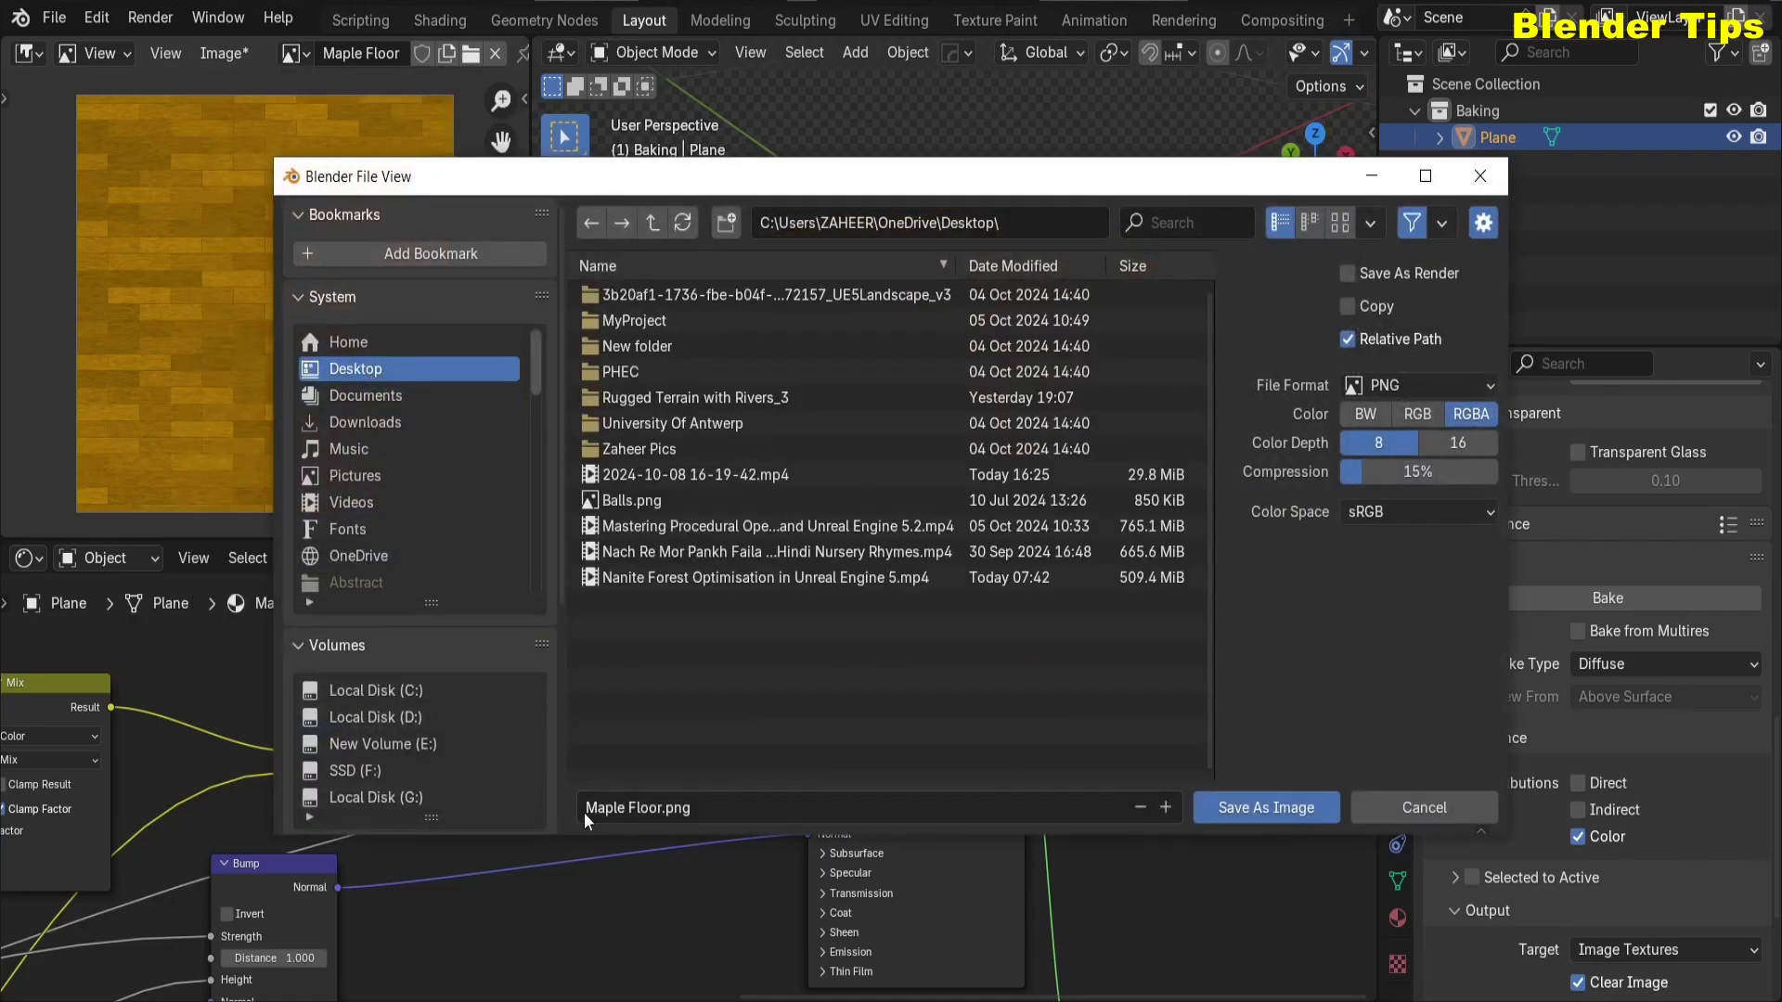
left_click(1238, 810)
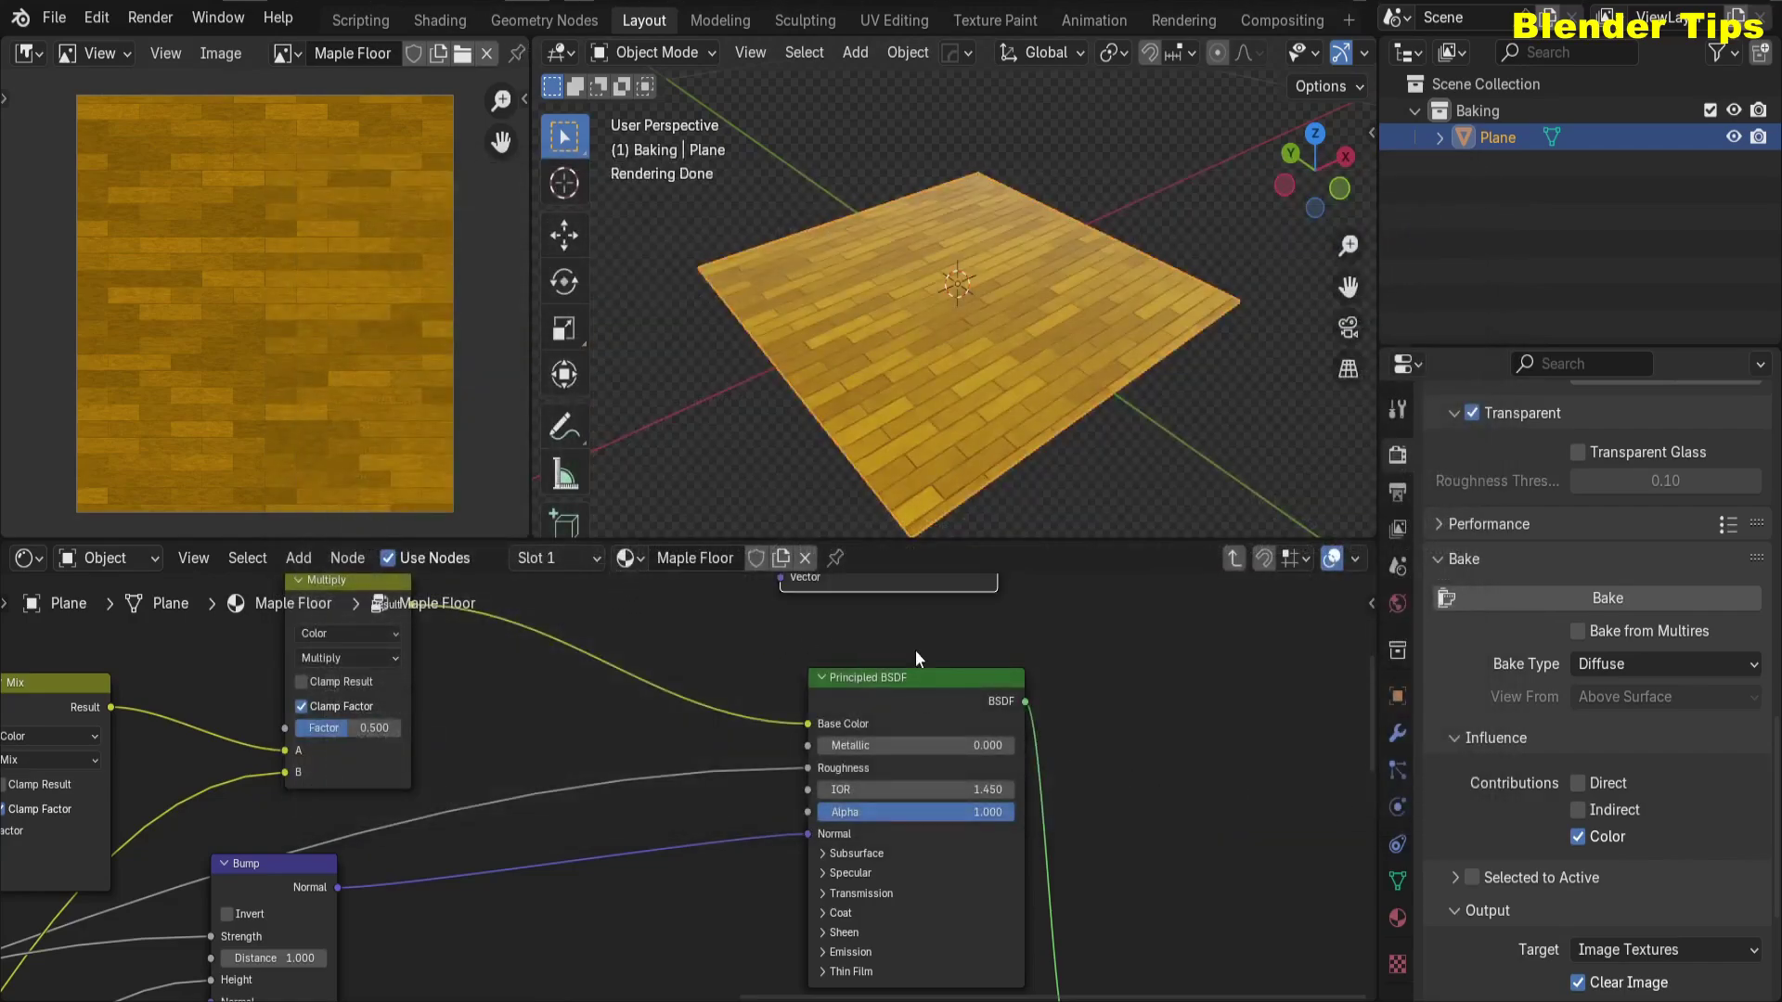
Step: Switch the bake type to Roughness and bake it into the Maple Floor image
middle_click_drag(1083, 654, 1058, 711)
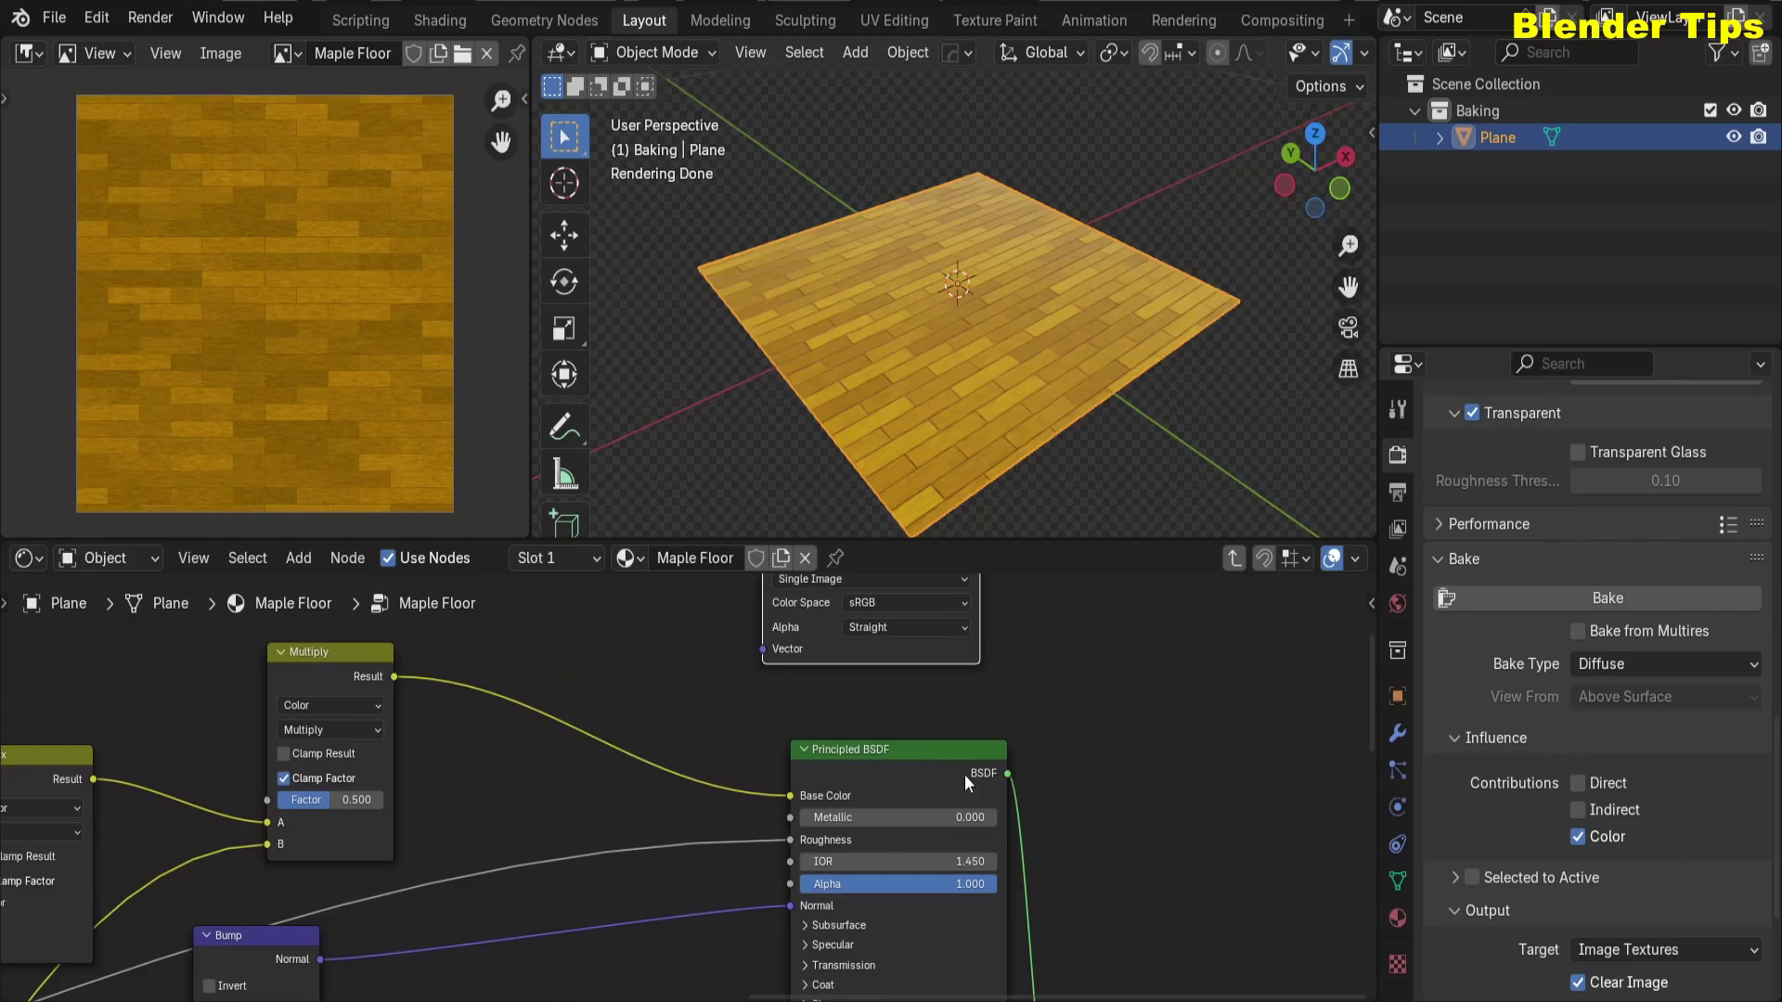
middle_click_drag(1084, 720, 1074, 910)
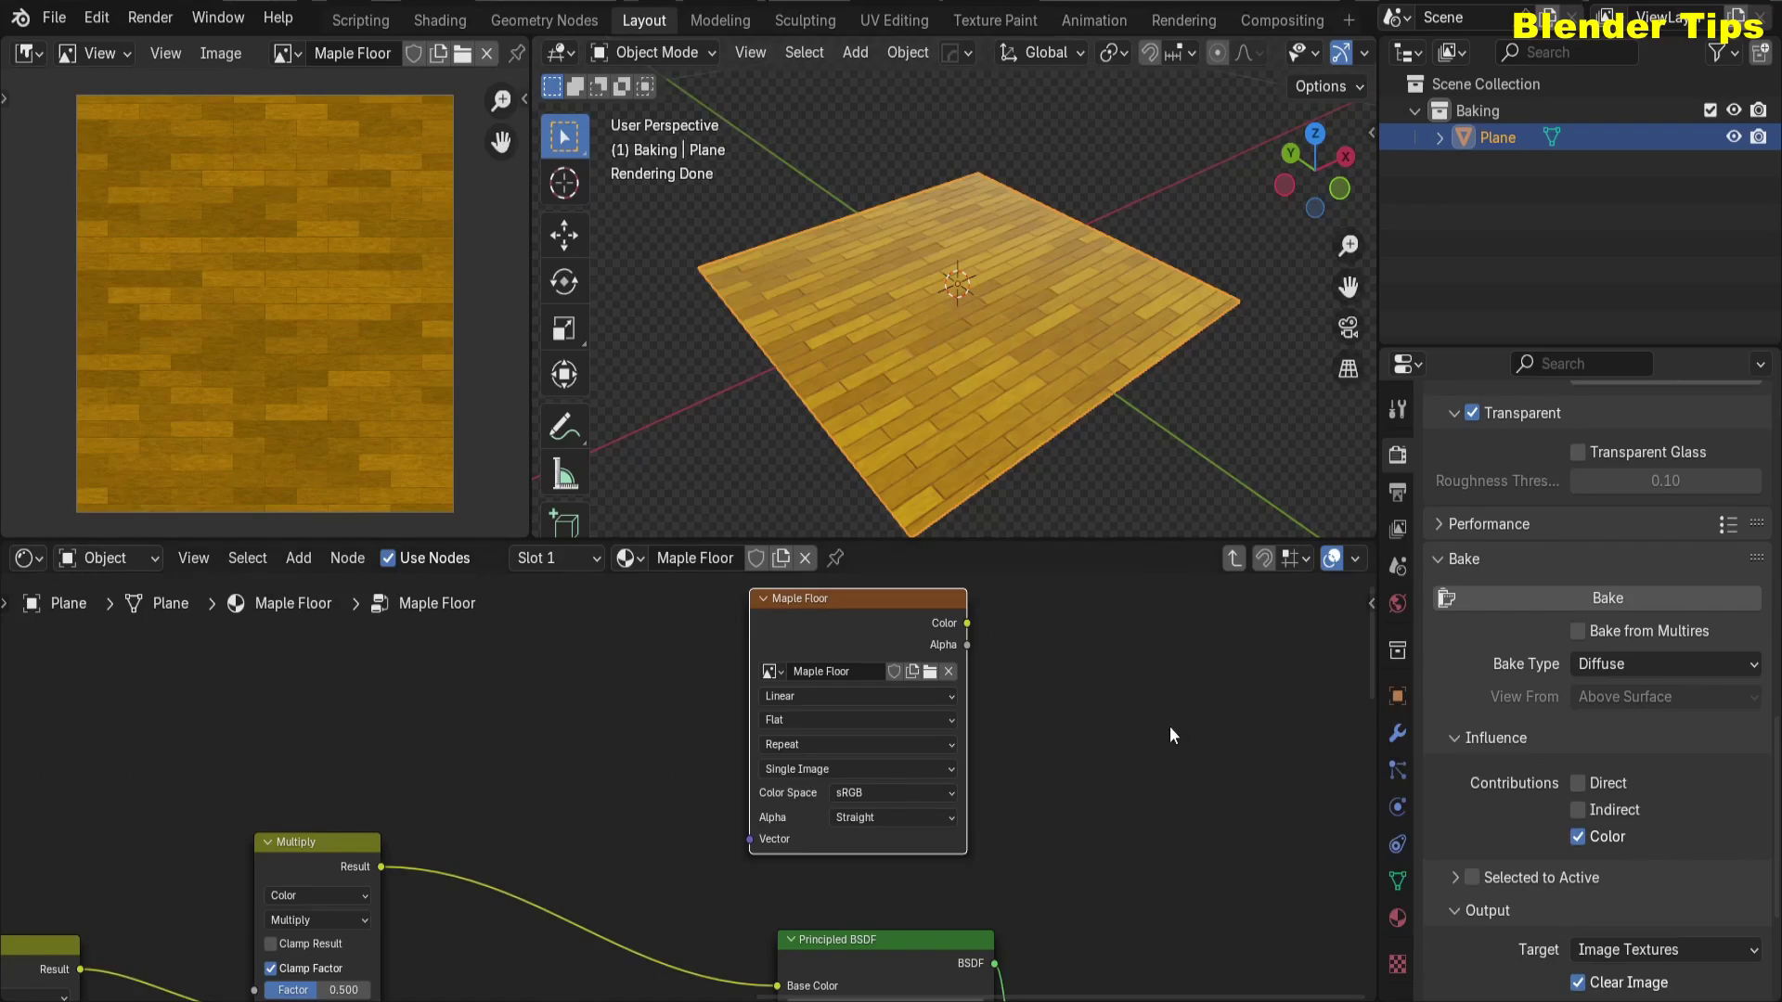
left_click(1601, 668)
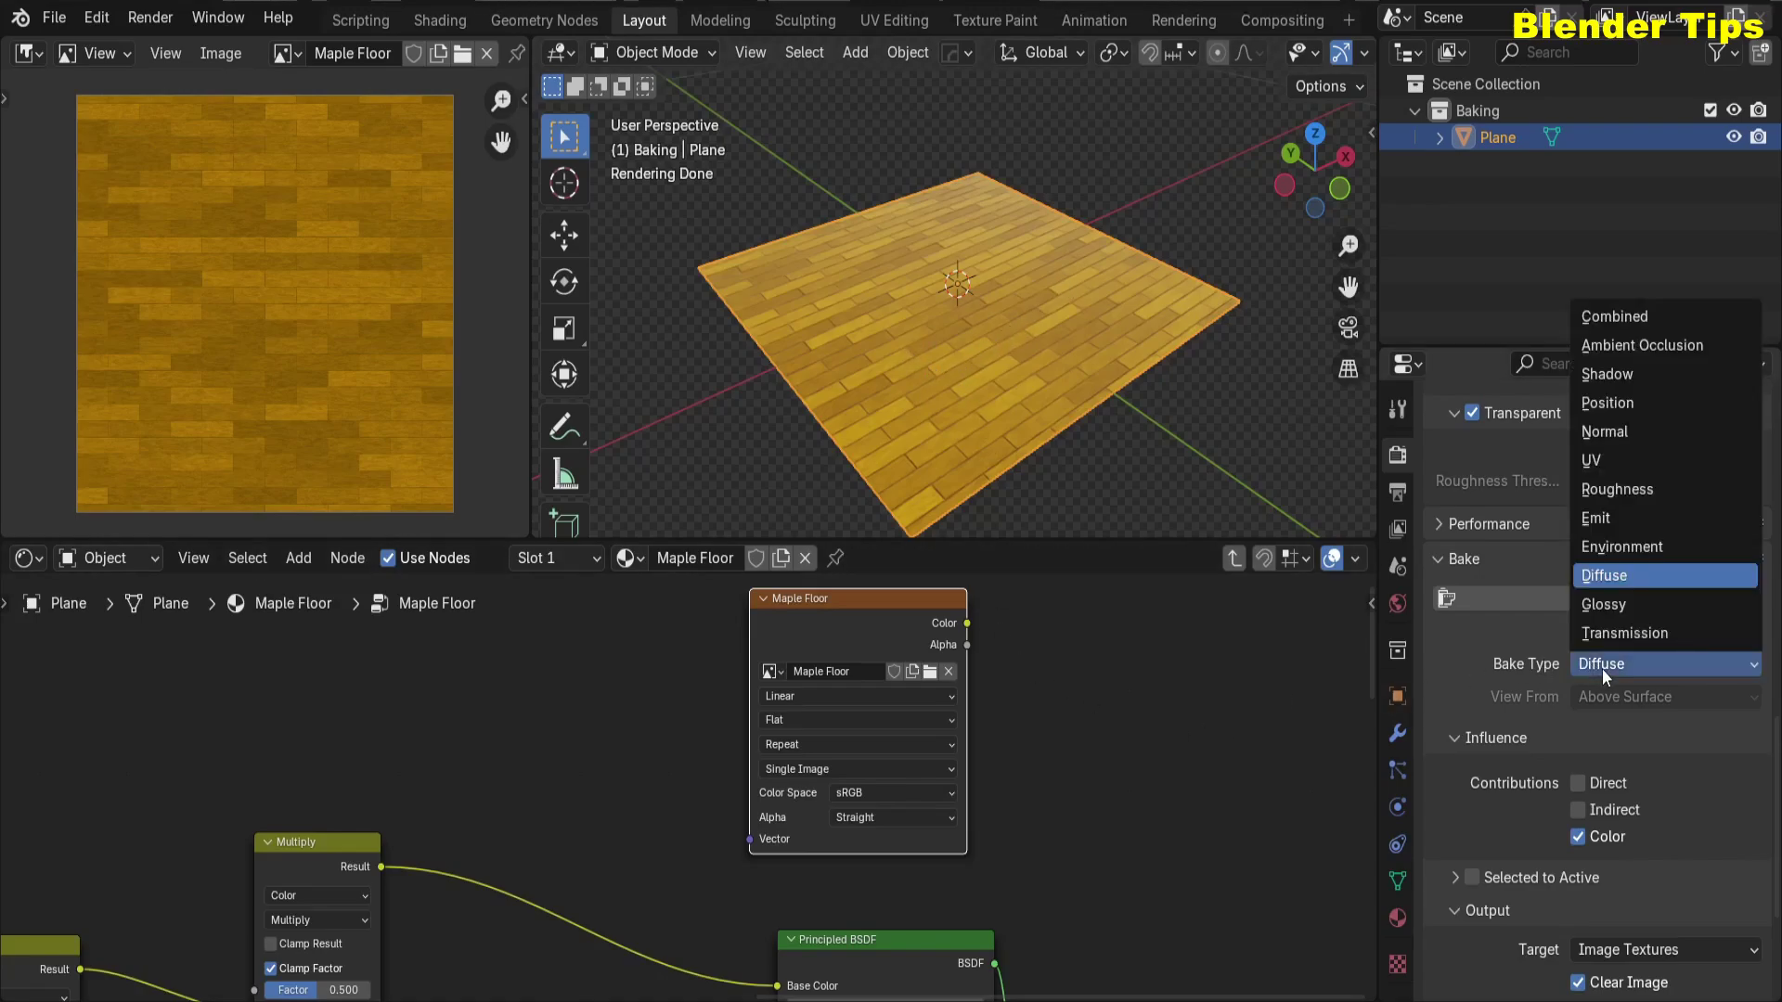
left_click(1596, 490)
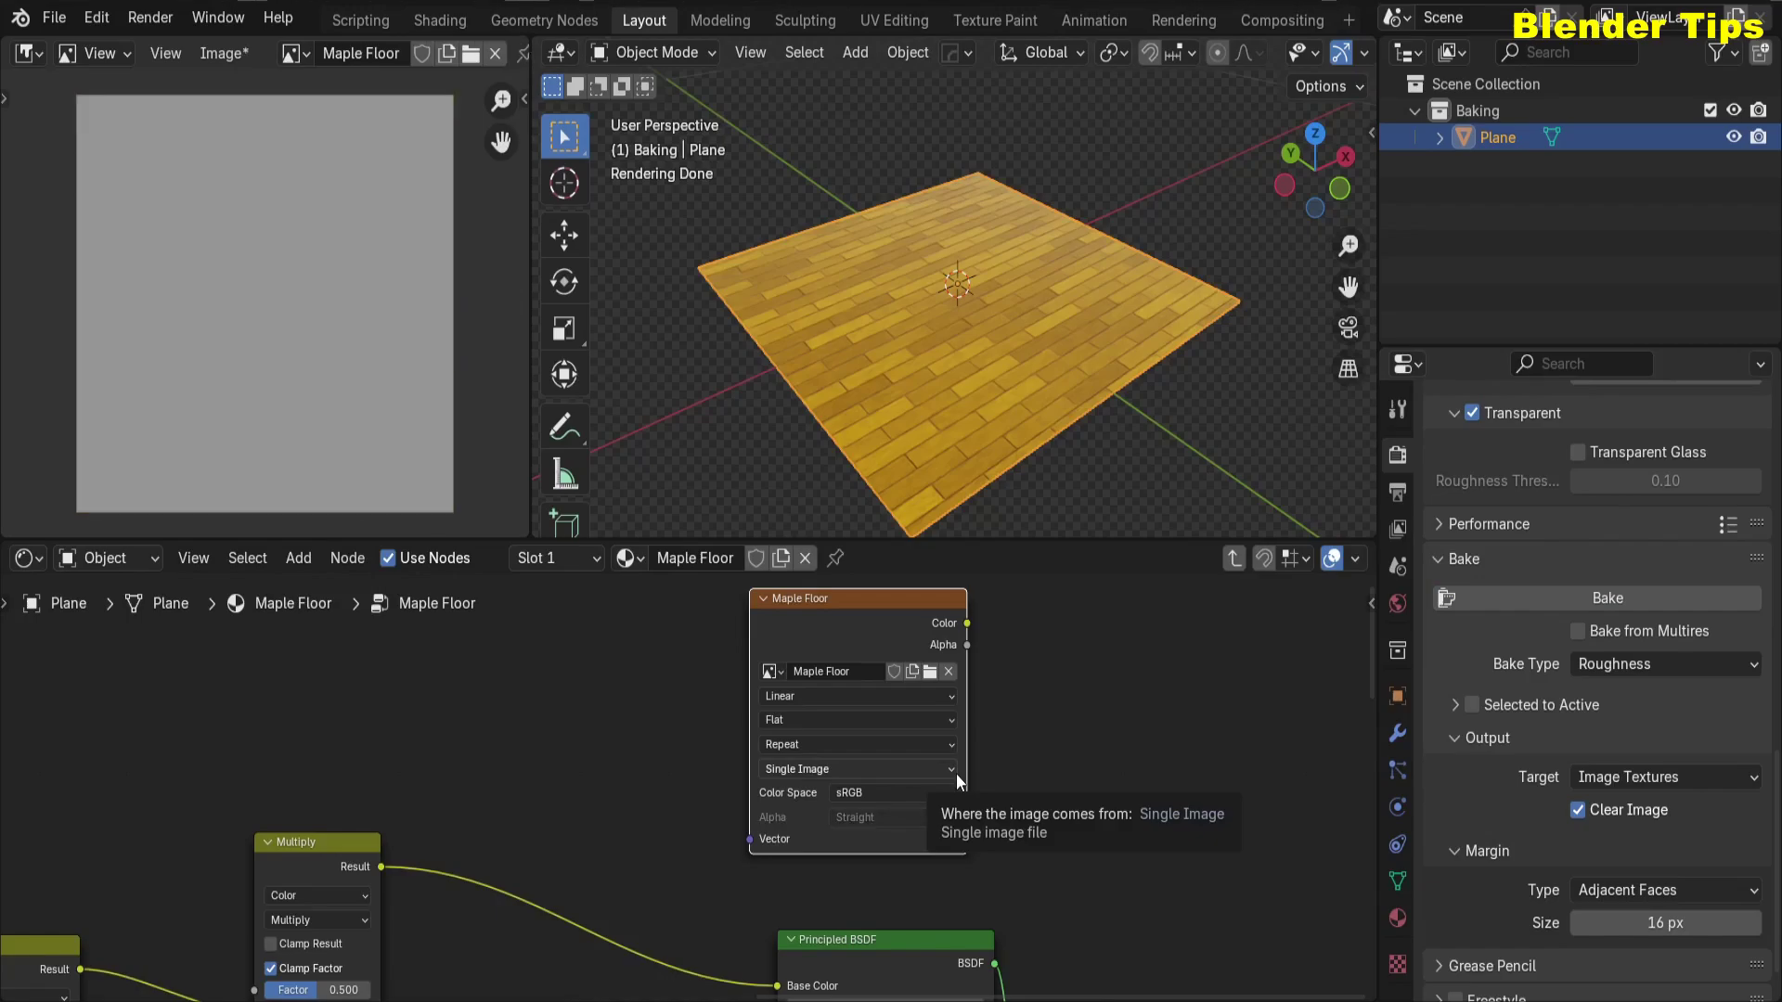
Step: Save the roughness bake to the Desktop as Maple Floor Roughness.png
left_click(234, 55)
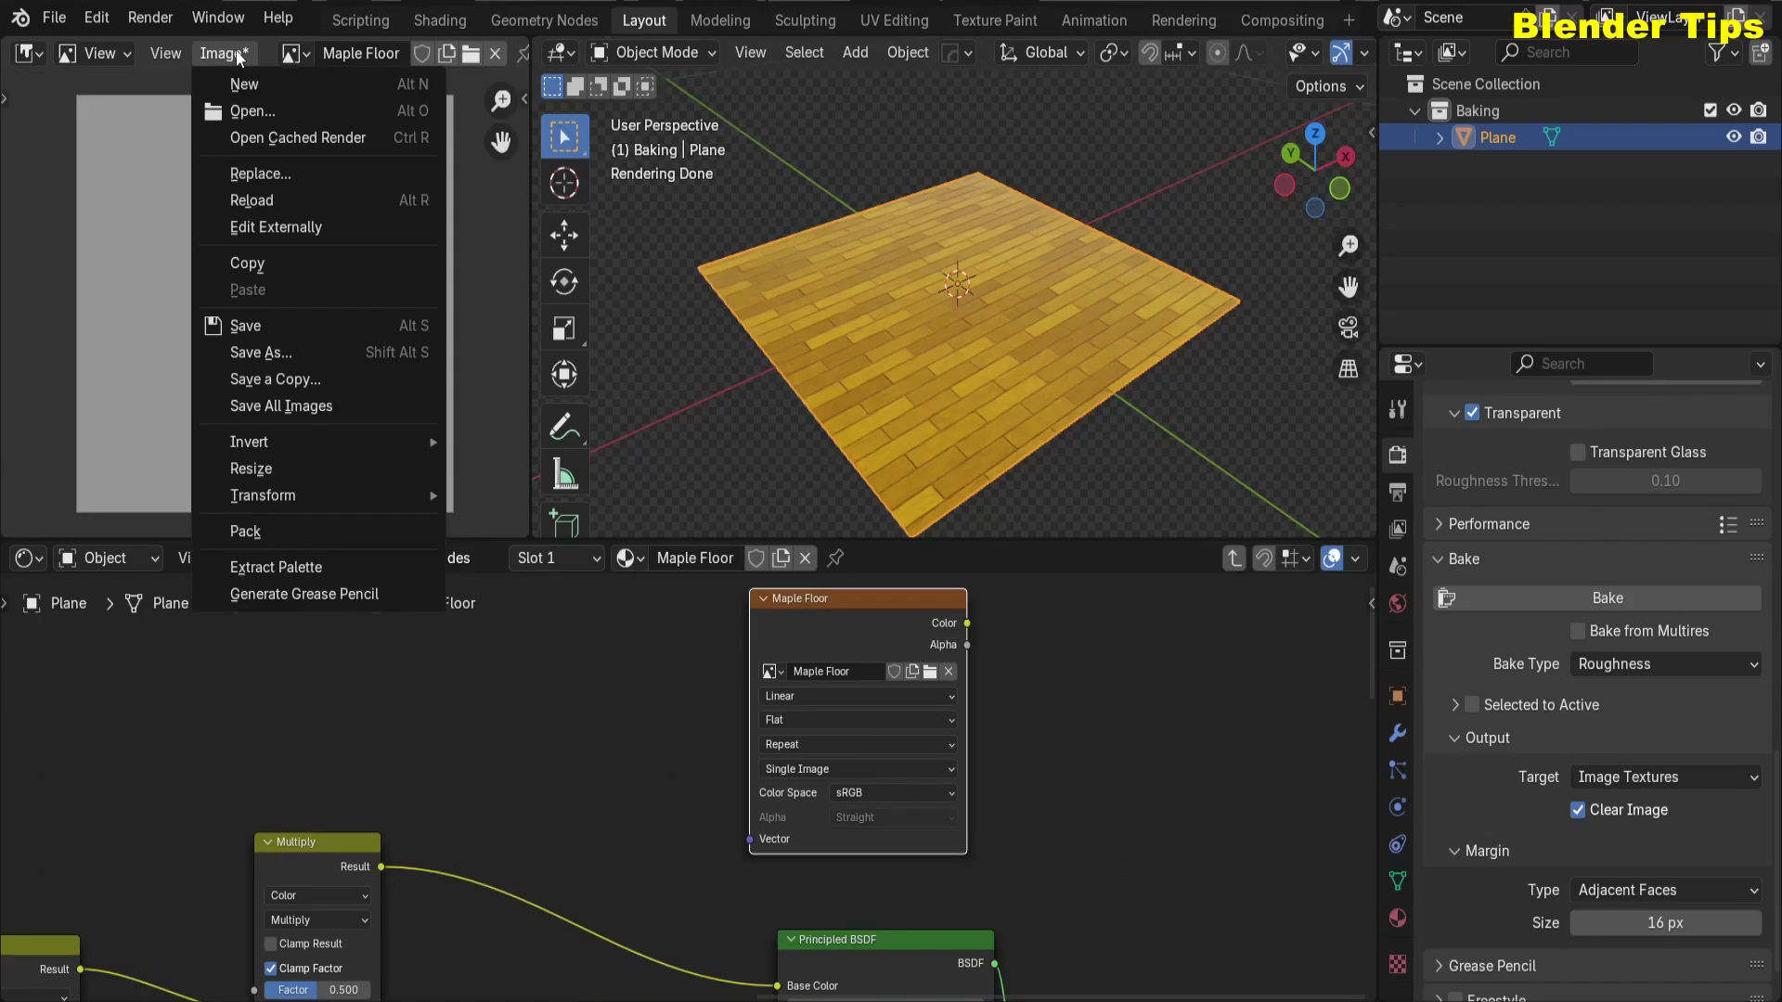
left_click(272, 354)
left_click(661, 809)
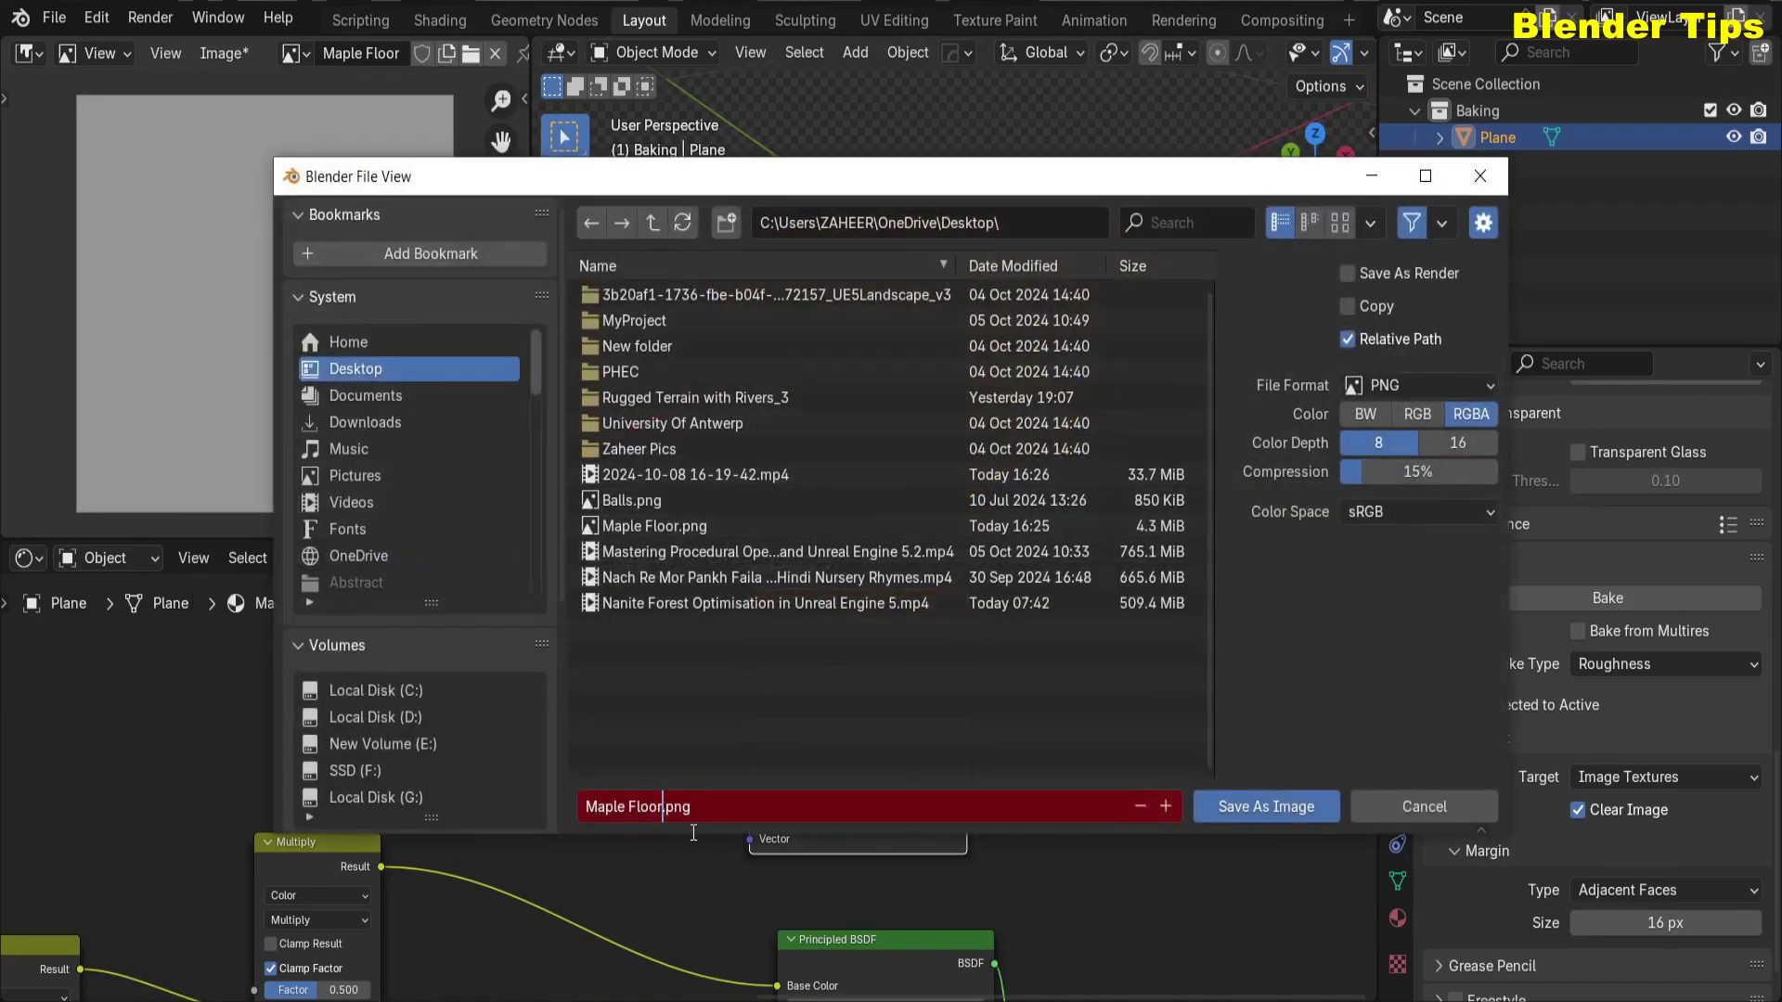
type("R")
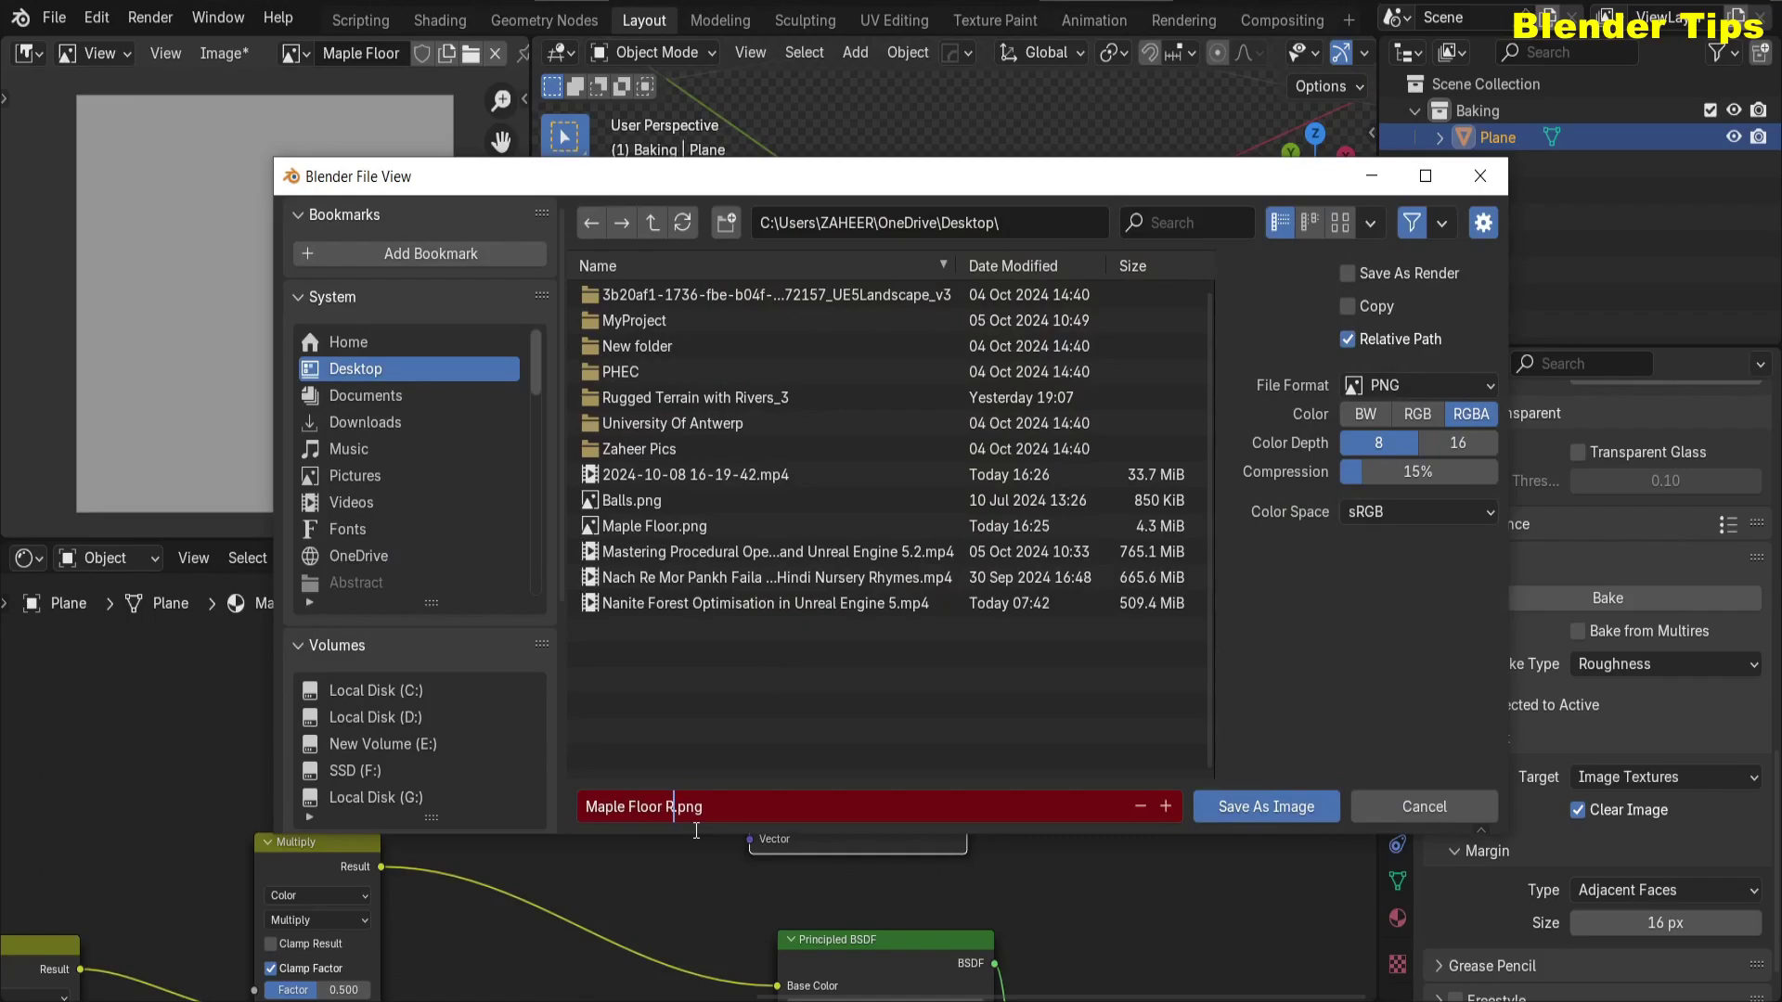
type("oughness")
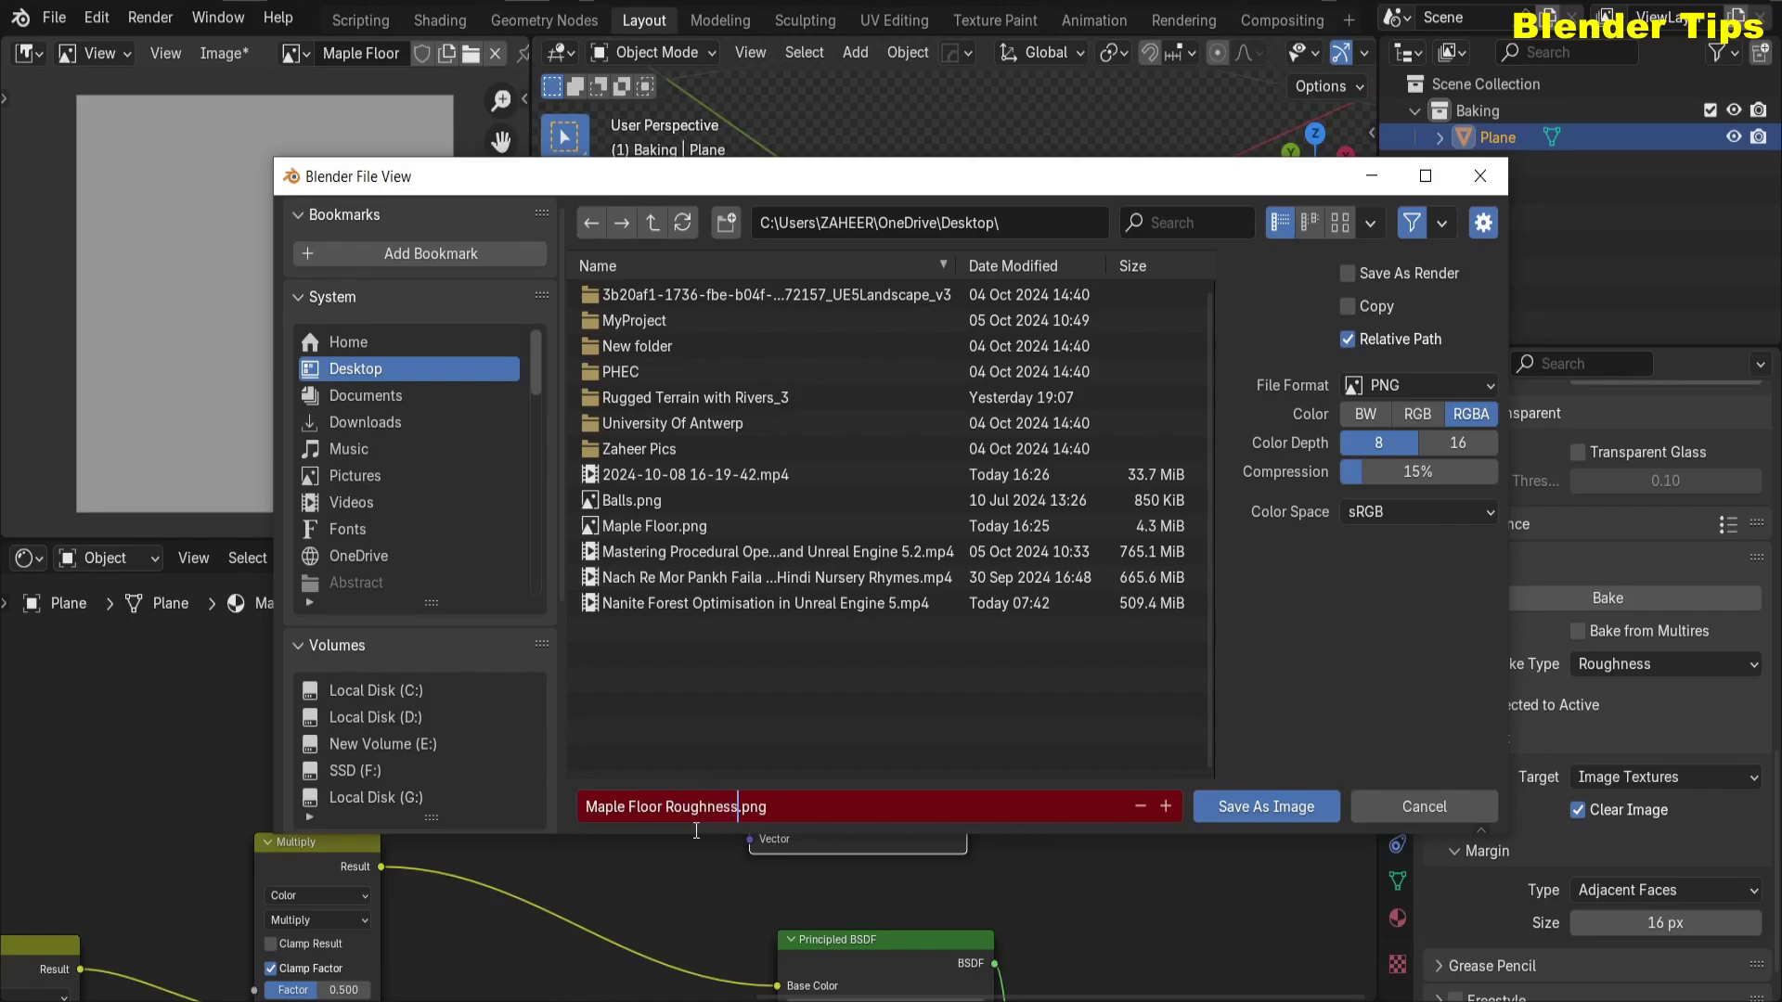
left_click(1218, 806)
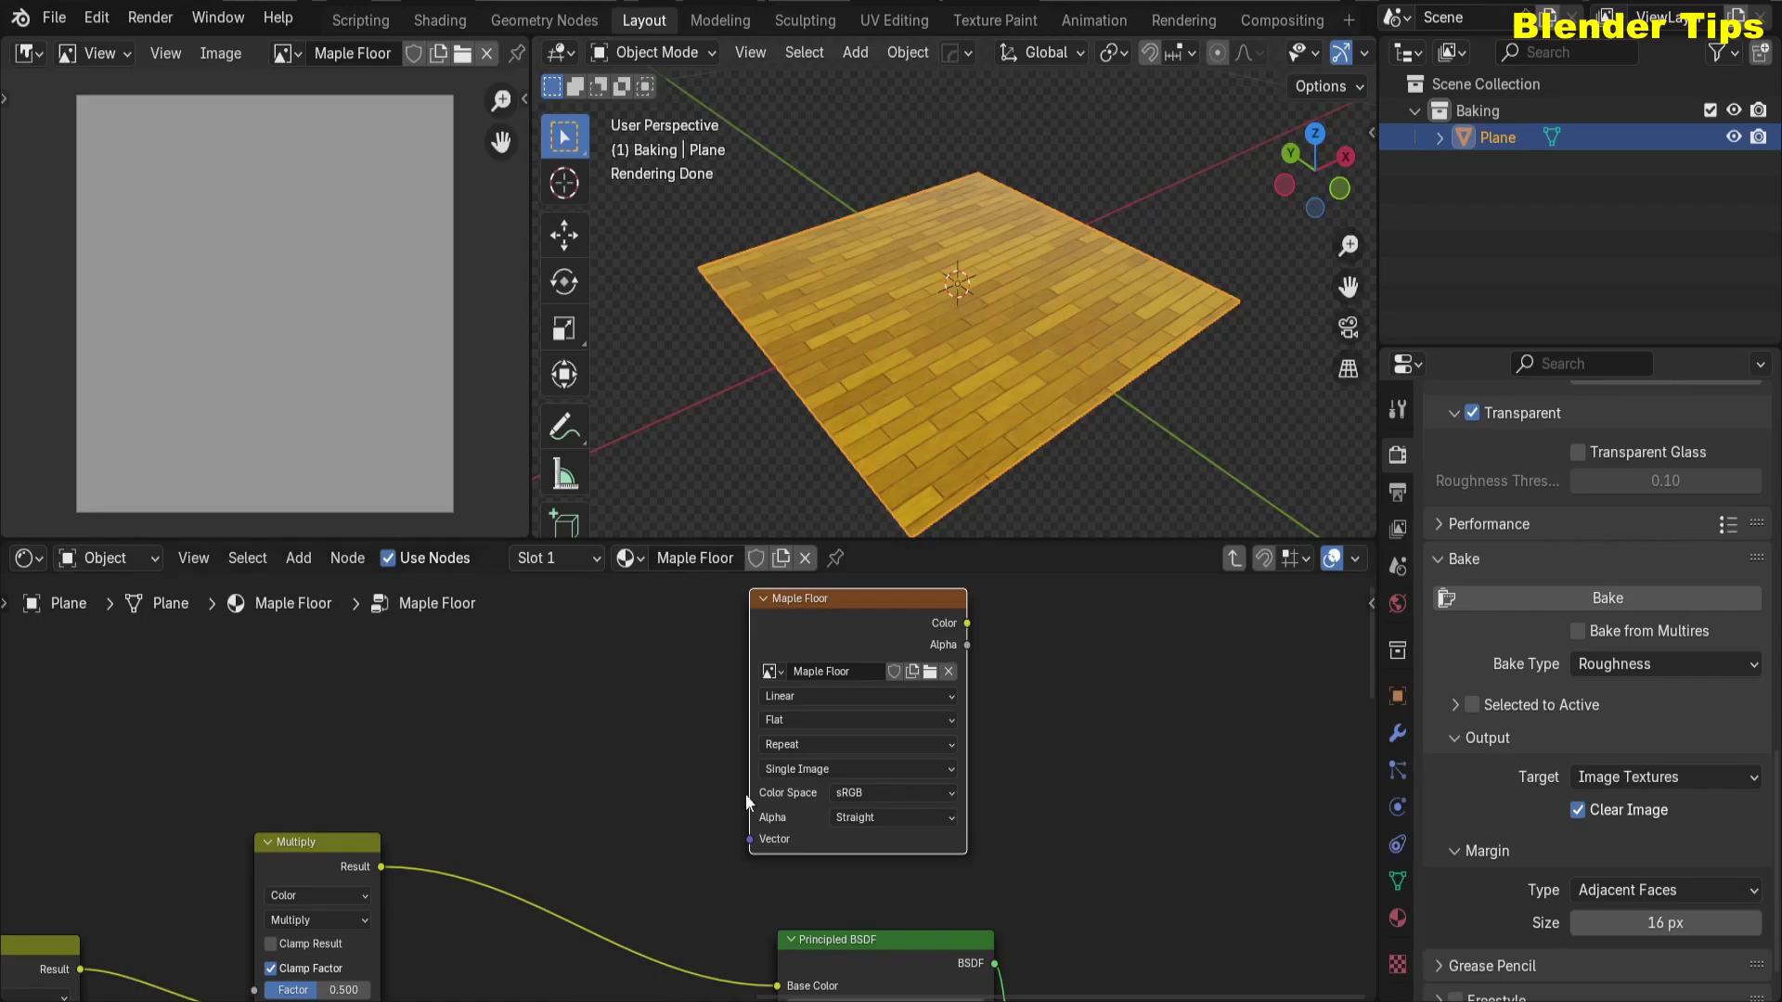
scroll(723, 790, "down", 5)
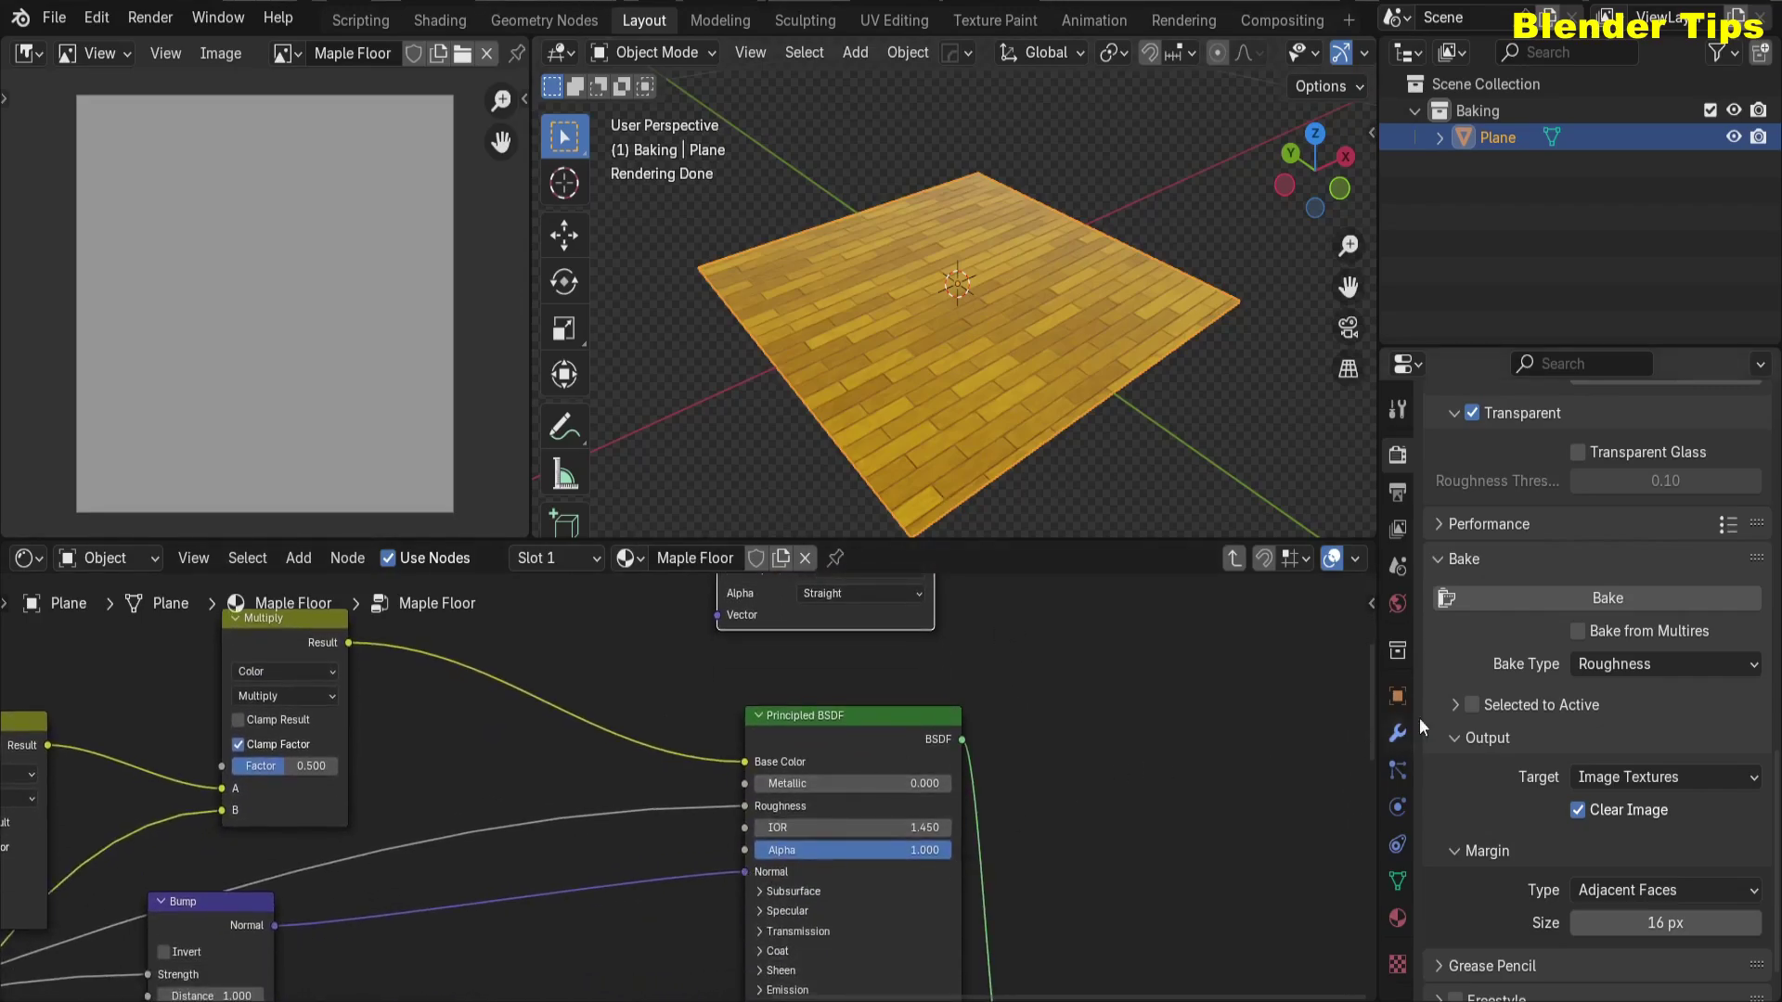
Step: Bake the Normal map and save it to the Desktop as Maple Floor Normal.png
left_click(1593, 672)
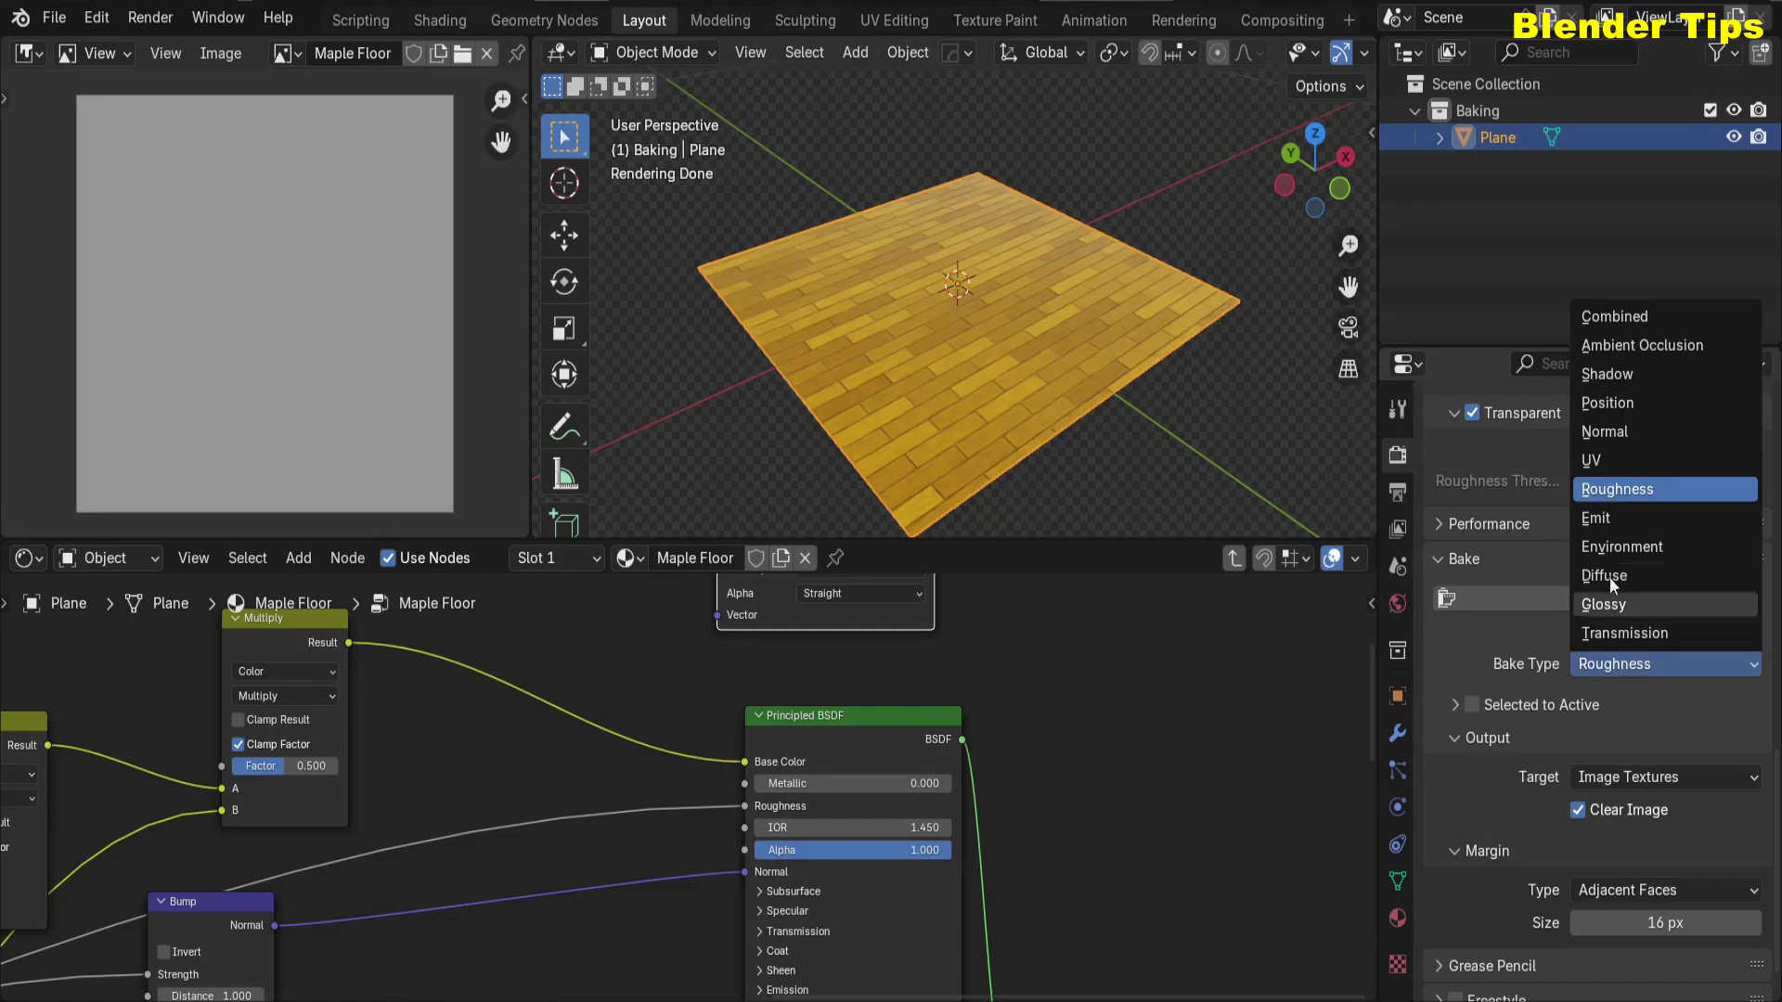
left_click(1619, 438)
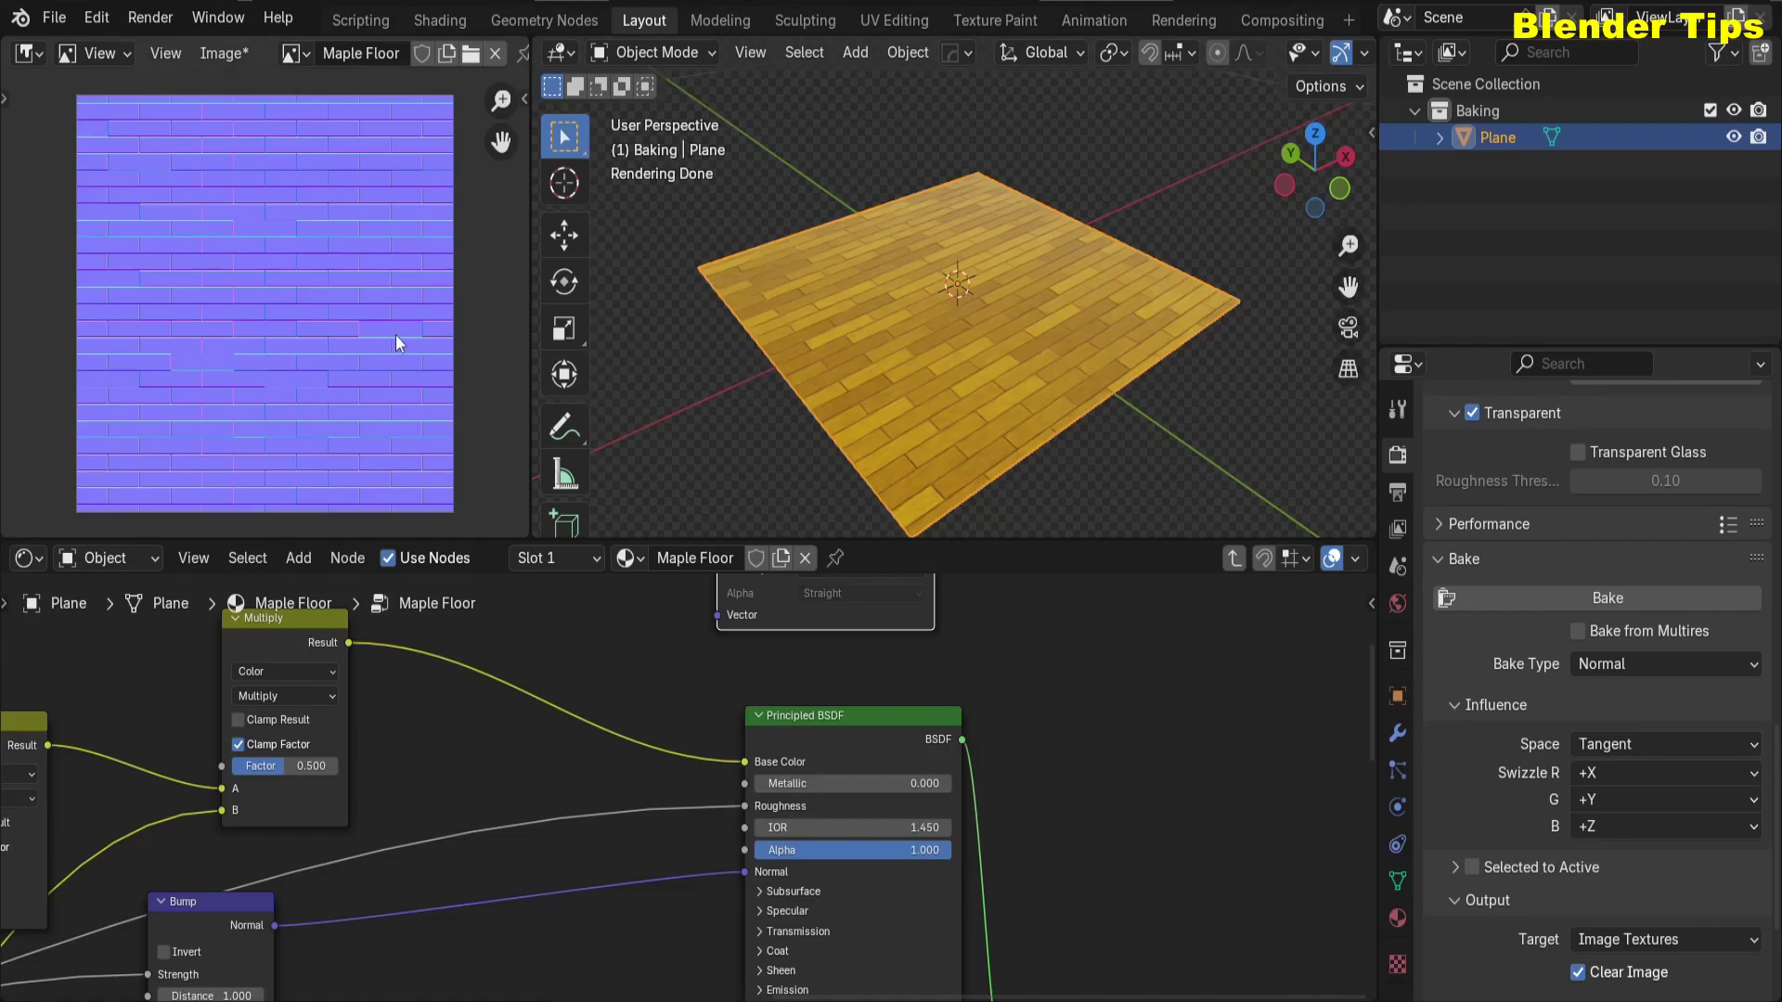
left_click(225, 54)
left_click(265, 353)
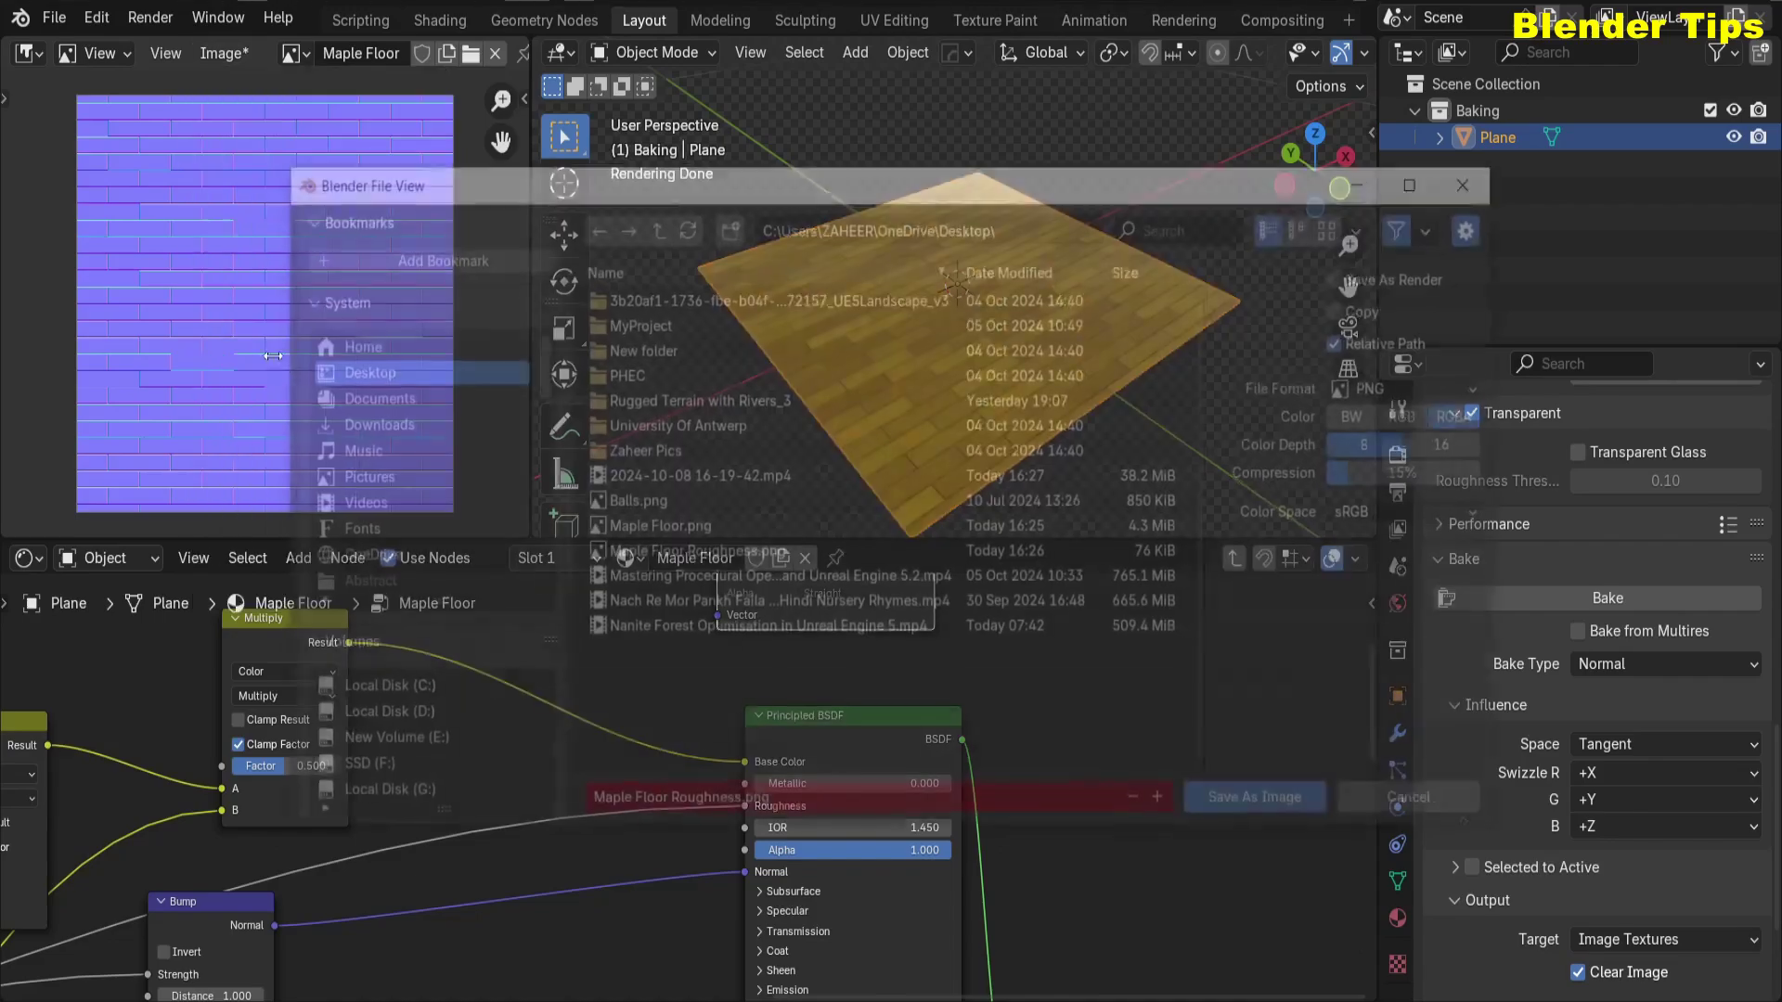
left_click(731, 807)
left_click(738, 807)
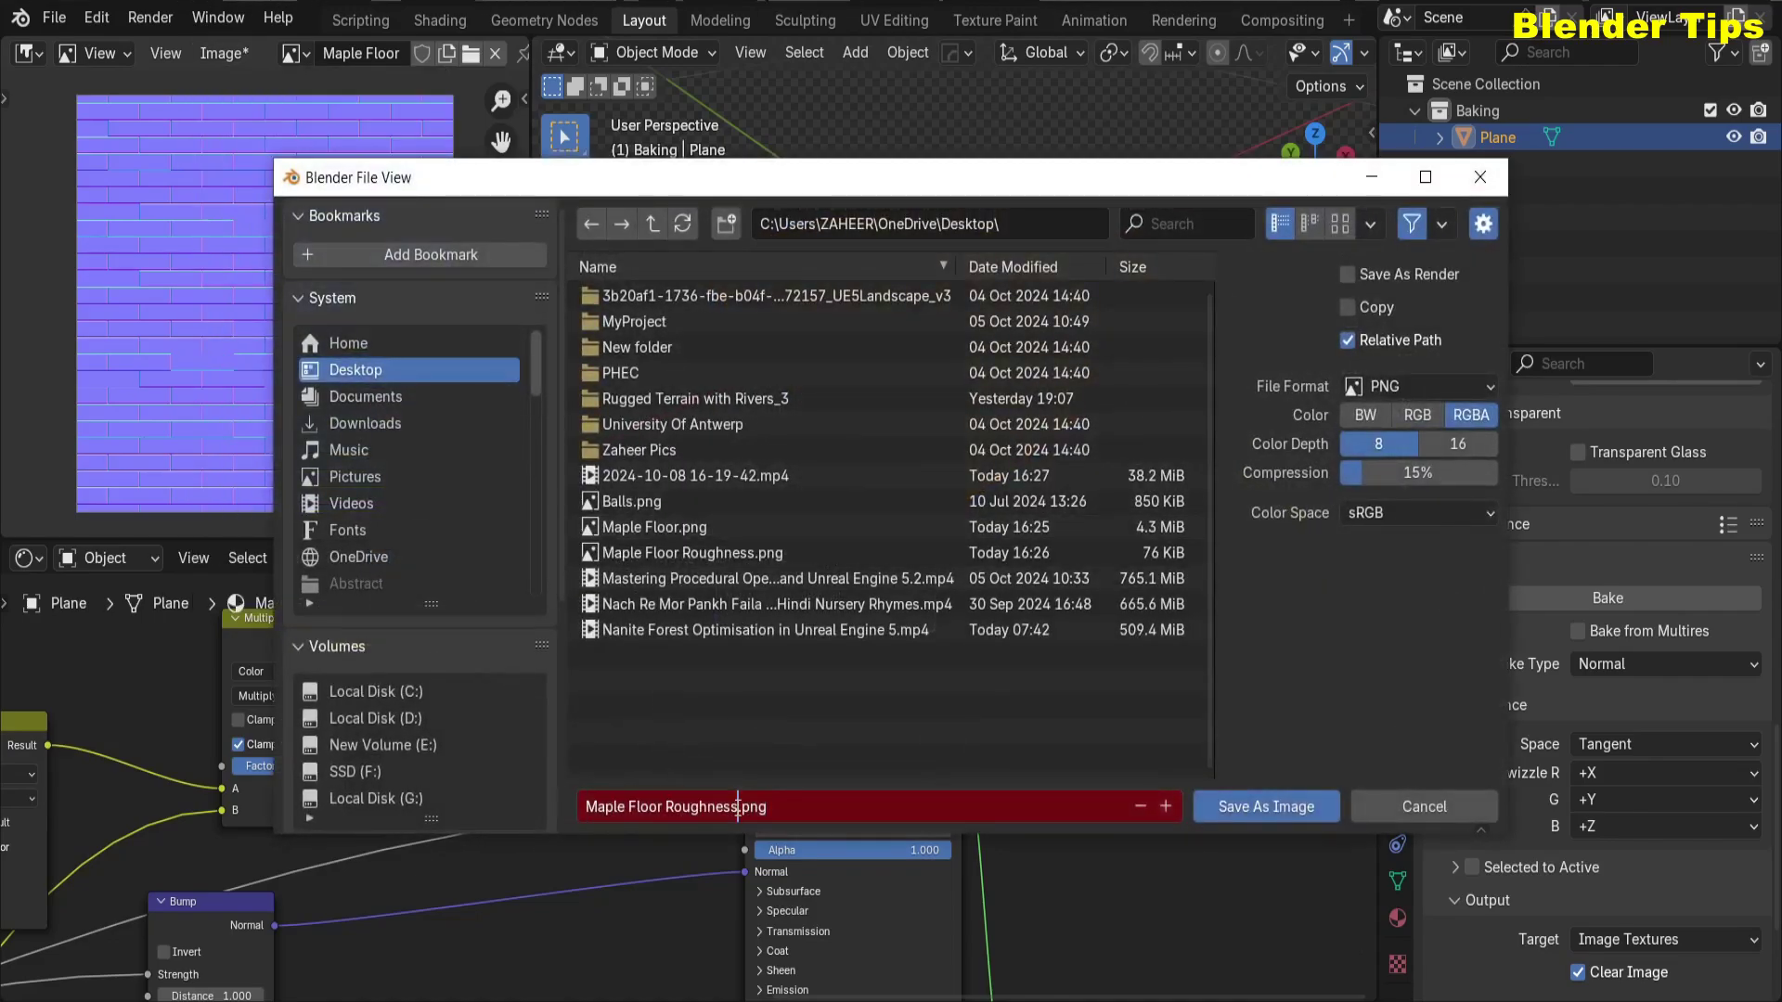
key("BackSpace")
key("BackSpace")
key("BackSpace")
key("BackSpace")
key("BackSpace")
key("BackSpace")
key("BackSpace")
key("BackSpace")
key("BackSpace")
key("BackSpace")
type("Norma")
left_click(1261, 808)
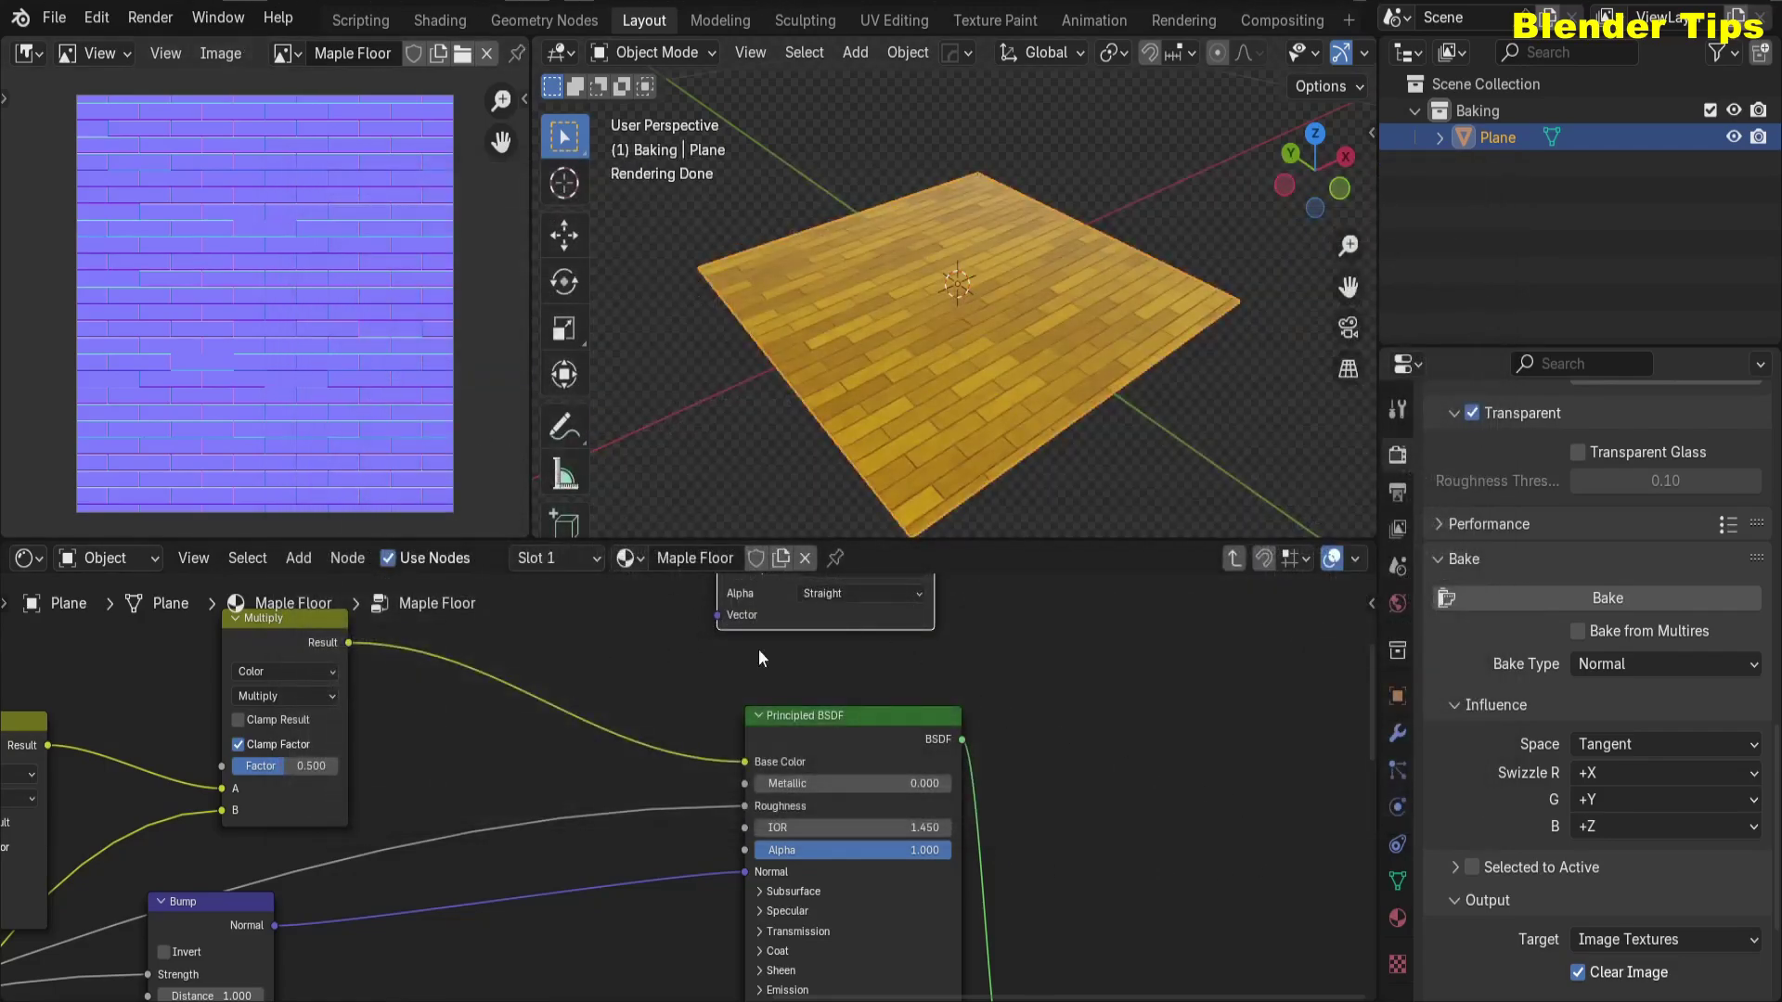
middle_click_drag(1064, 726, 1064, 665)
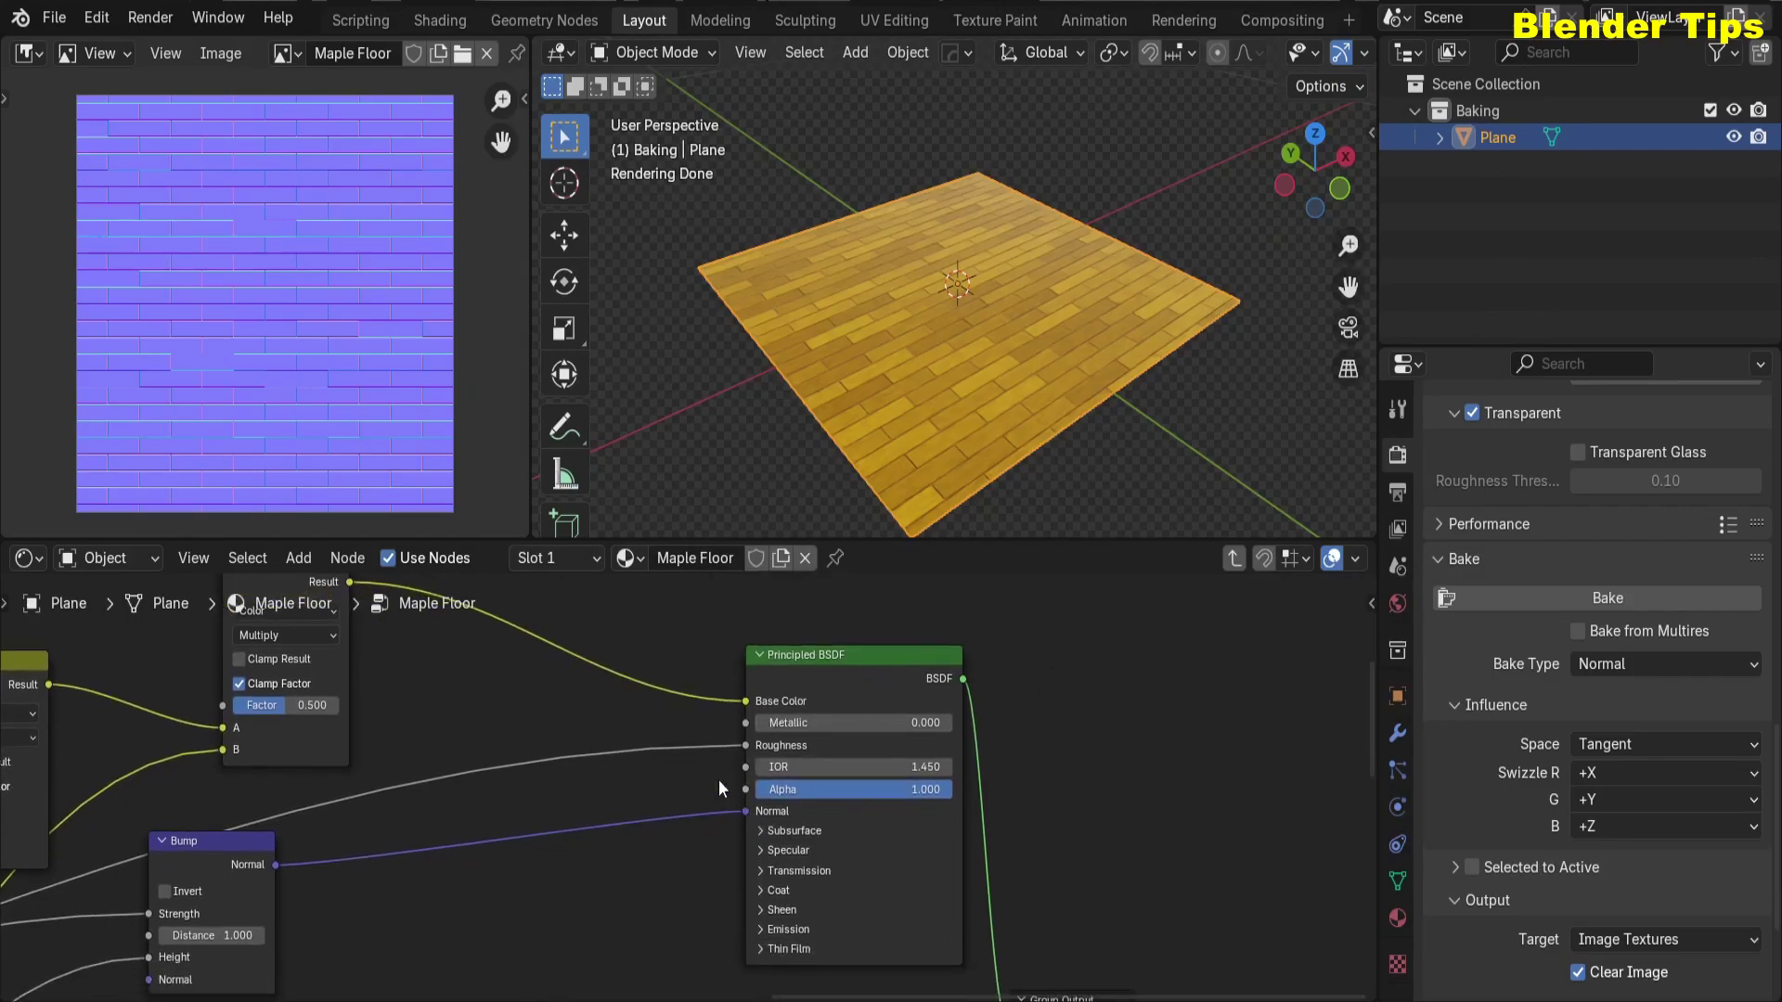
scroll(1040, 725, "down", 1)
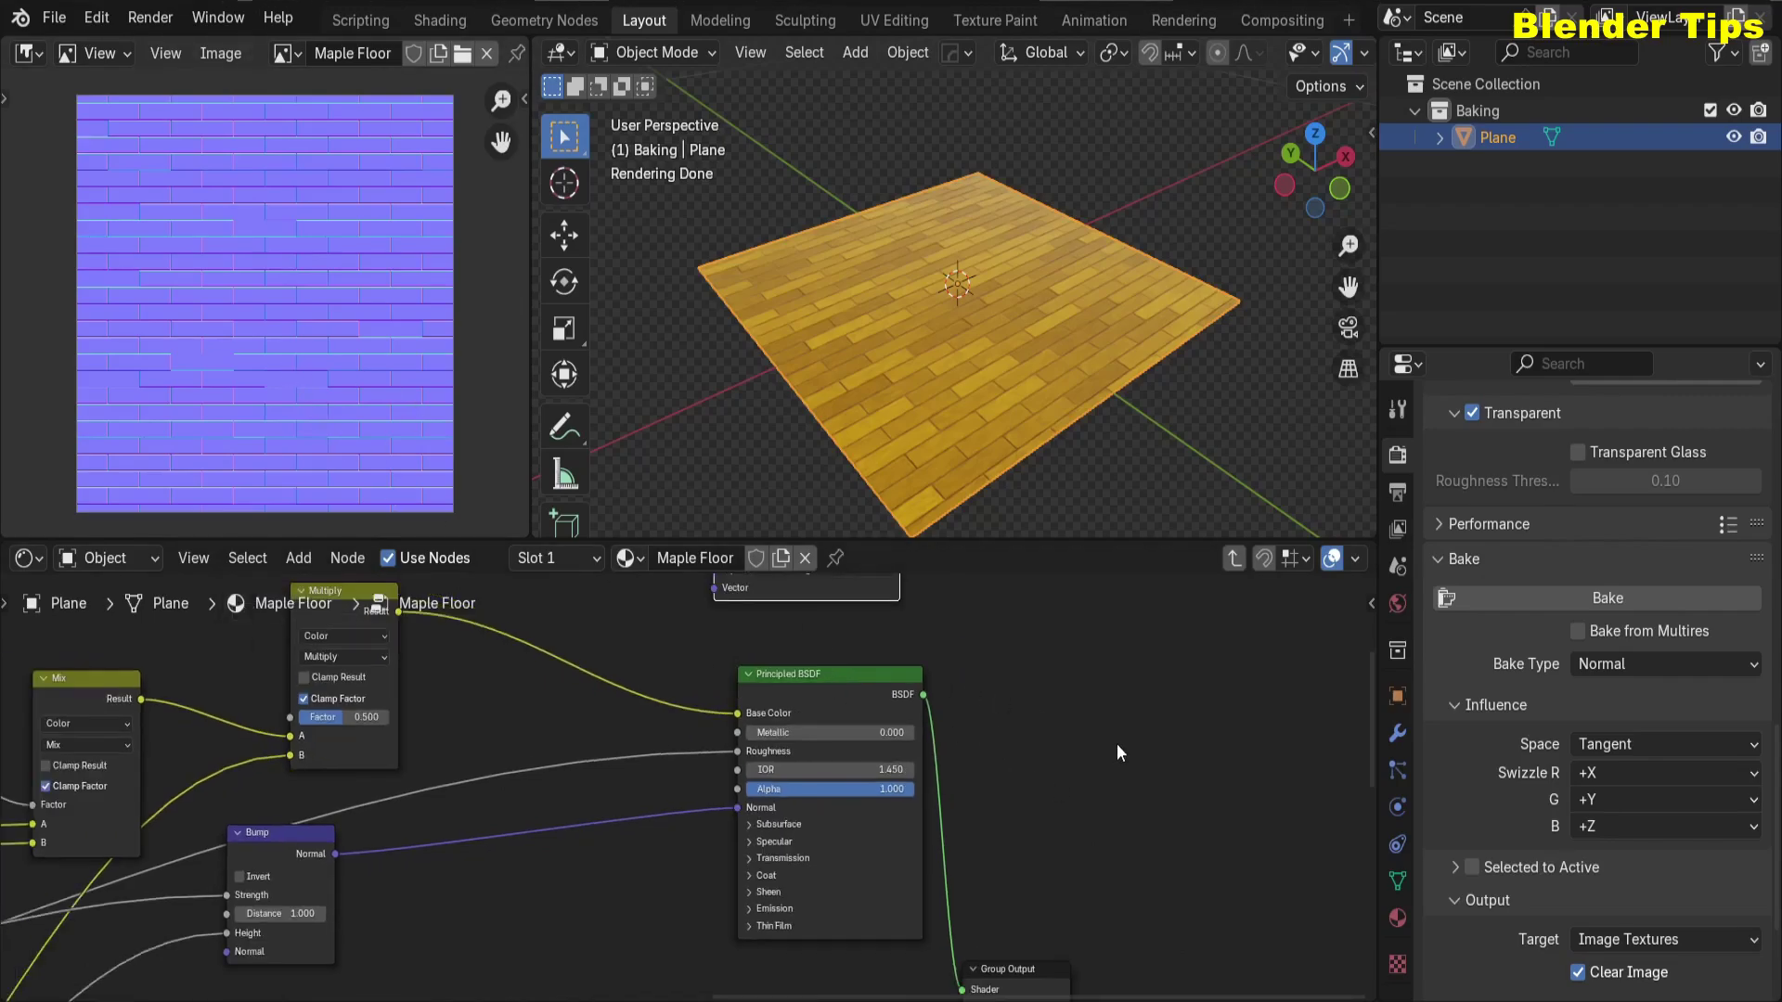
middle_click_drag(1050, 711, 1082, 767)
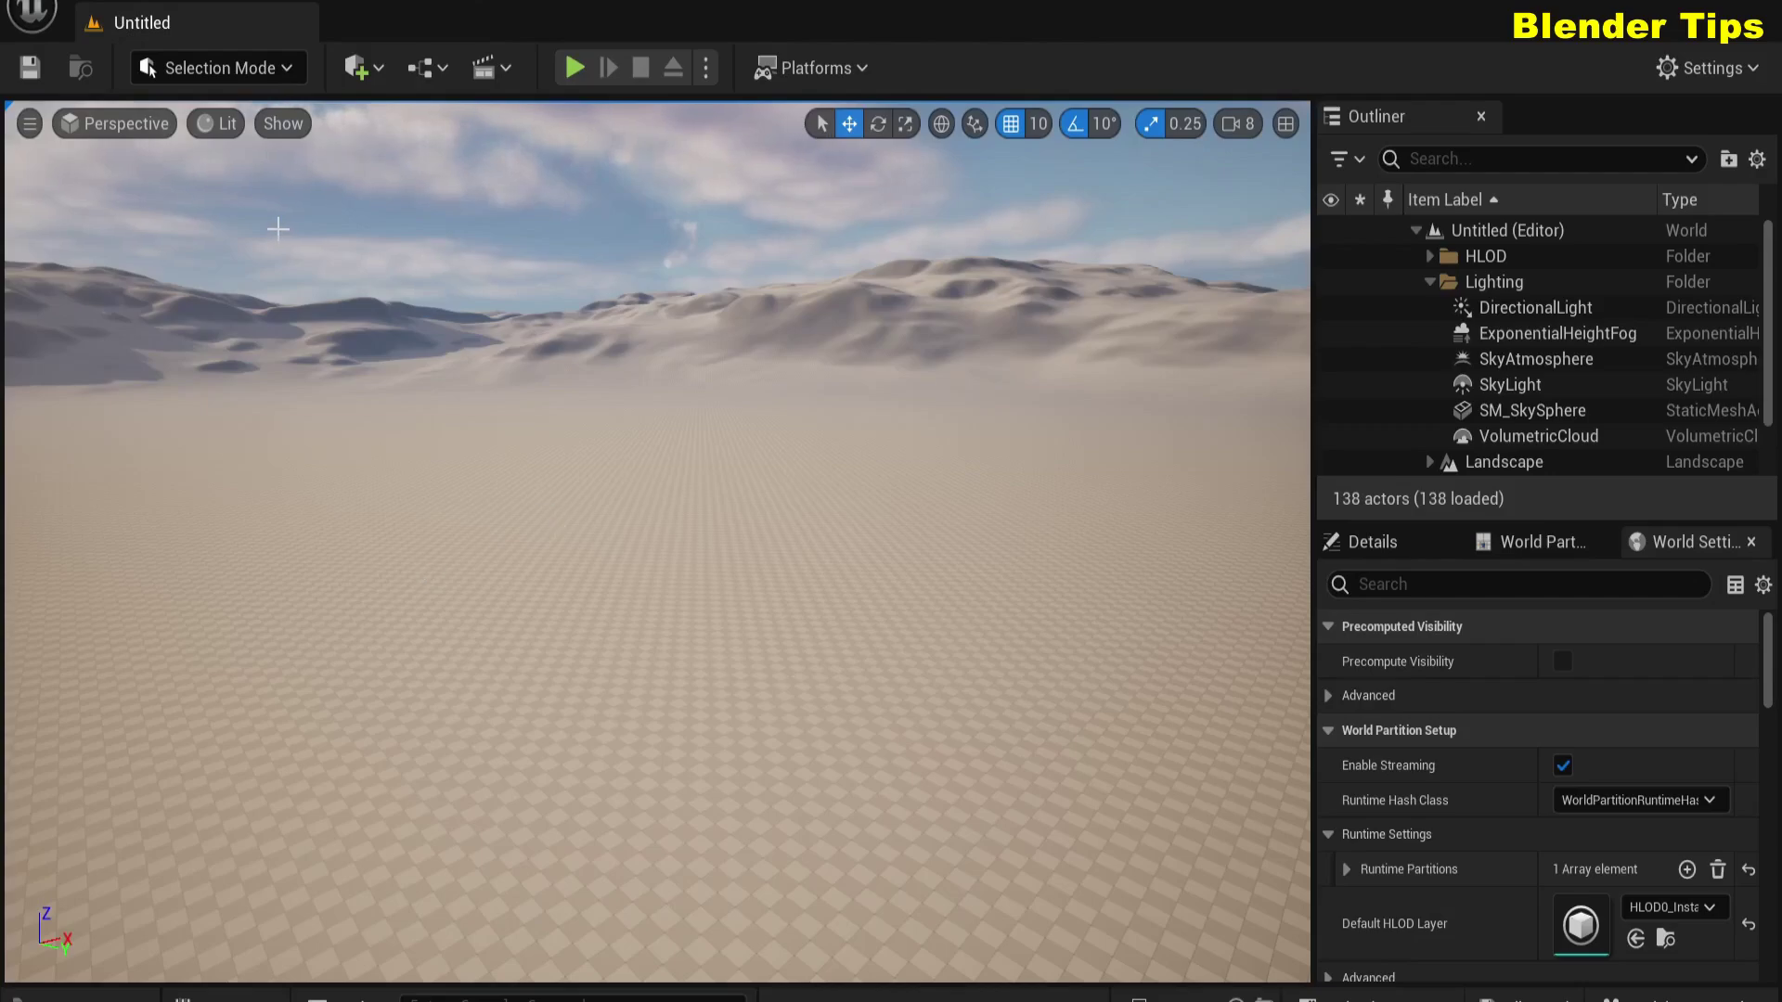
Step: Add a Cube shape to the level and frame the view on it
left_click(358, 68)
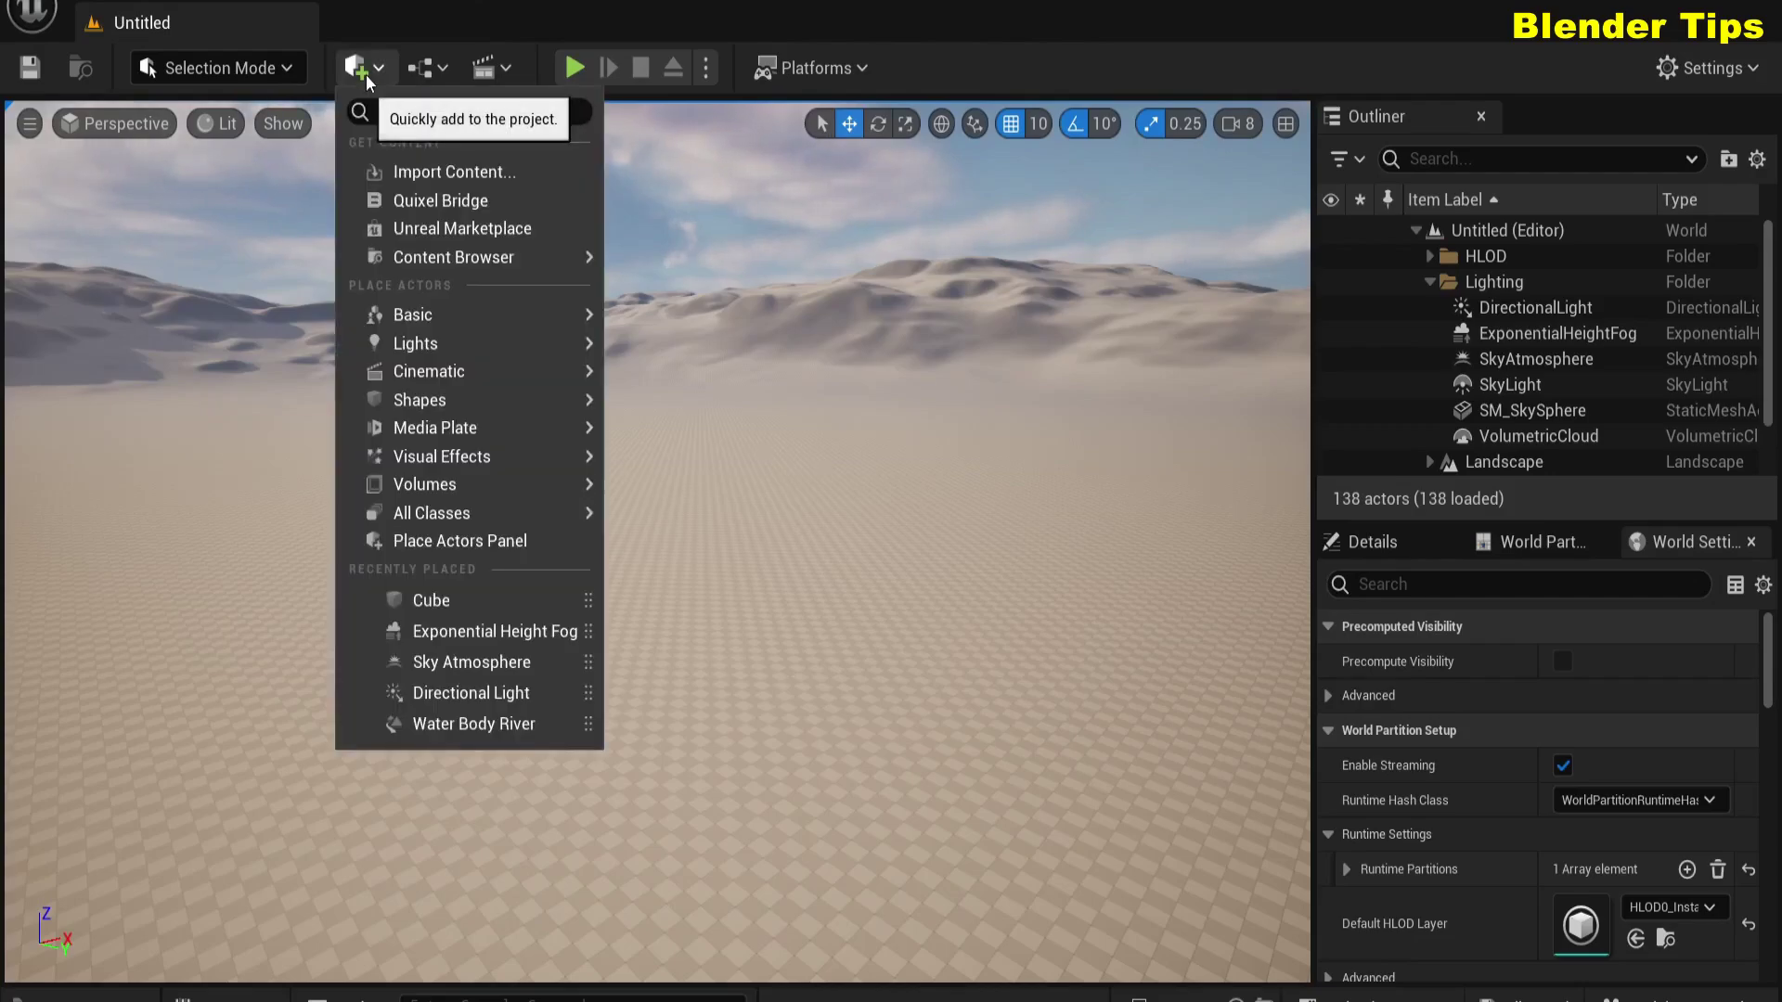
mouse_move(396, 407)
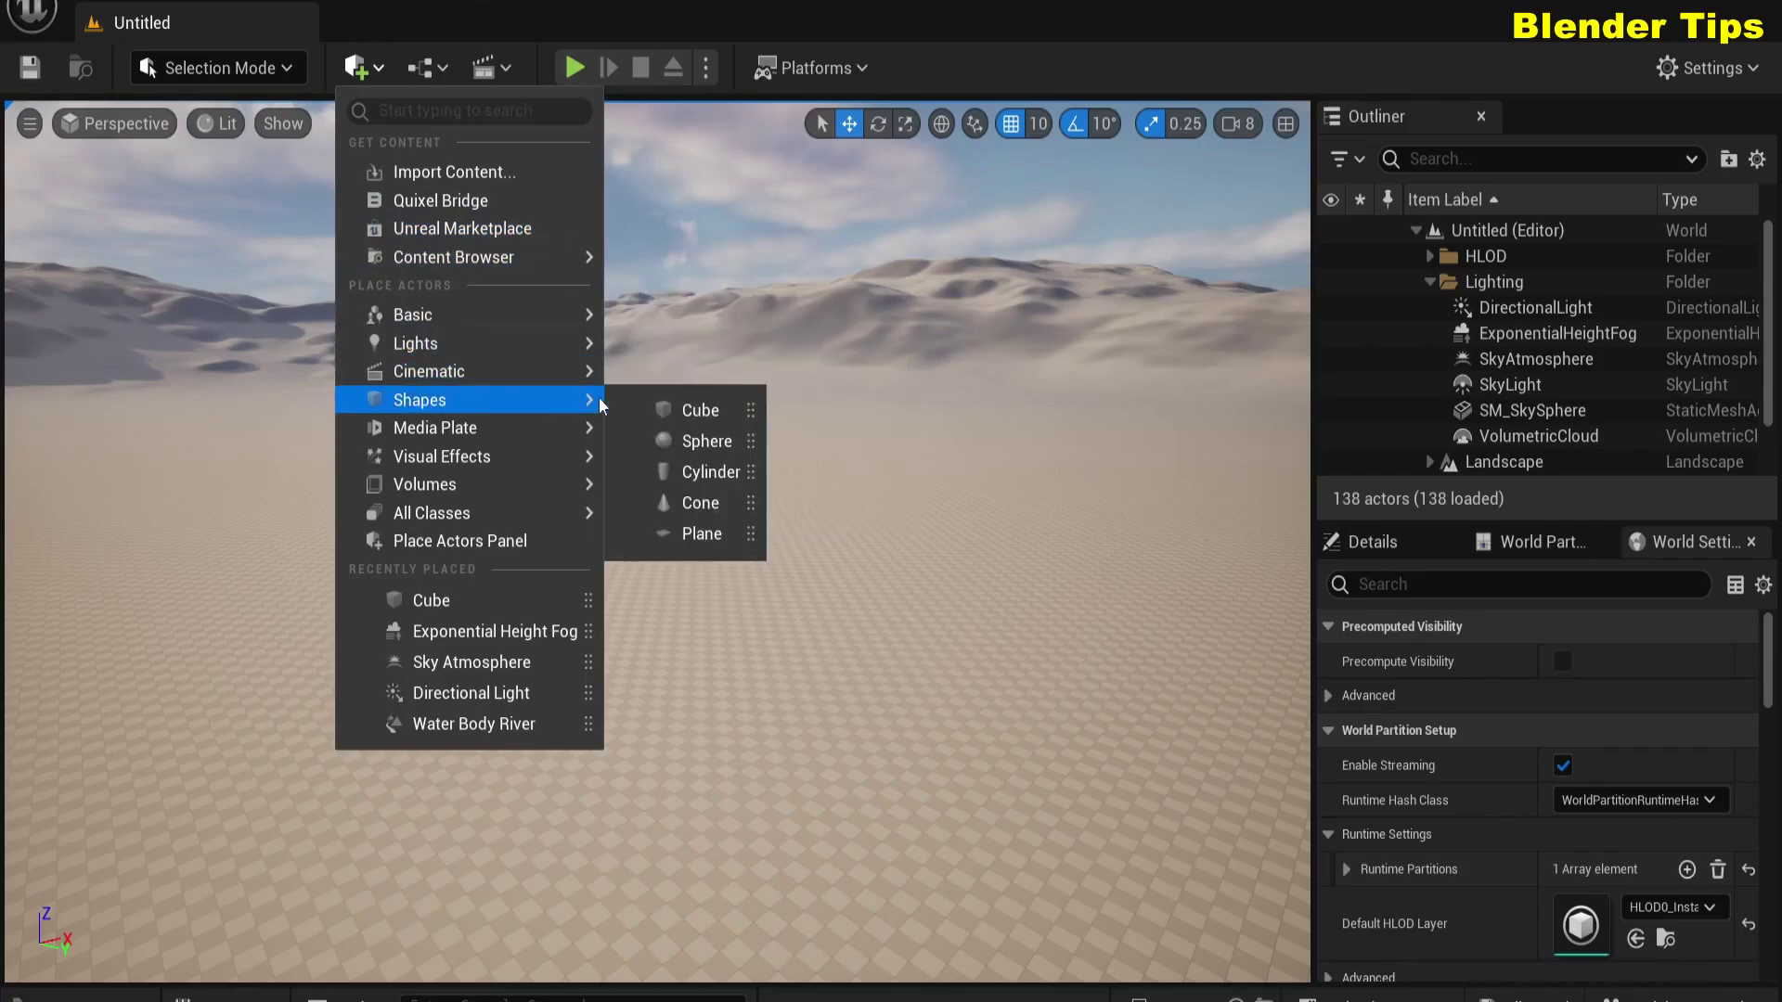
left_click(687, 409)
key("f")
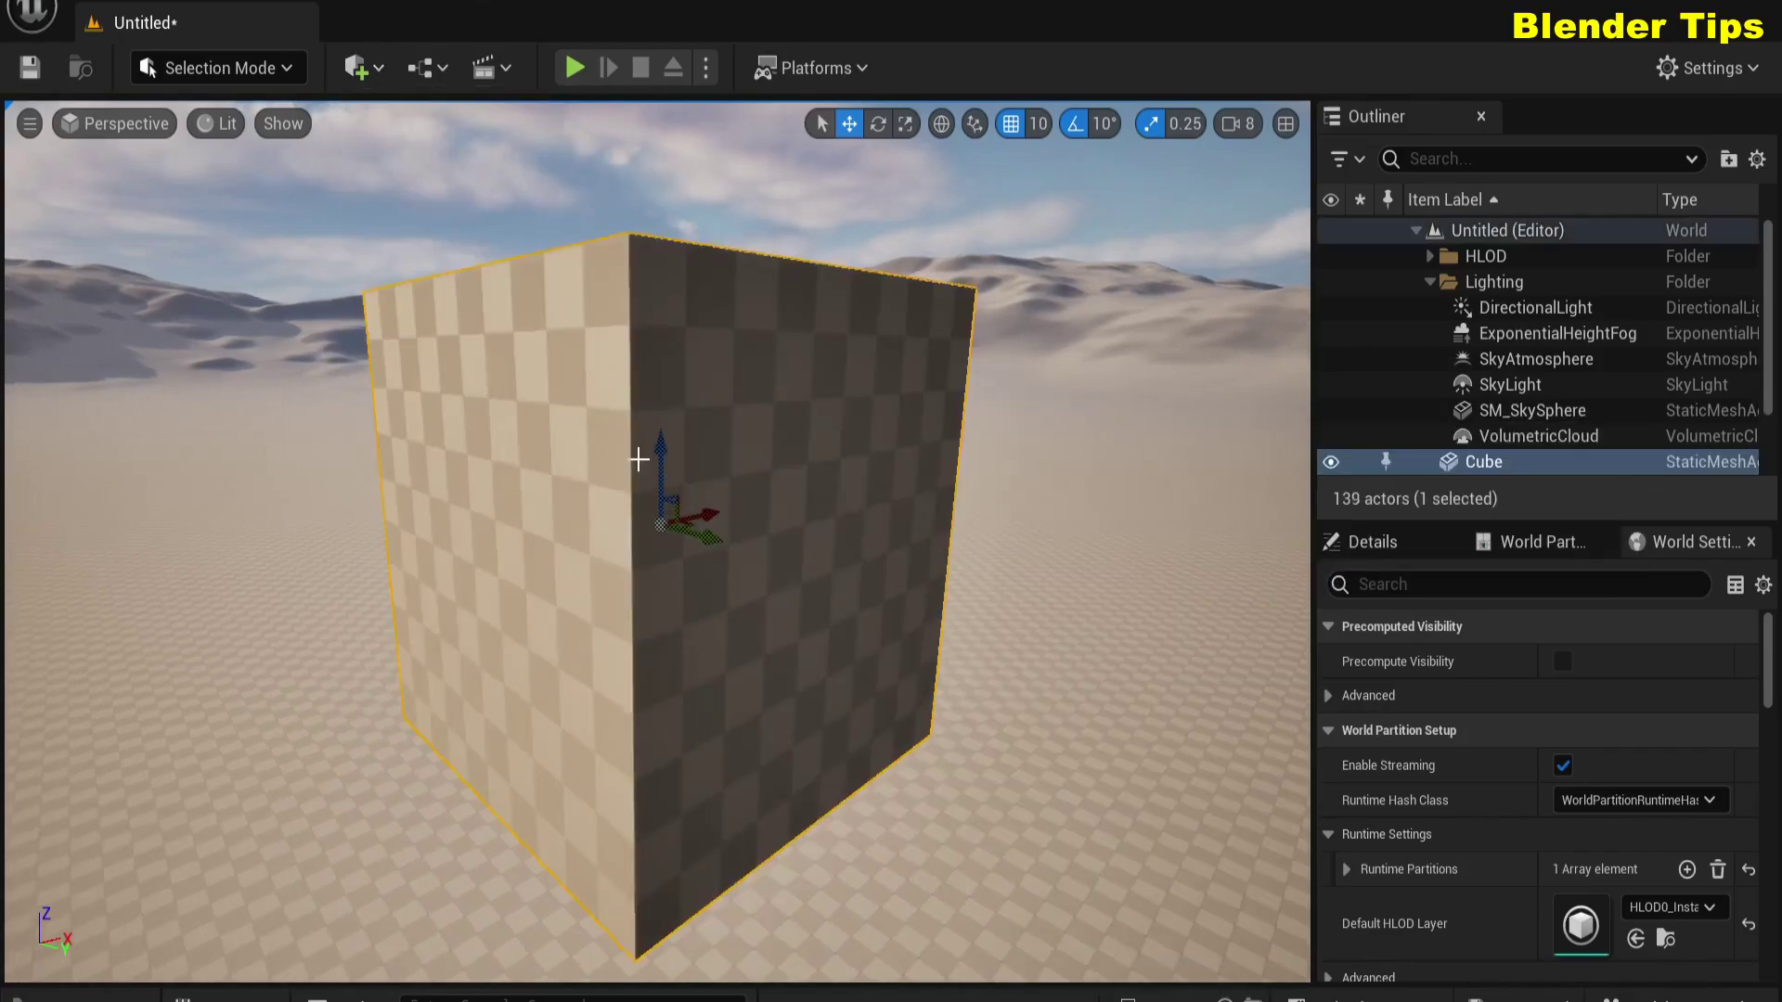
scroll(639, 458, "down", 3)
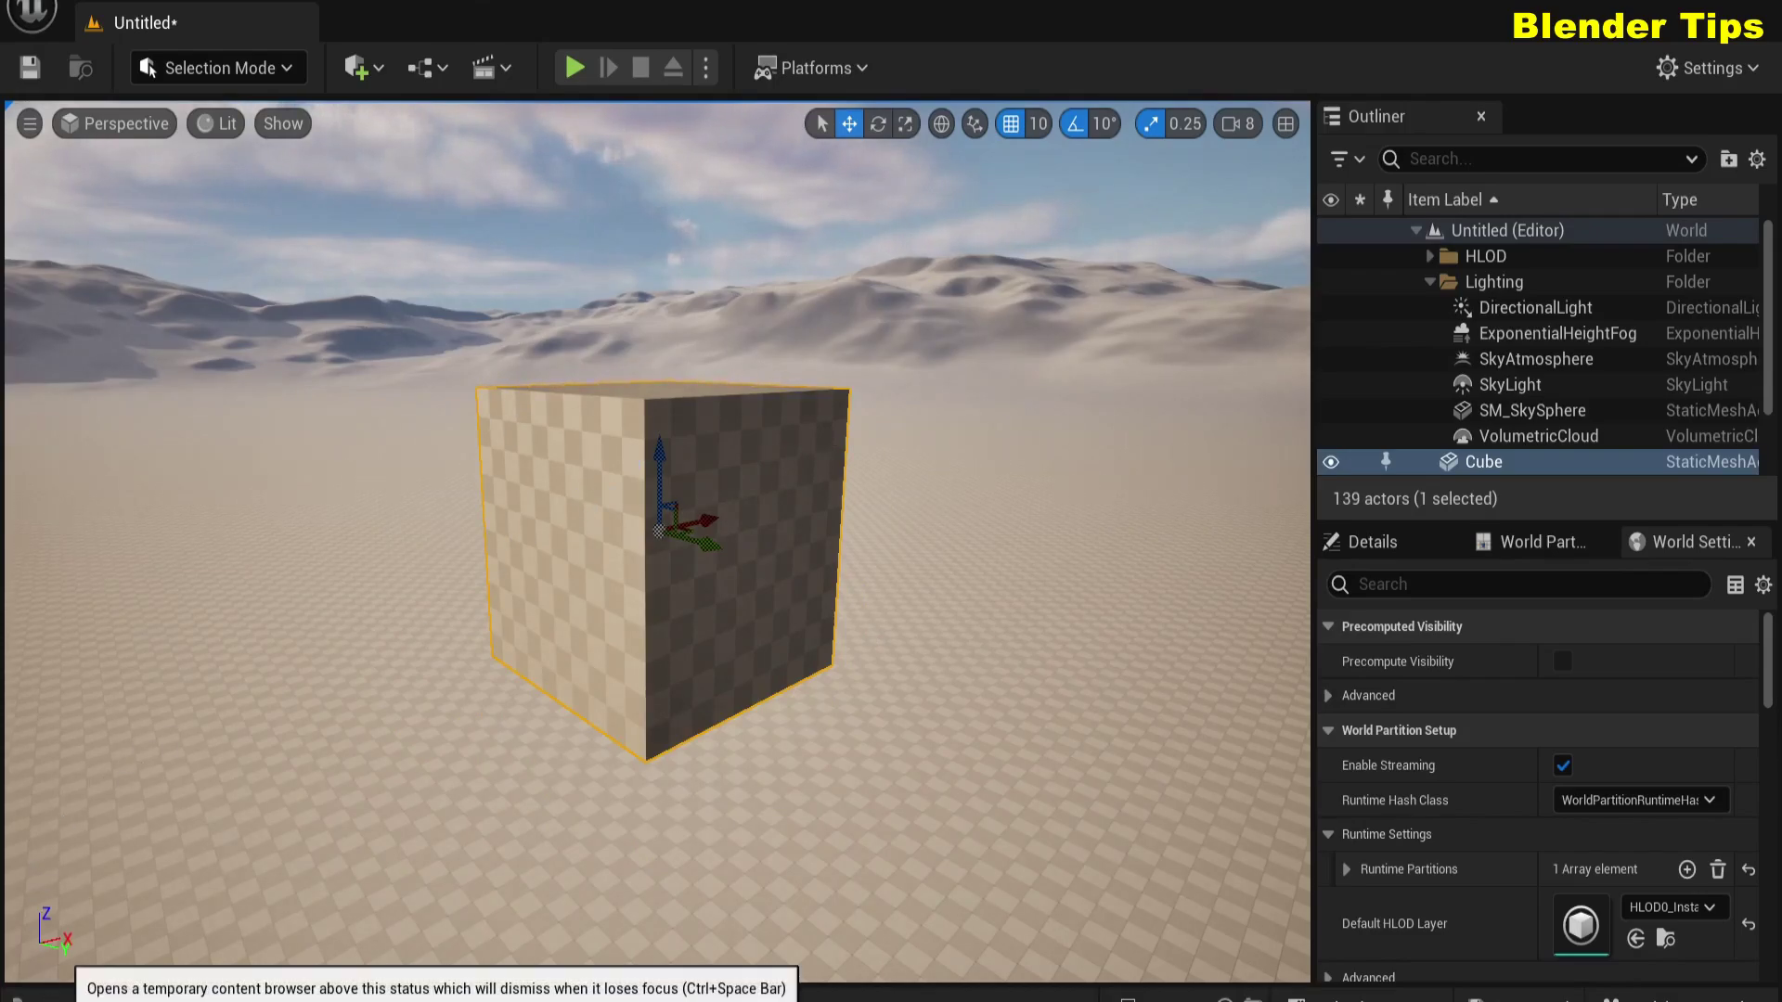
Step: Create NewMaterial in Content, import the three baked Maple Floor PNGs, and open NewMaterial
left_click(40, 989)
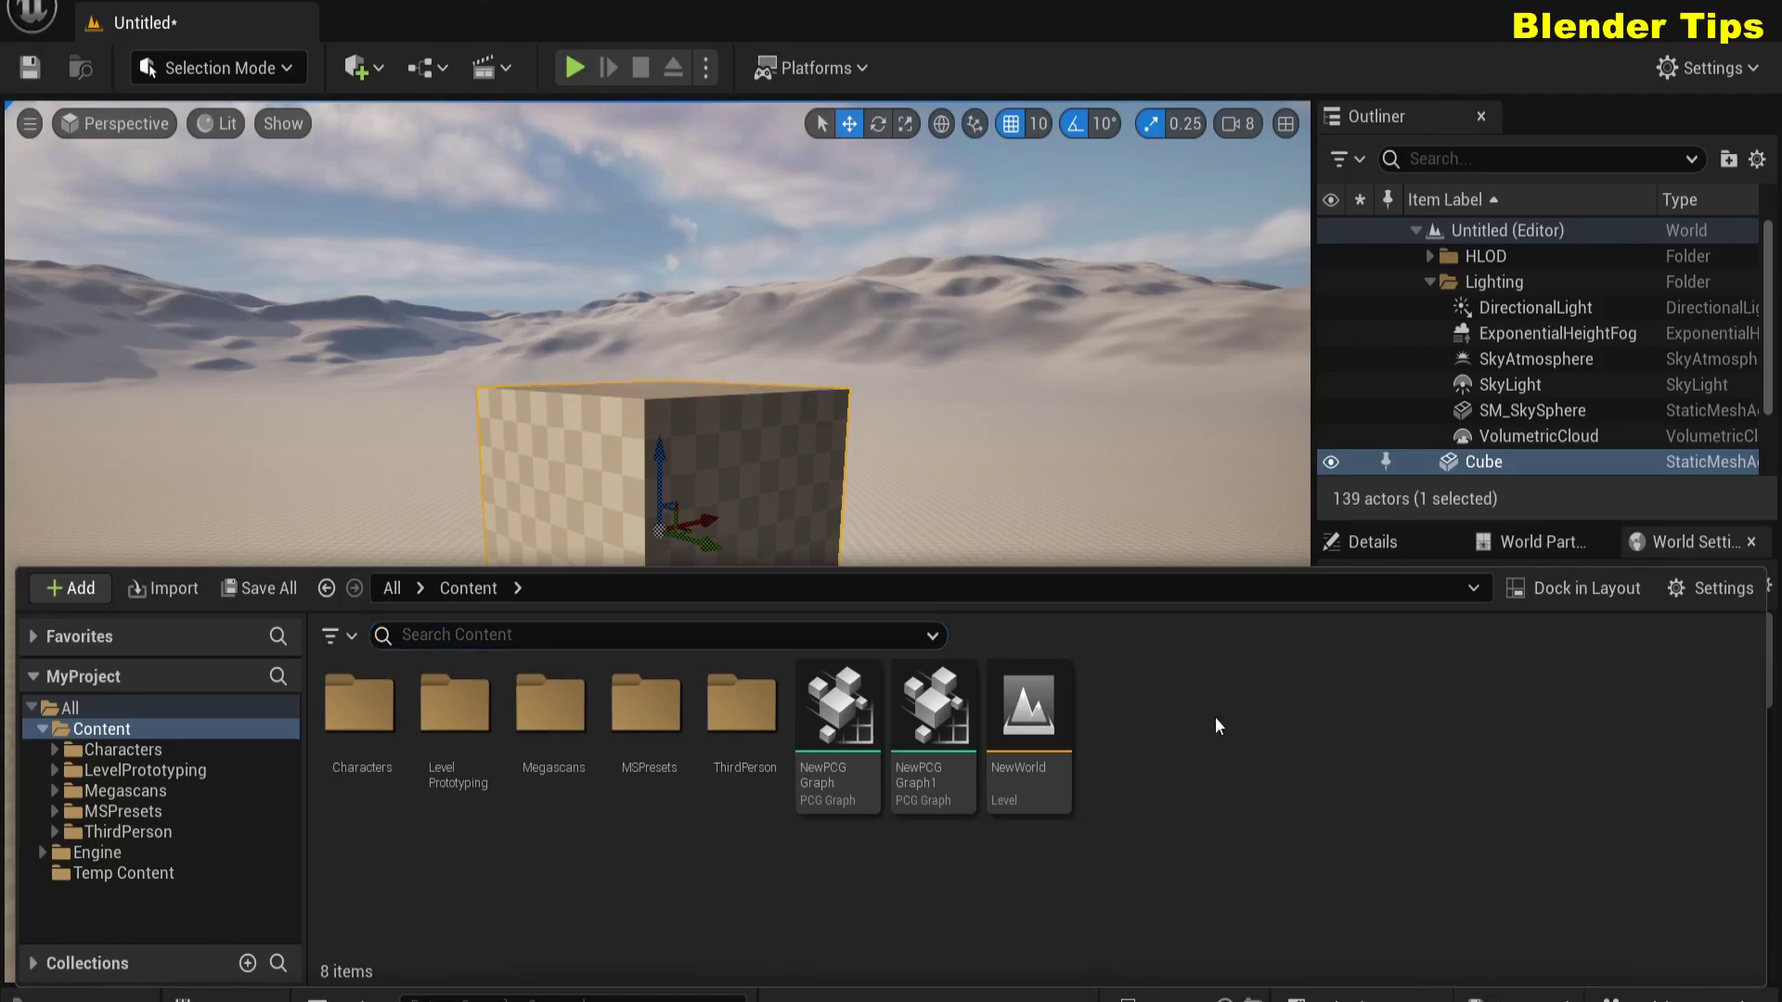
right_click(1216, 717)
left_click(1272, 557)
key("Return")
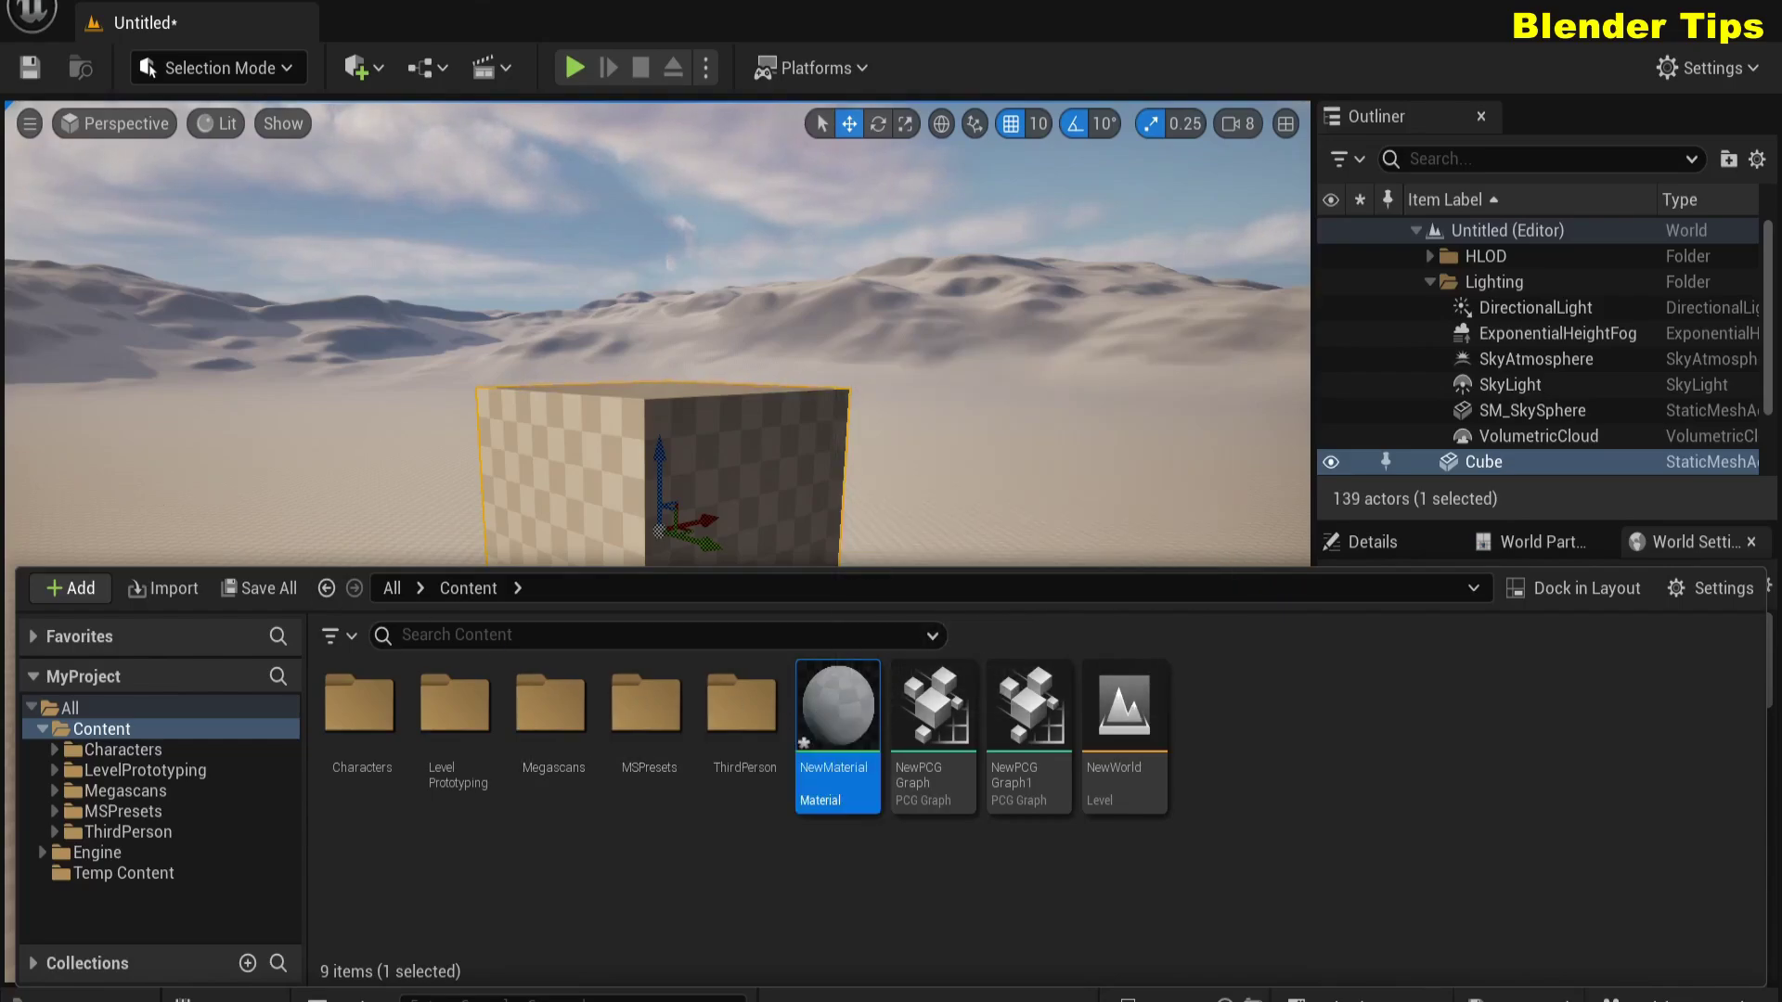
left_click_drag(391, 527, 1328, 720)
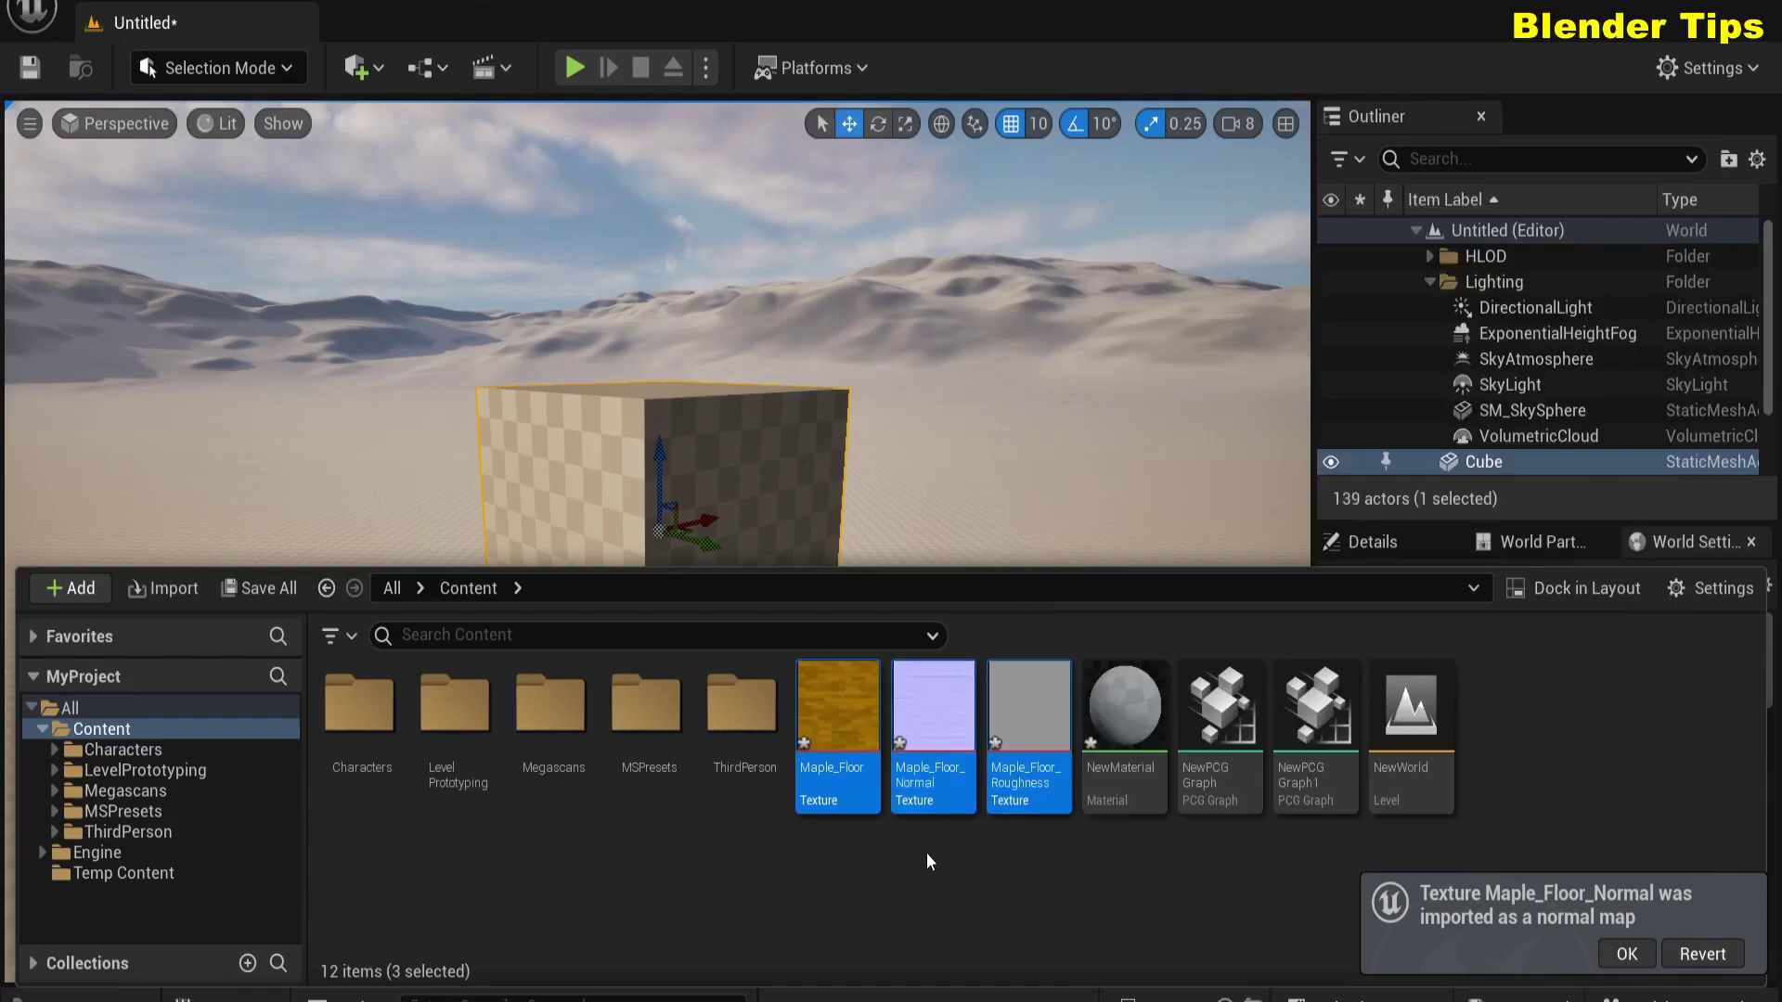
double_click(1123, 714)
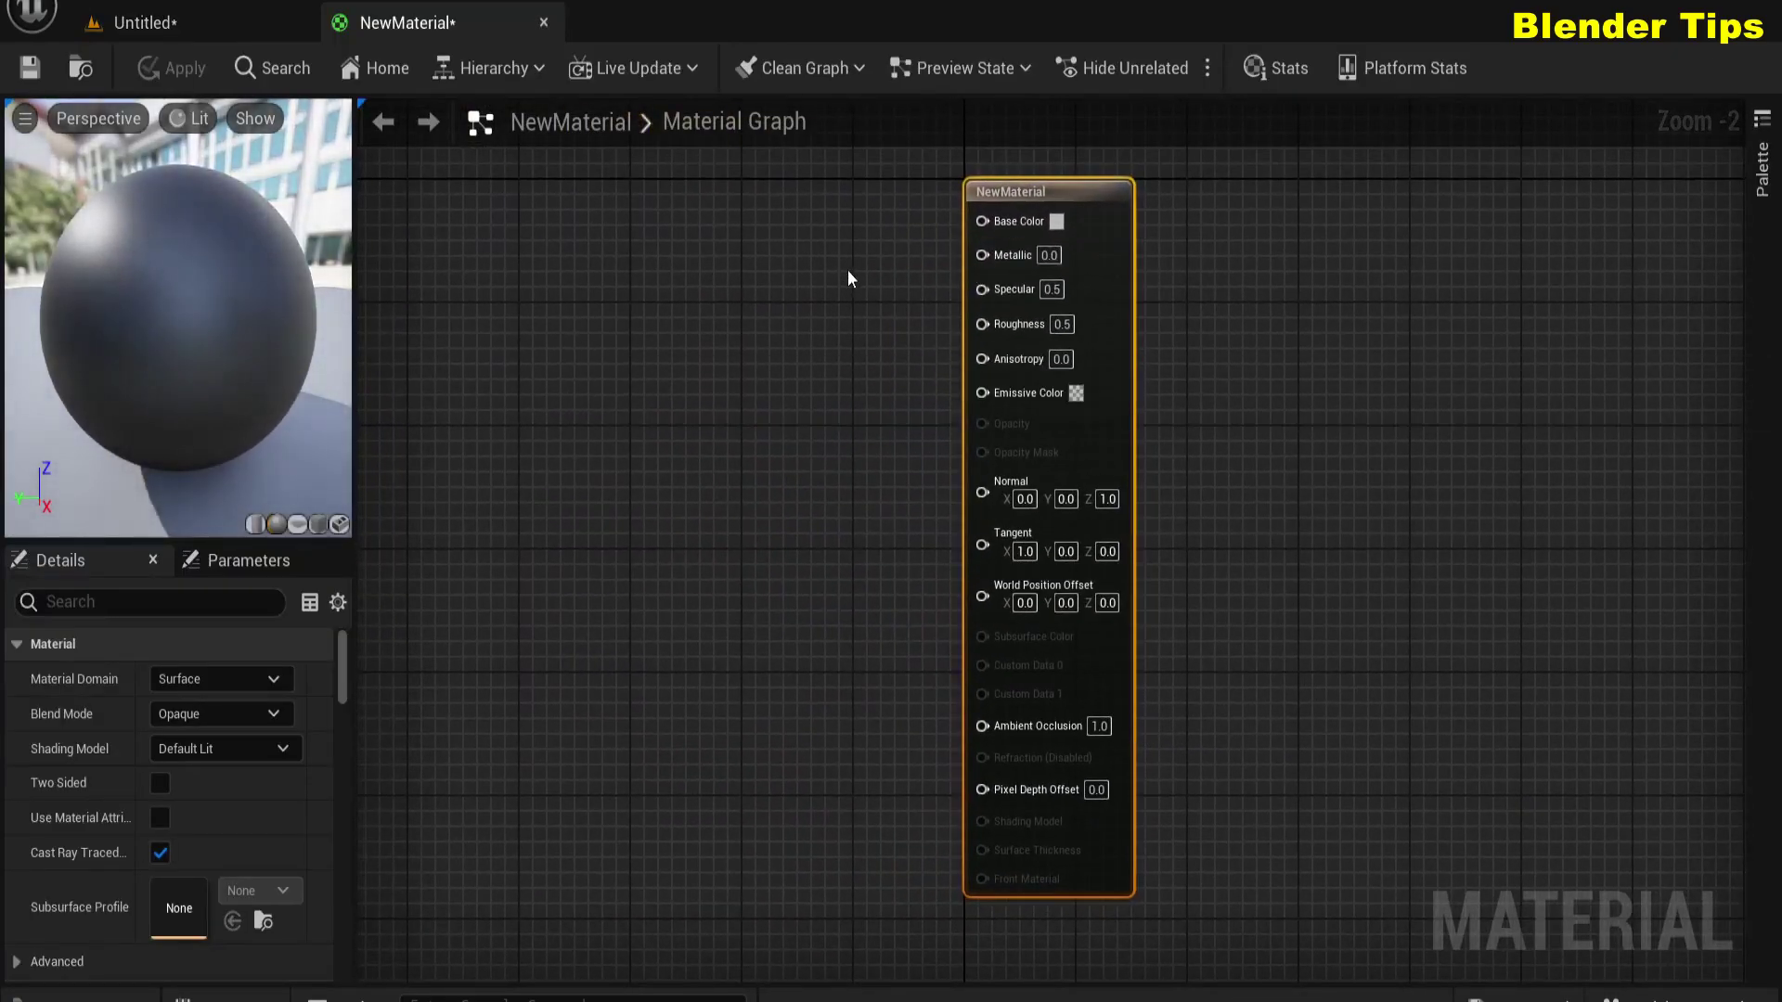
Step: Drag Maple_Floor, Maple_Floor_Normal and Maple_Floor_Roughness from the Content Drawer into the graph
left_click(56, 995)
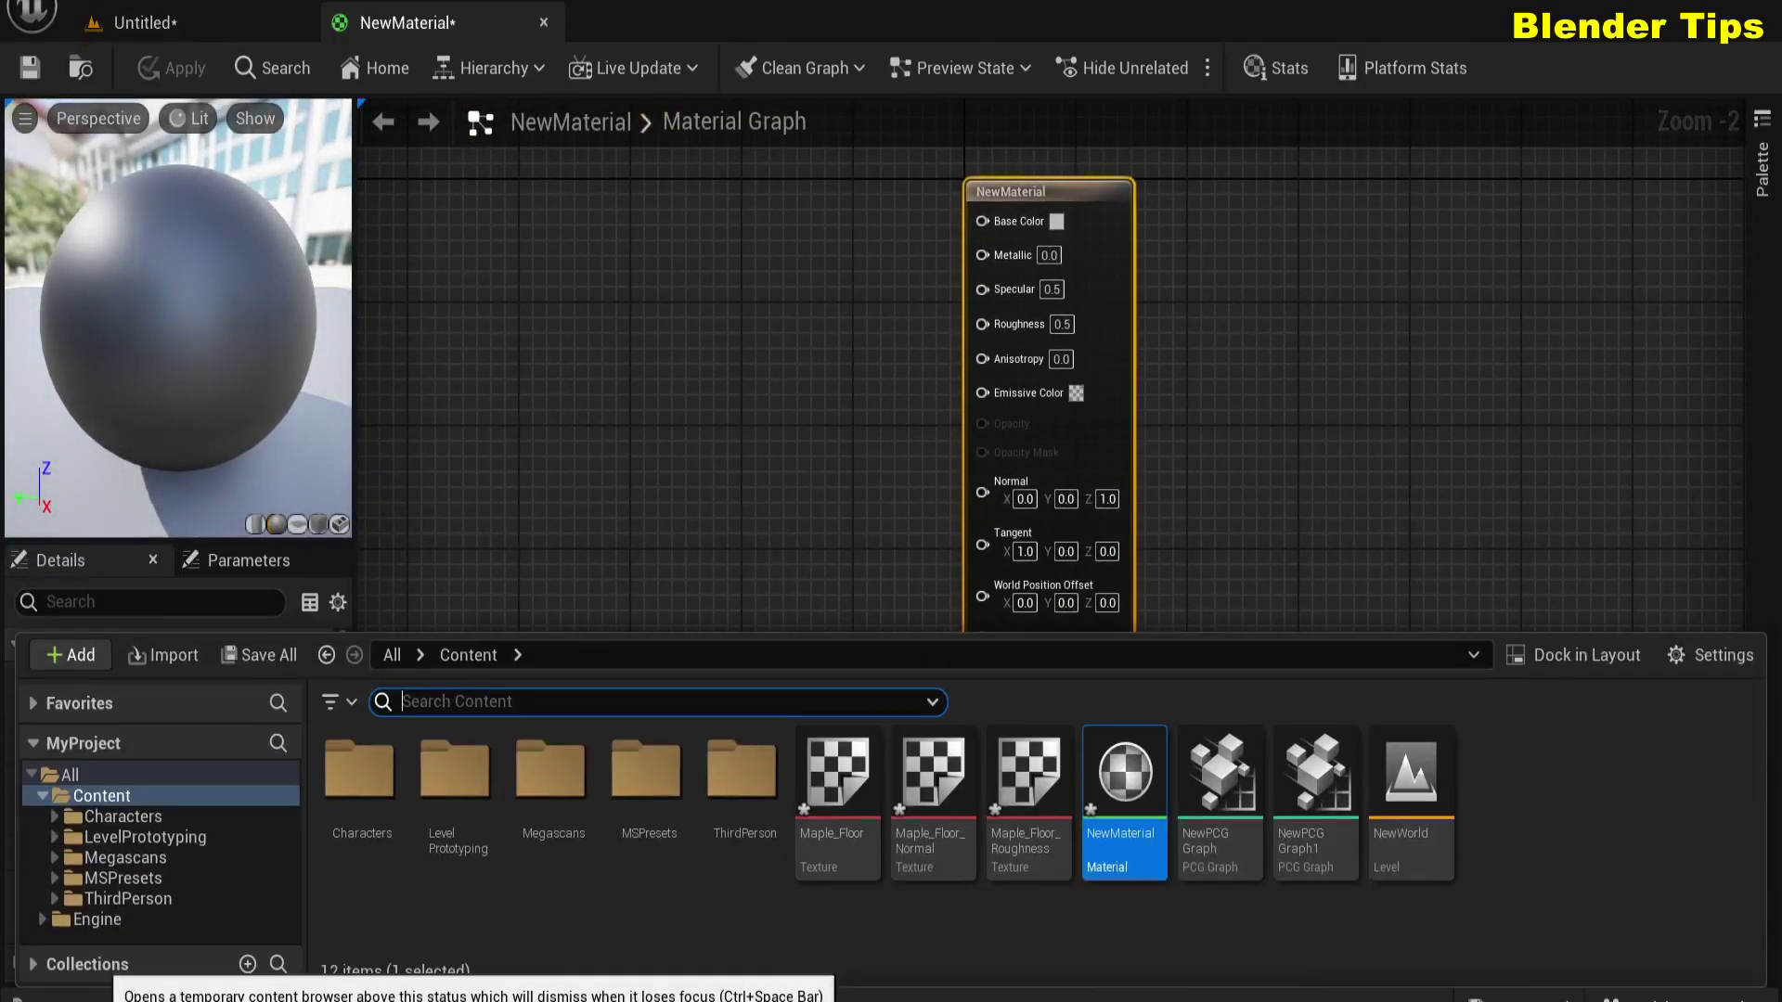
left_click(832, 788)
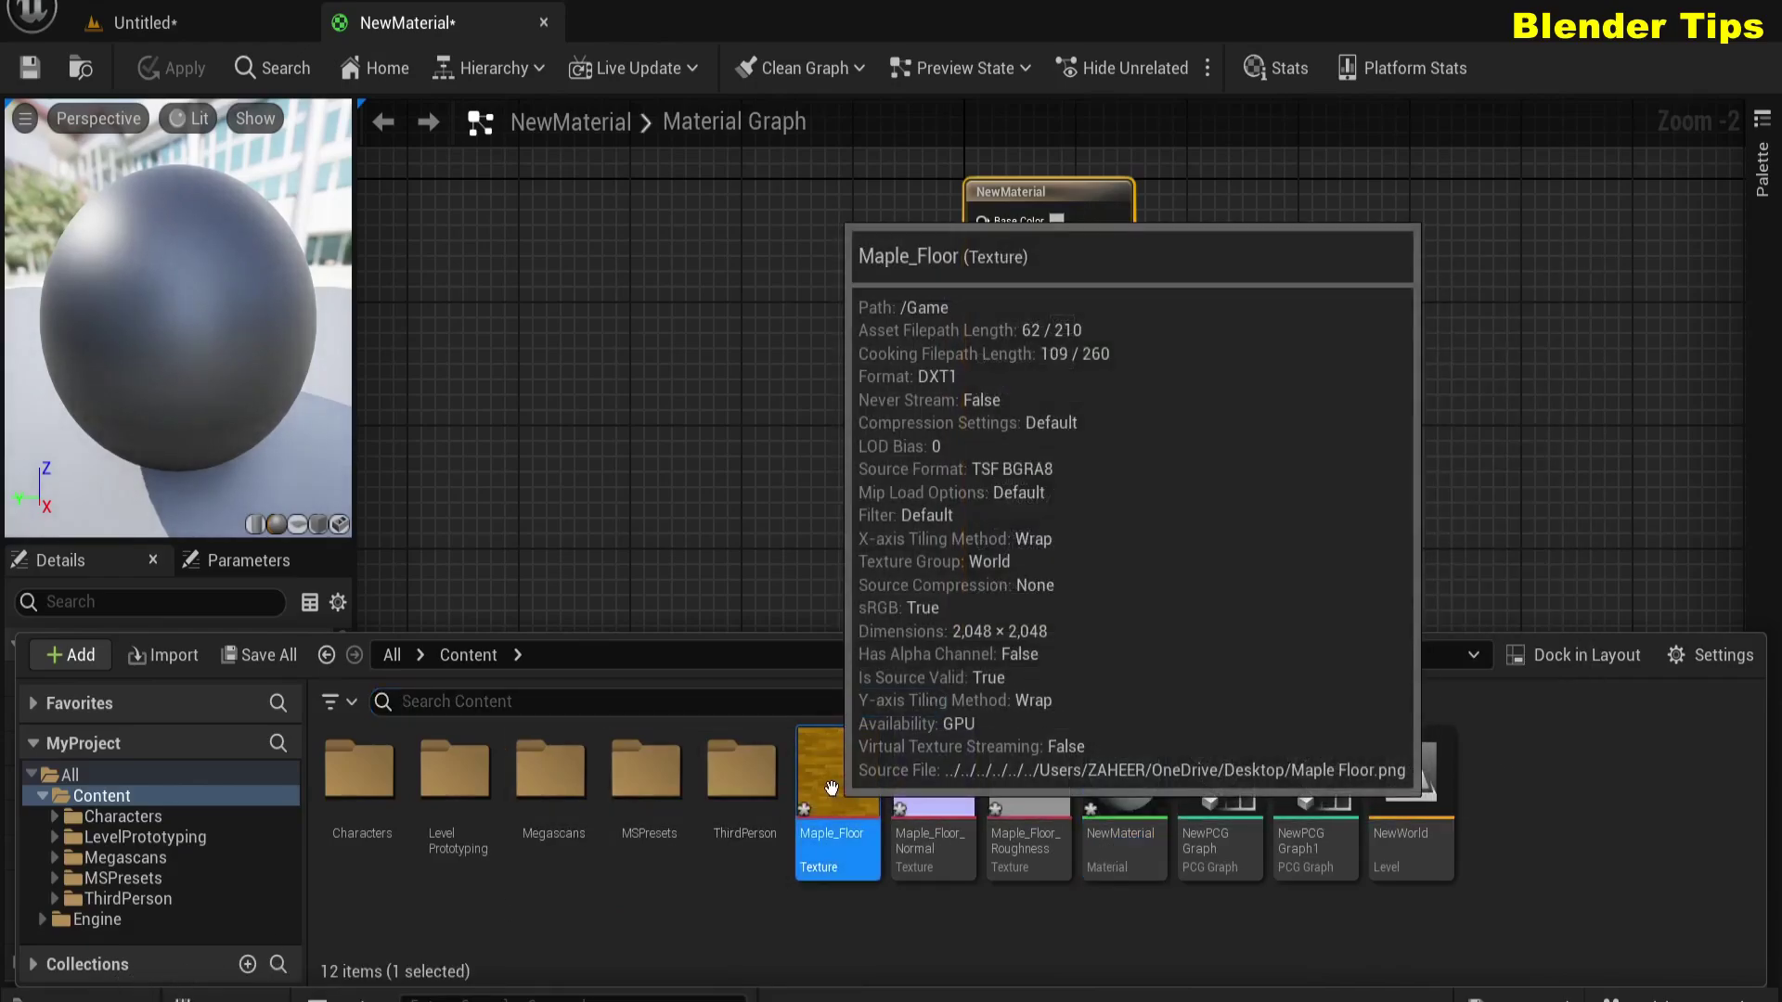
left_click(933, 785, "ctrl")
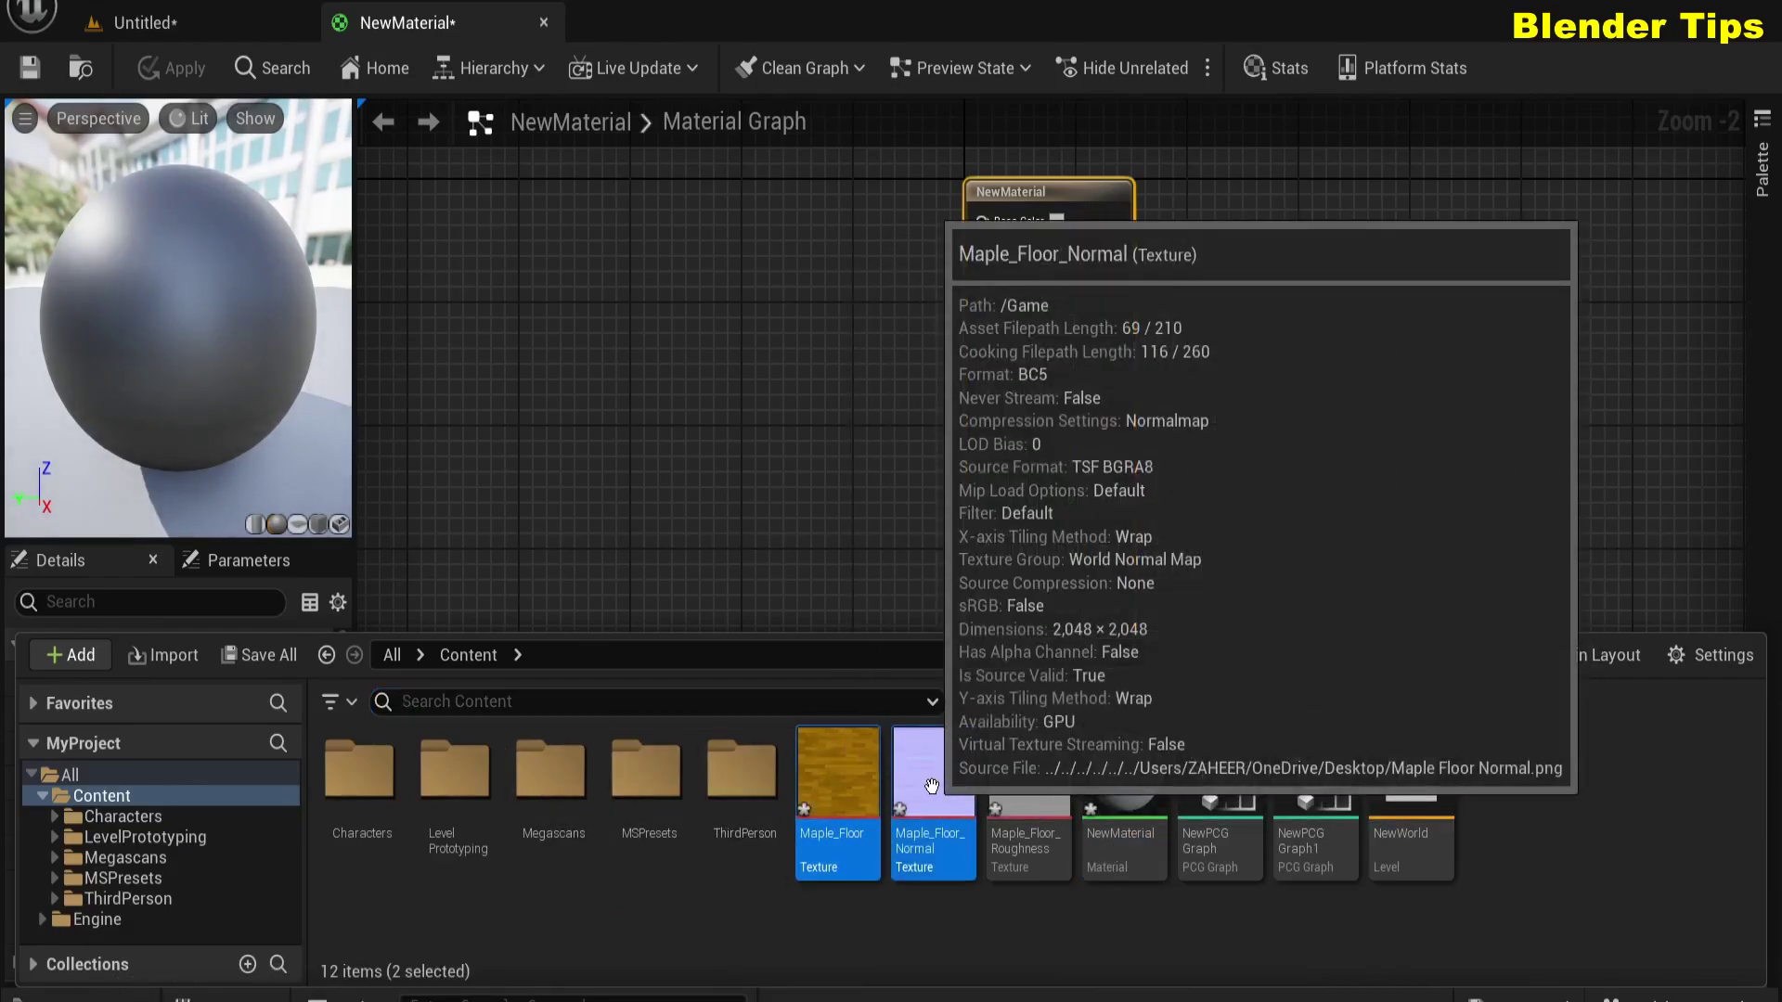
left_click(1028, 784, "ctrl")
left_click_drag(870, 783, 606, 219)
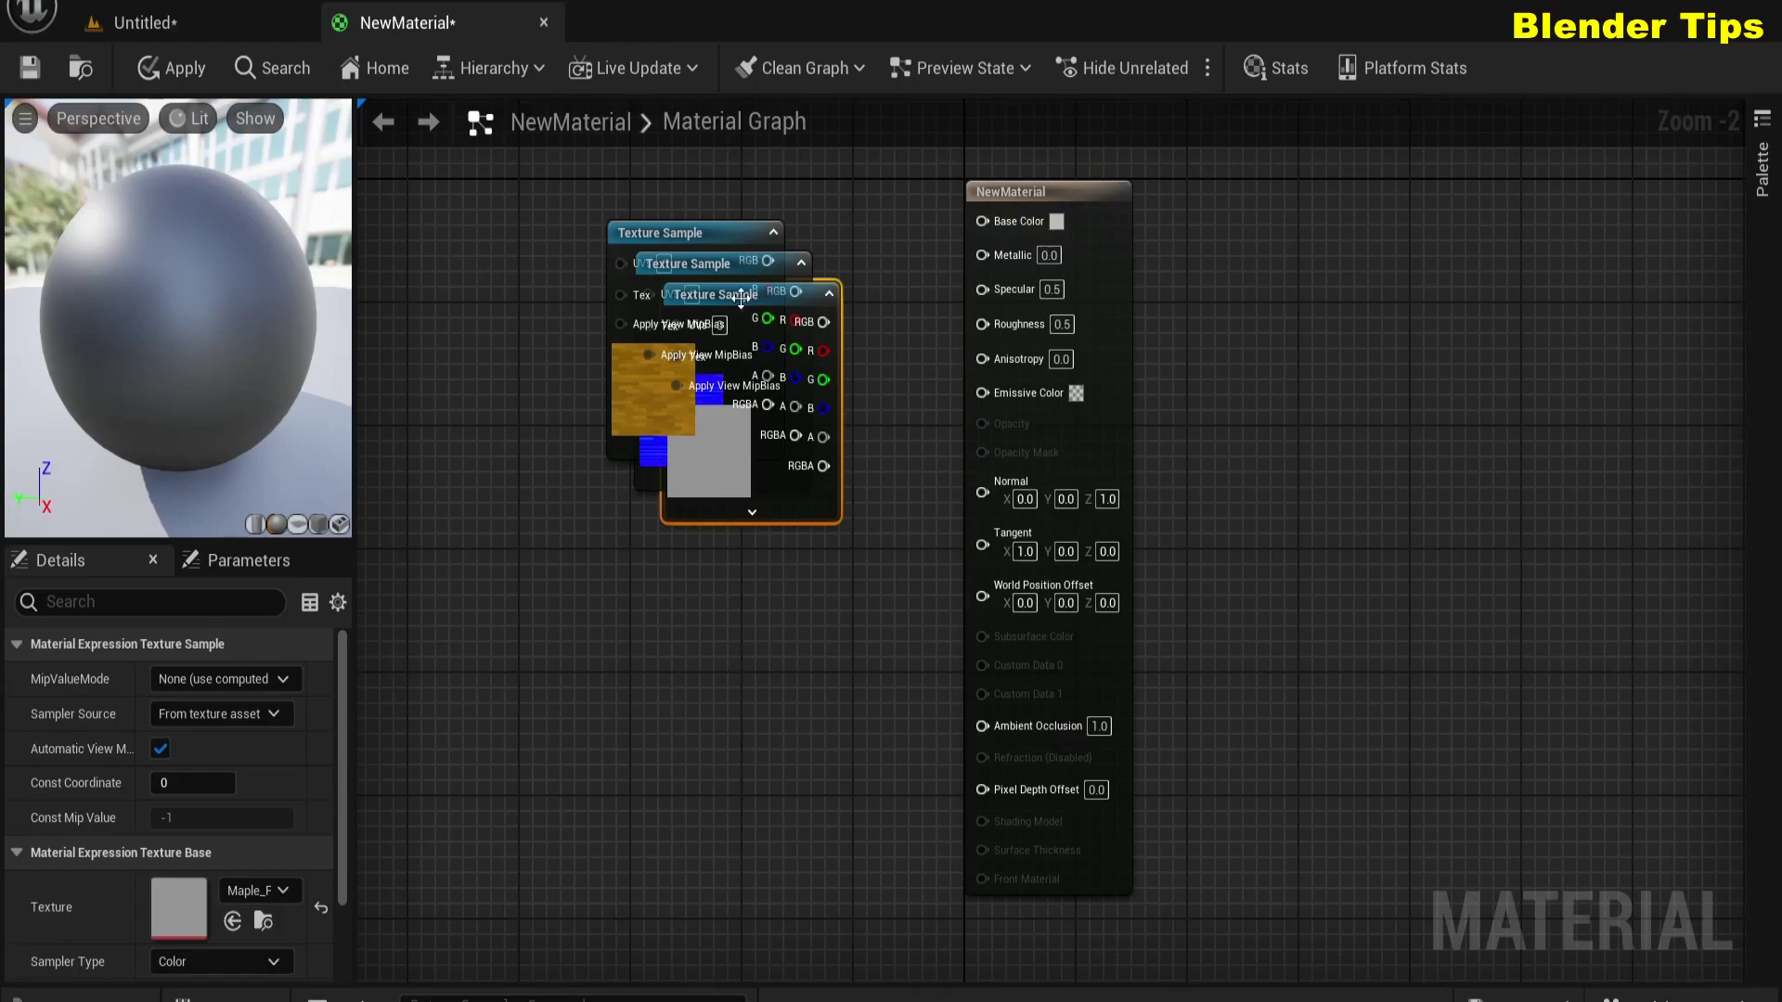
Step: Stack the texture nodes in a column: wood on top, roughness below, normal map at the bottom
left_click(778, 306)
left_click_drag(778, 306, 759, 636)
left_click(776, 480)
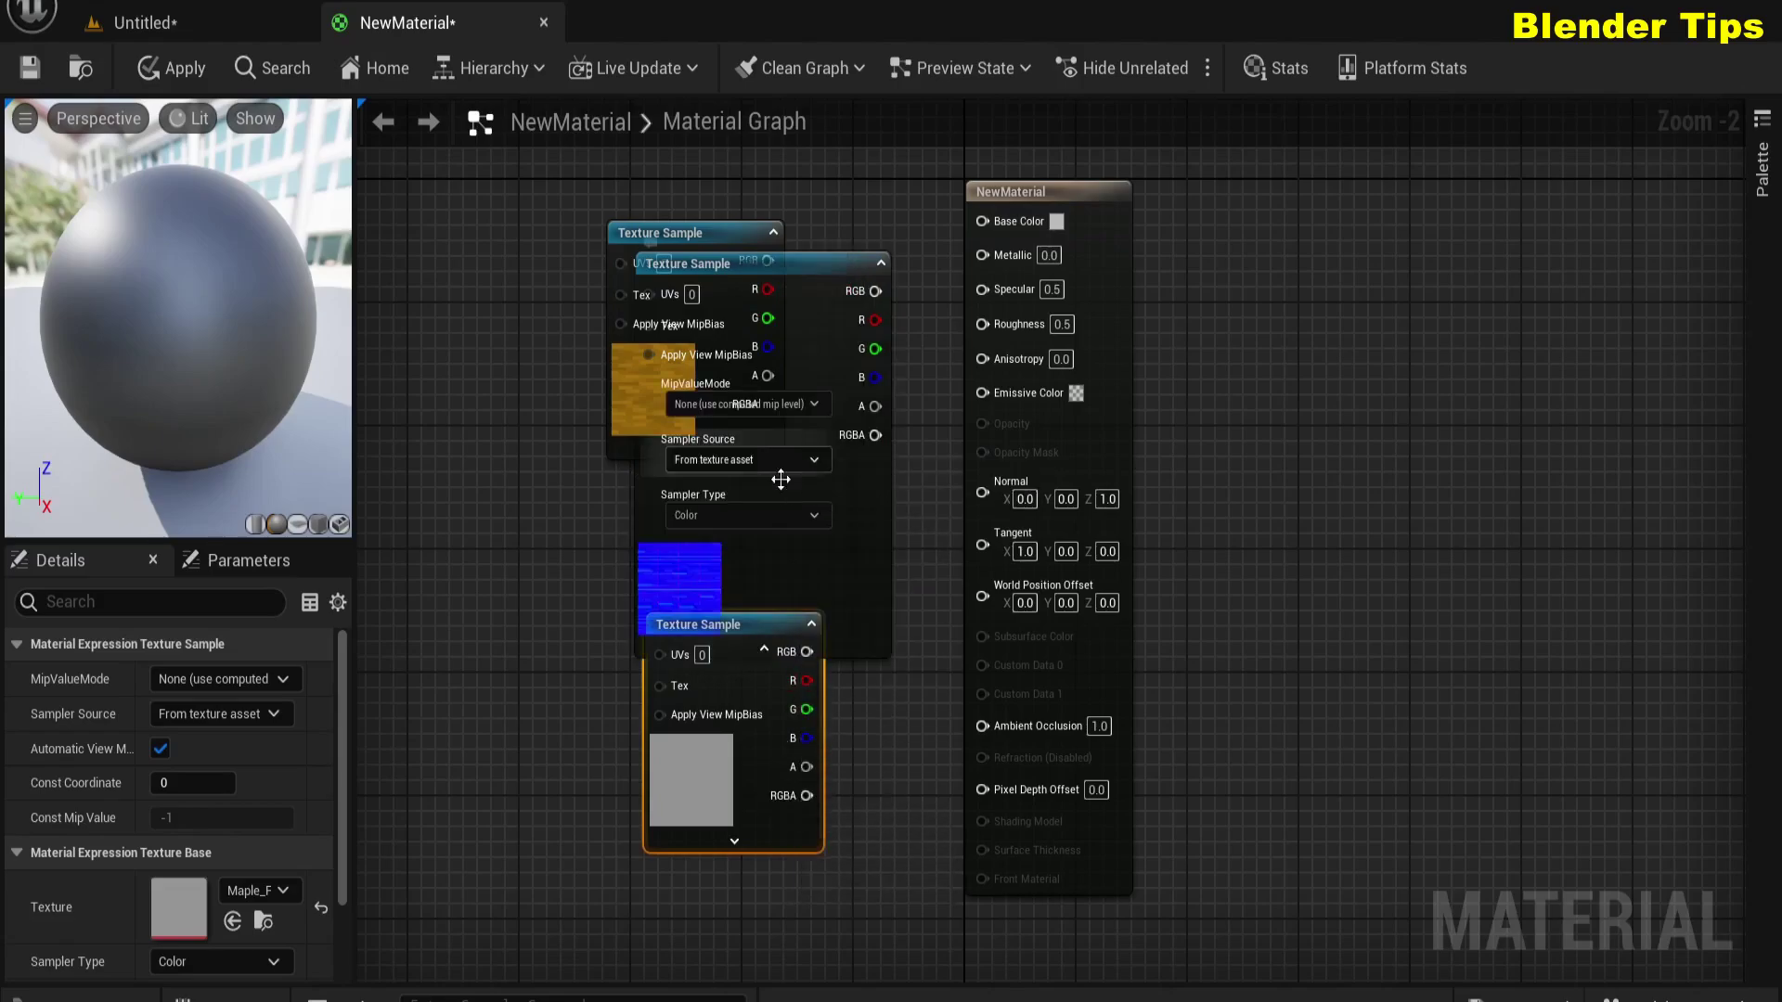
left_click_drag(807, 284, 559, 465)
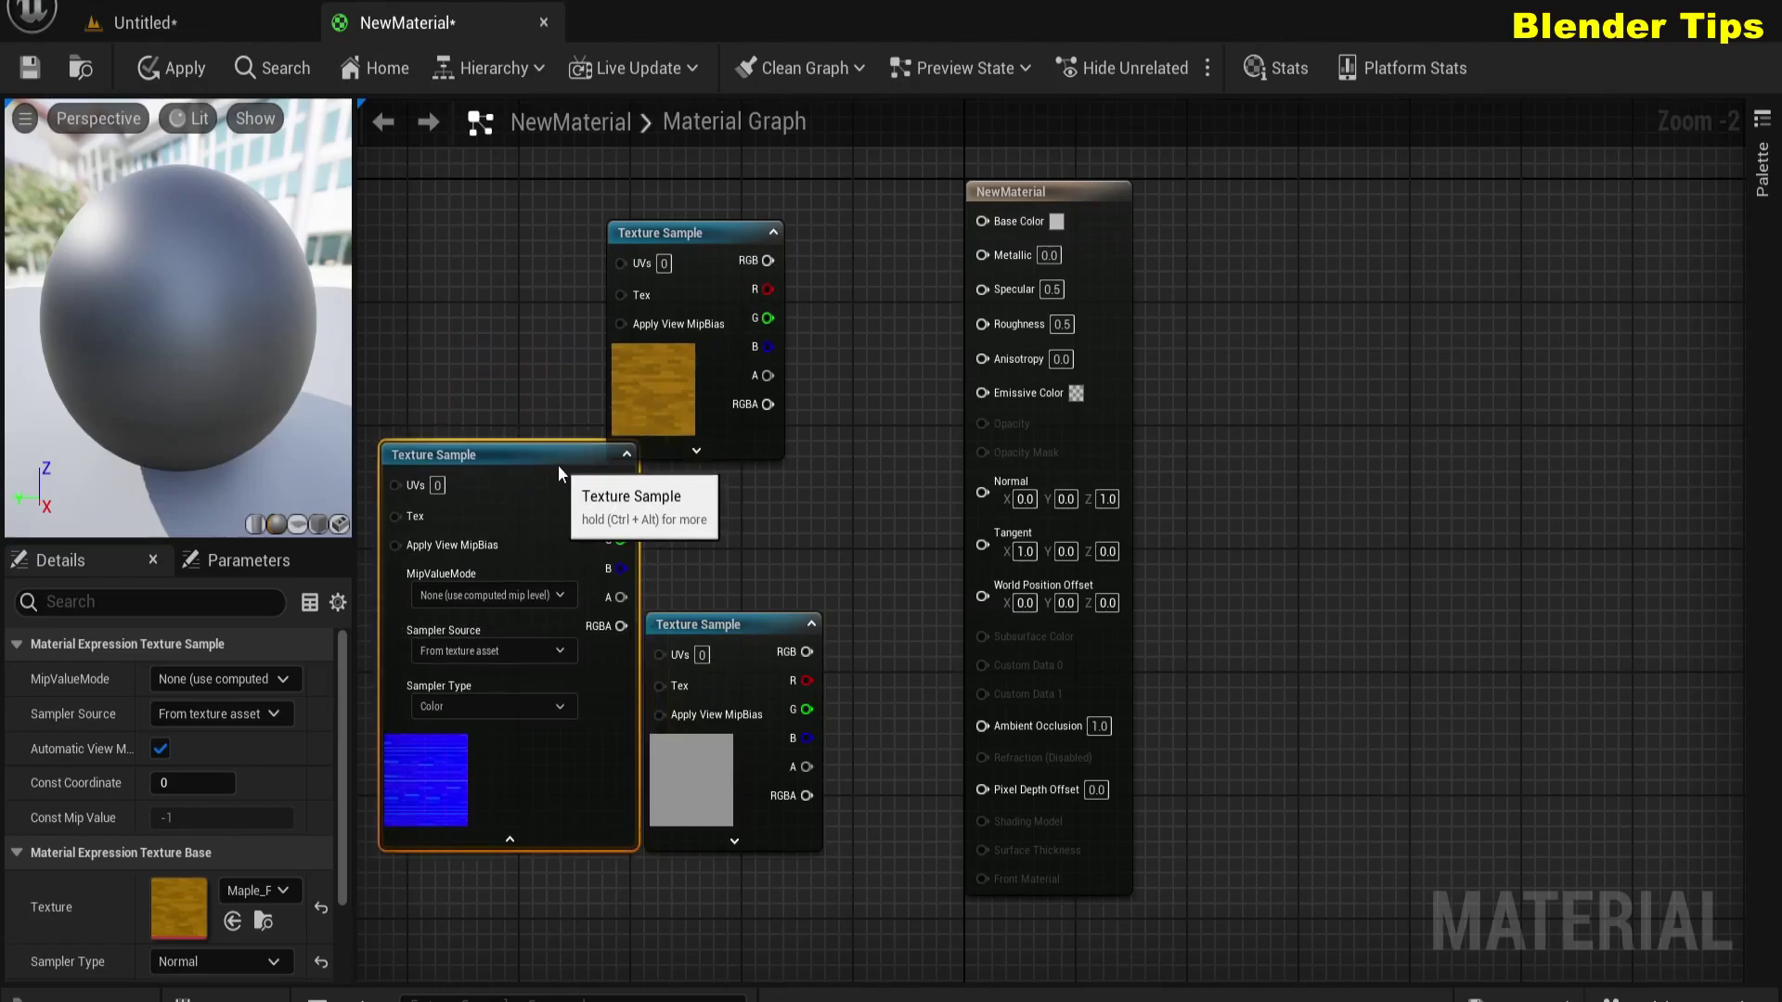
left_click(513, 839)
left_click_drag(716, 260, 725, 205)
left_click_drag(759, 615, 744, 477)
left_click_drag(506, 454, 750, 725)
scroll(1077, 413, "up", 1)
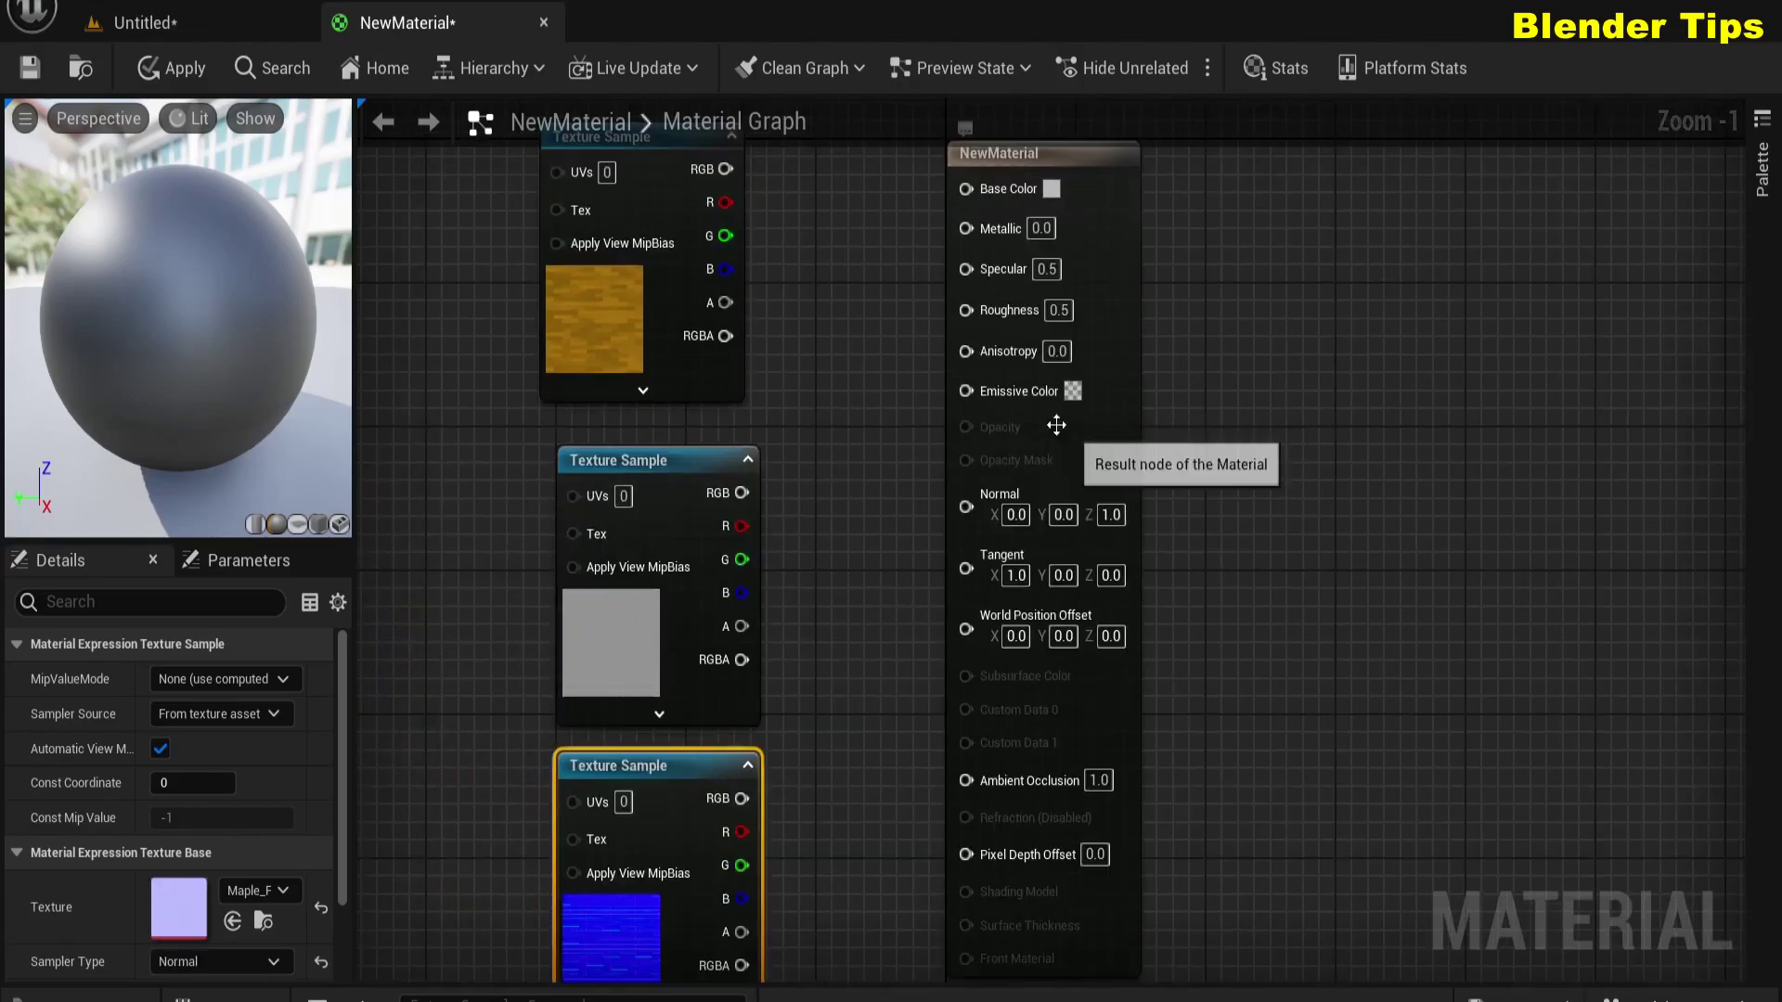
scroll(855, 356, "down", 2)
Step: Connect the textures to Base Color, Roughness and Normal, then apply the material
left_click_drag(757, 210, 939, 223)
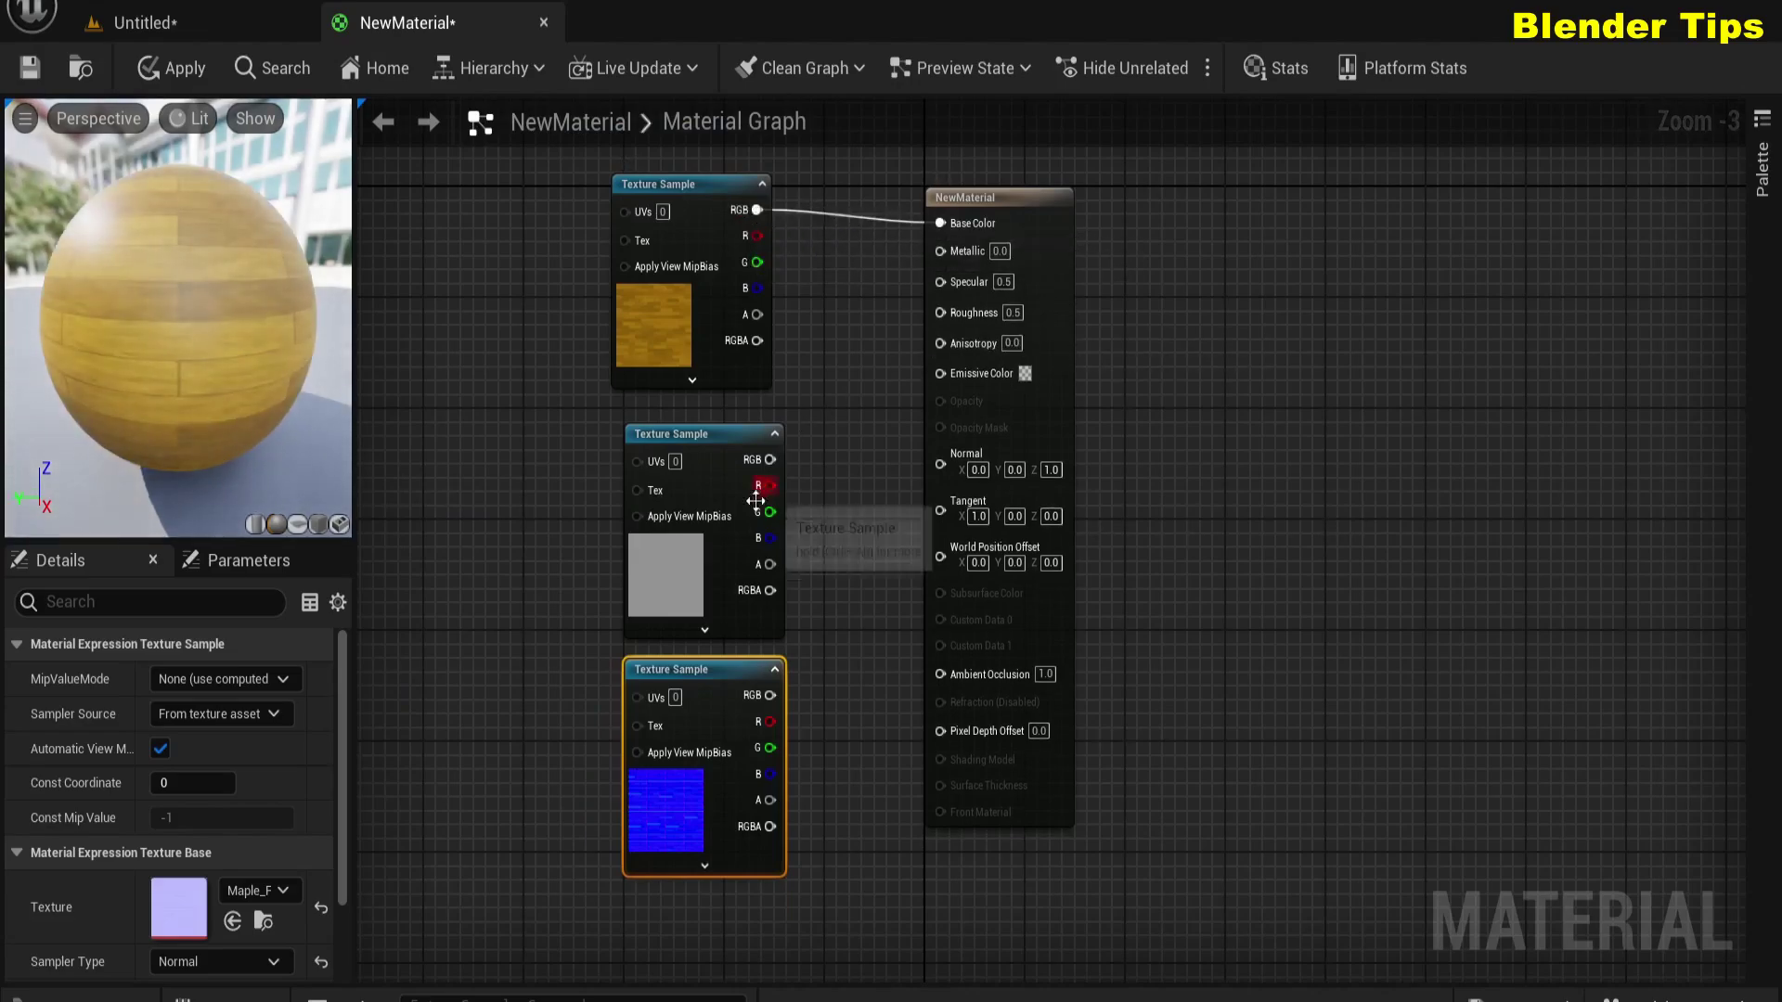
left_click_drag(771, 460, 937, 313)
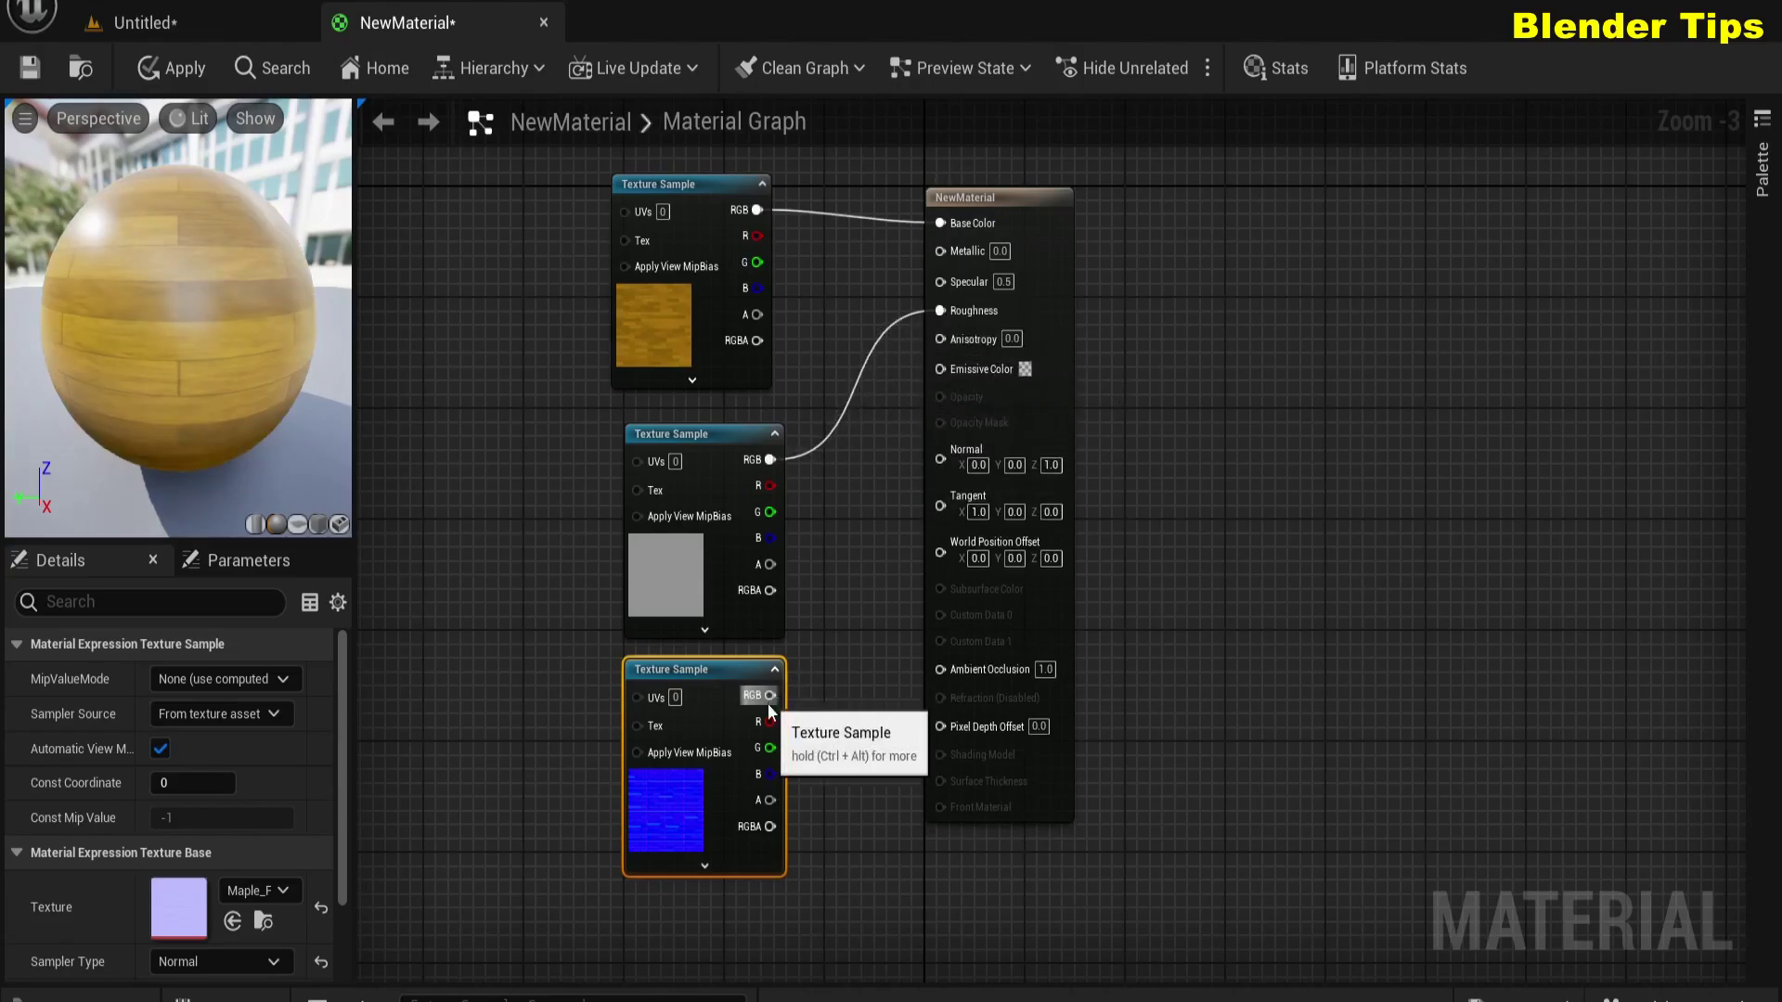
left_click_drag(772, 697, 939, 451)
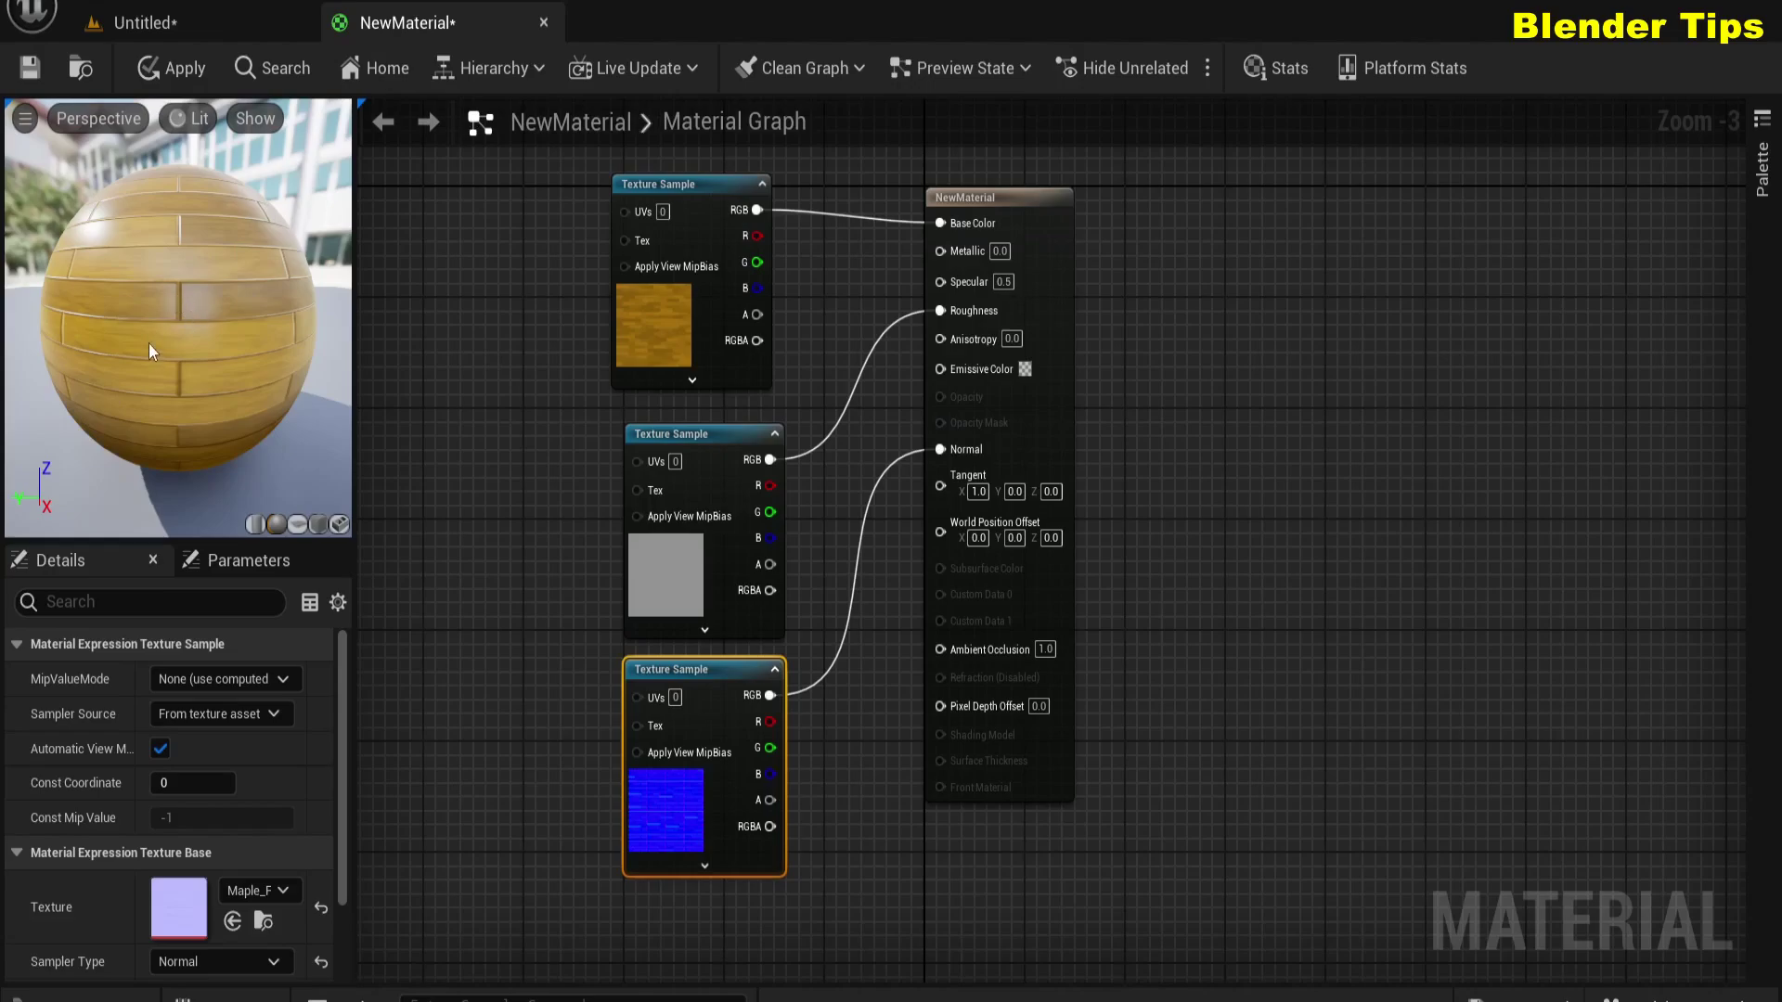
left_click(176, 75)
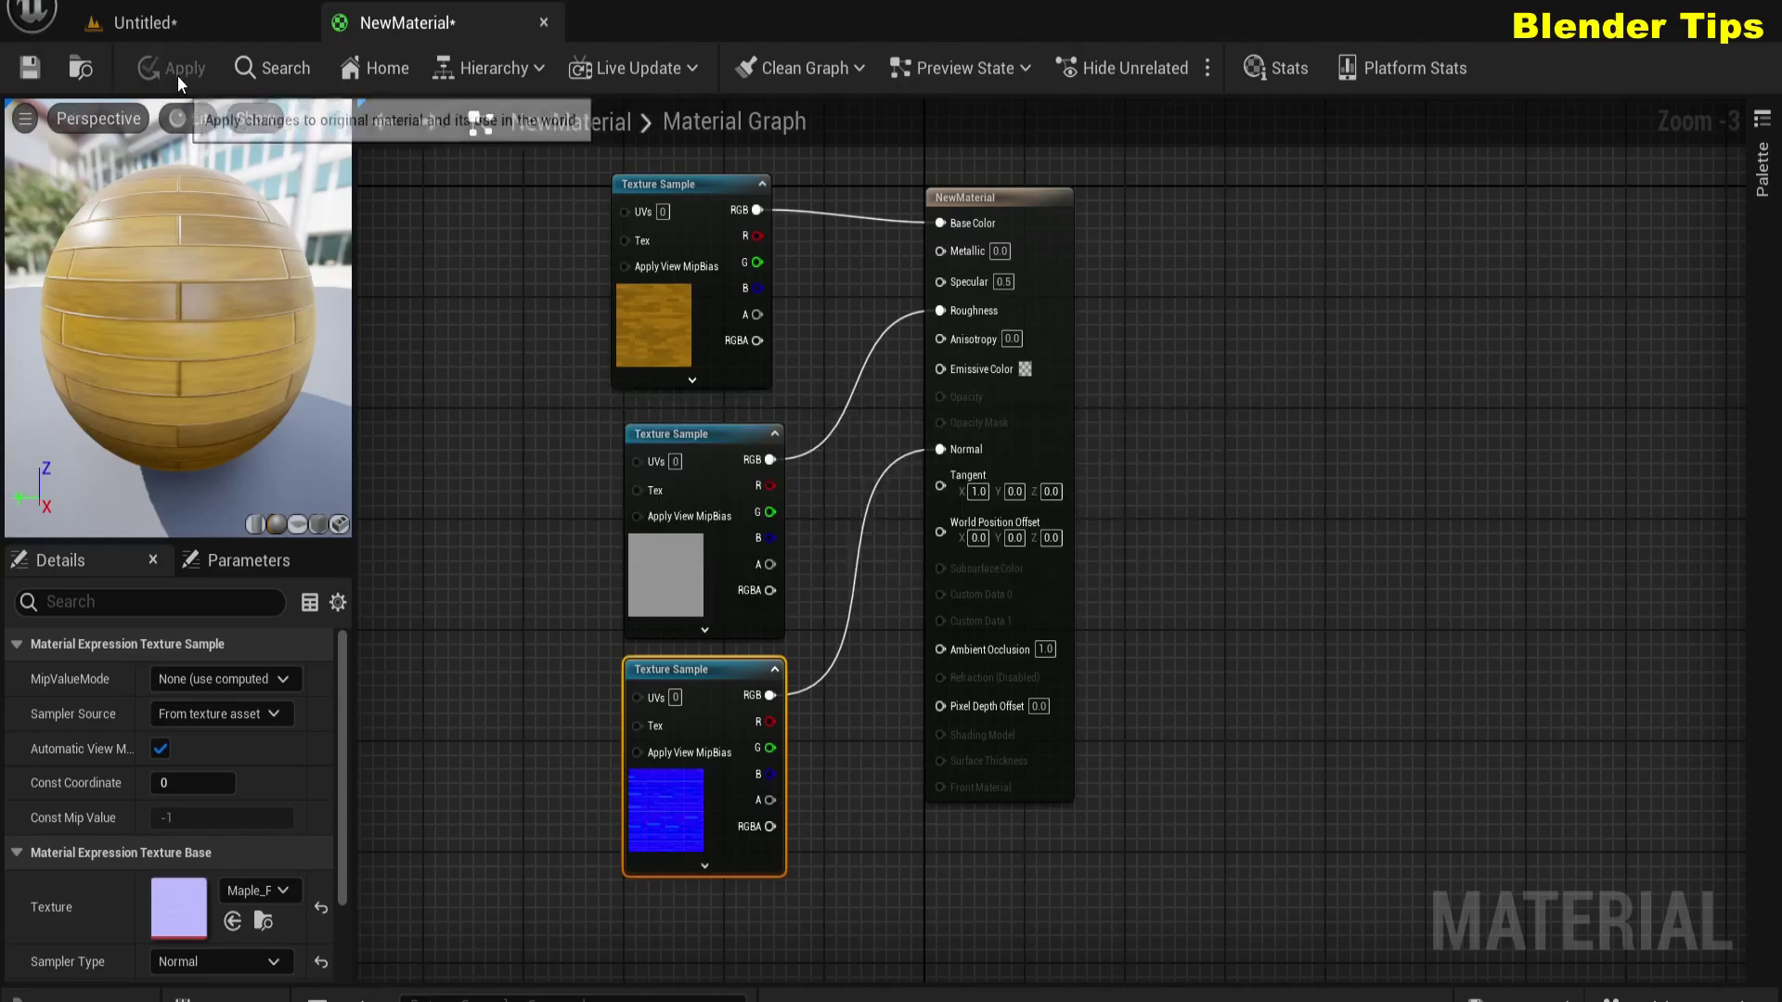
Step: Save NewMaterial, then enable Flip Green Channel on the Maple_Floor_Normal texture and save it
left_click(40, 69)
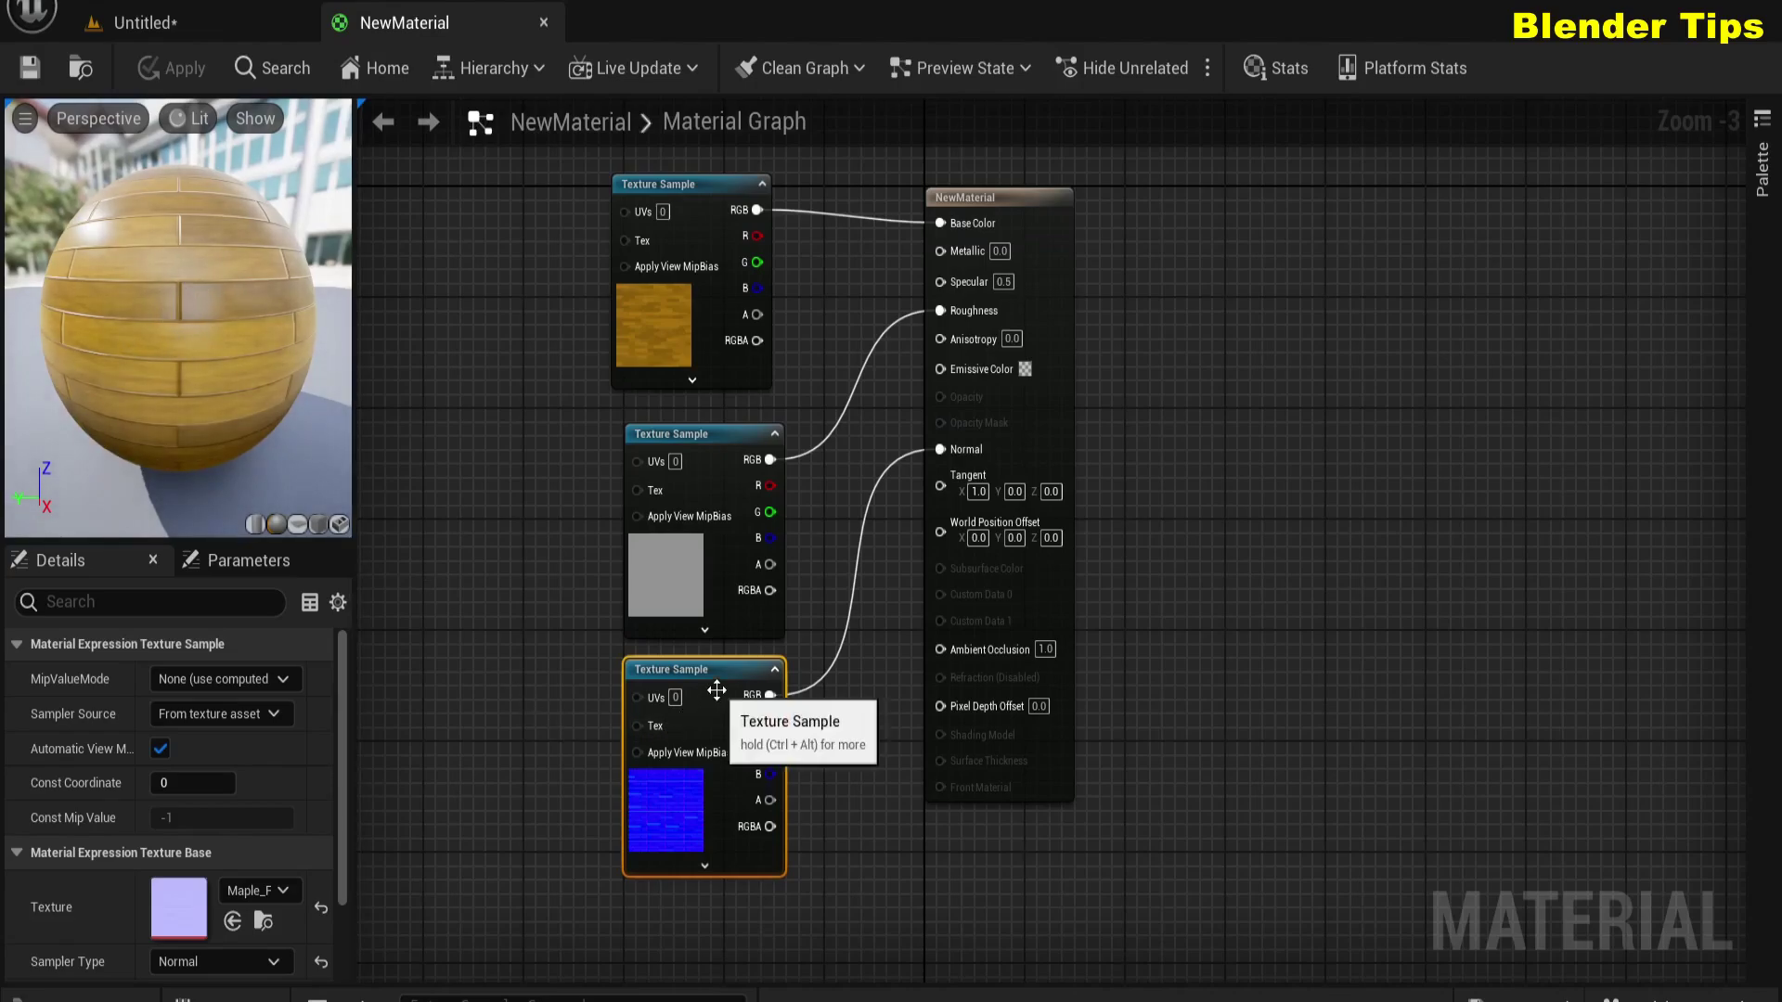
key("ctrl+space")
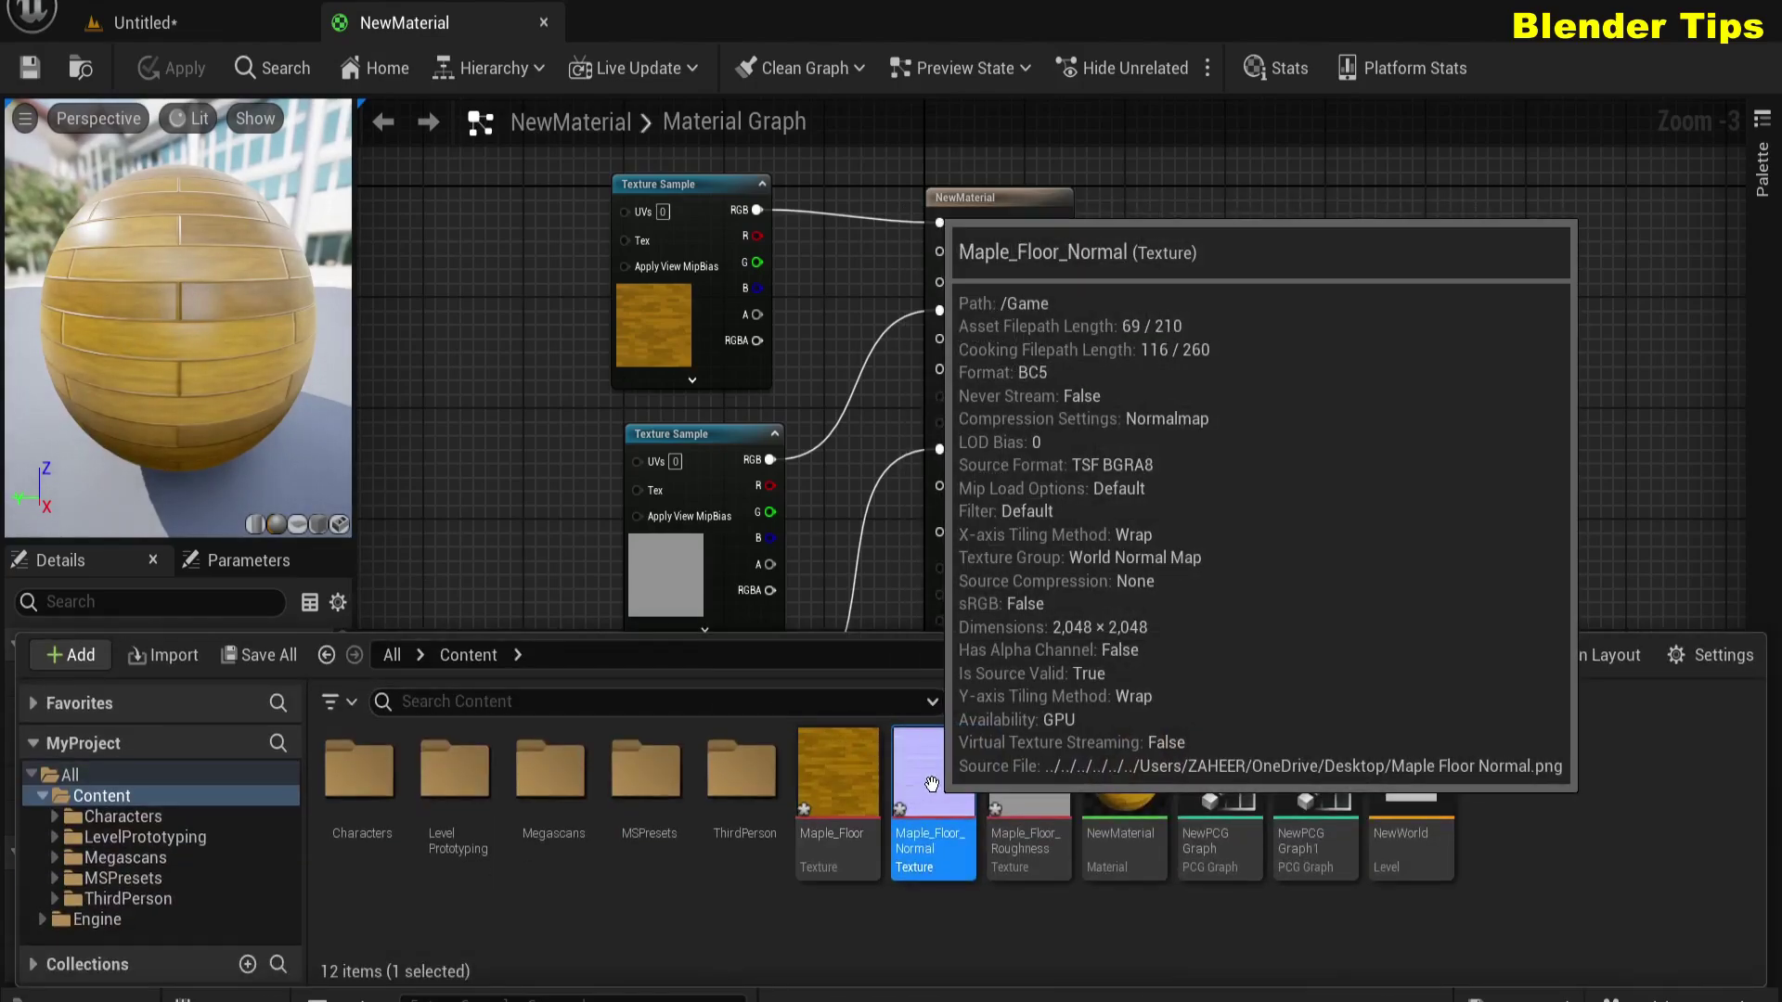
double_click(934, 782)
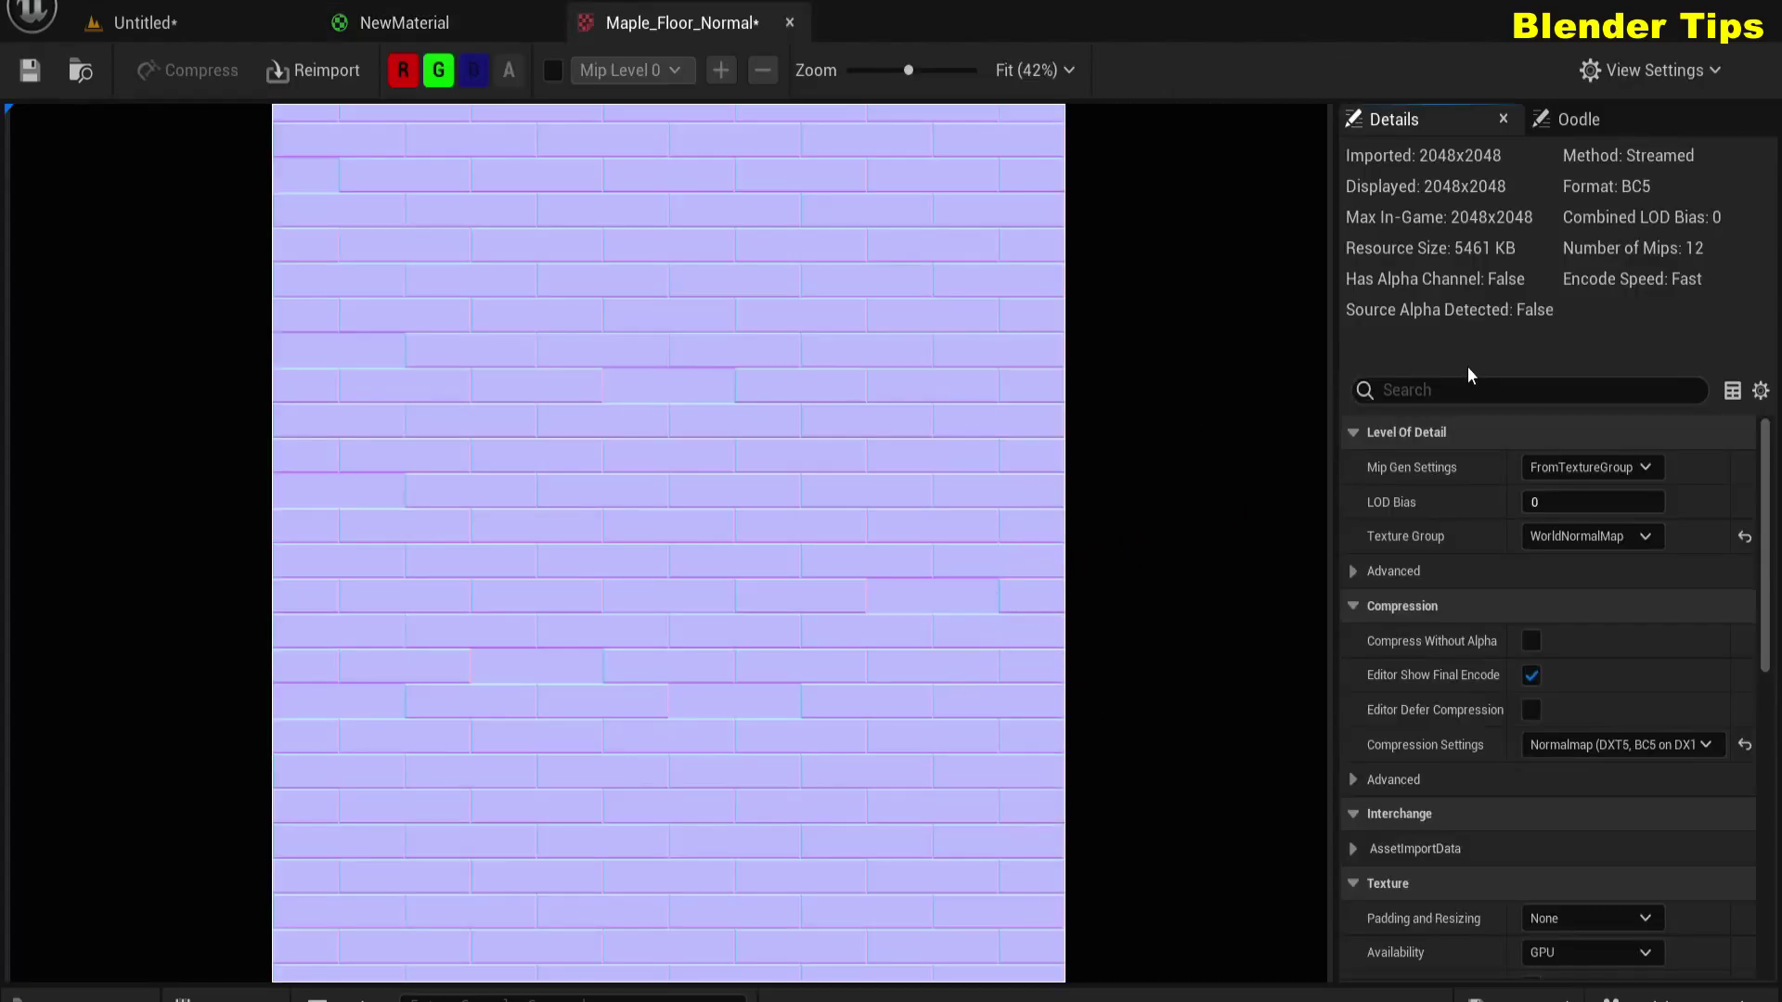
type("gree")
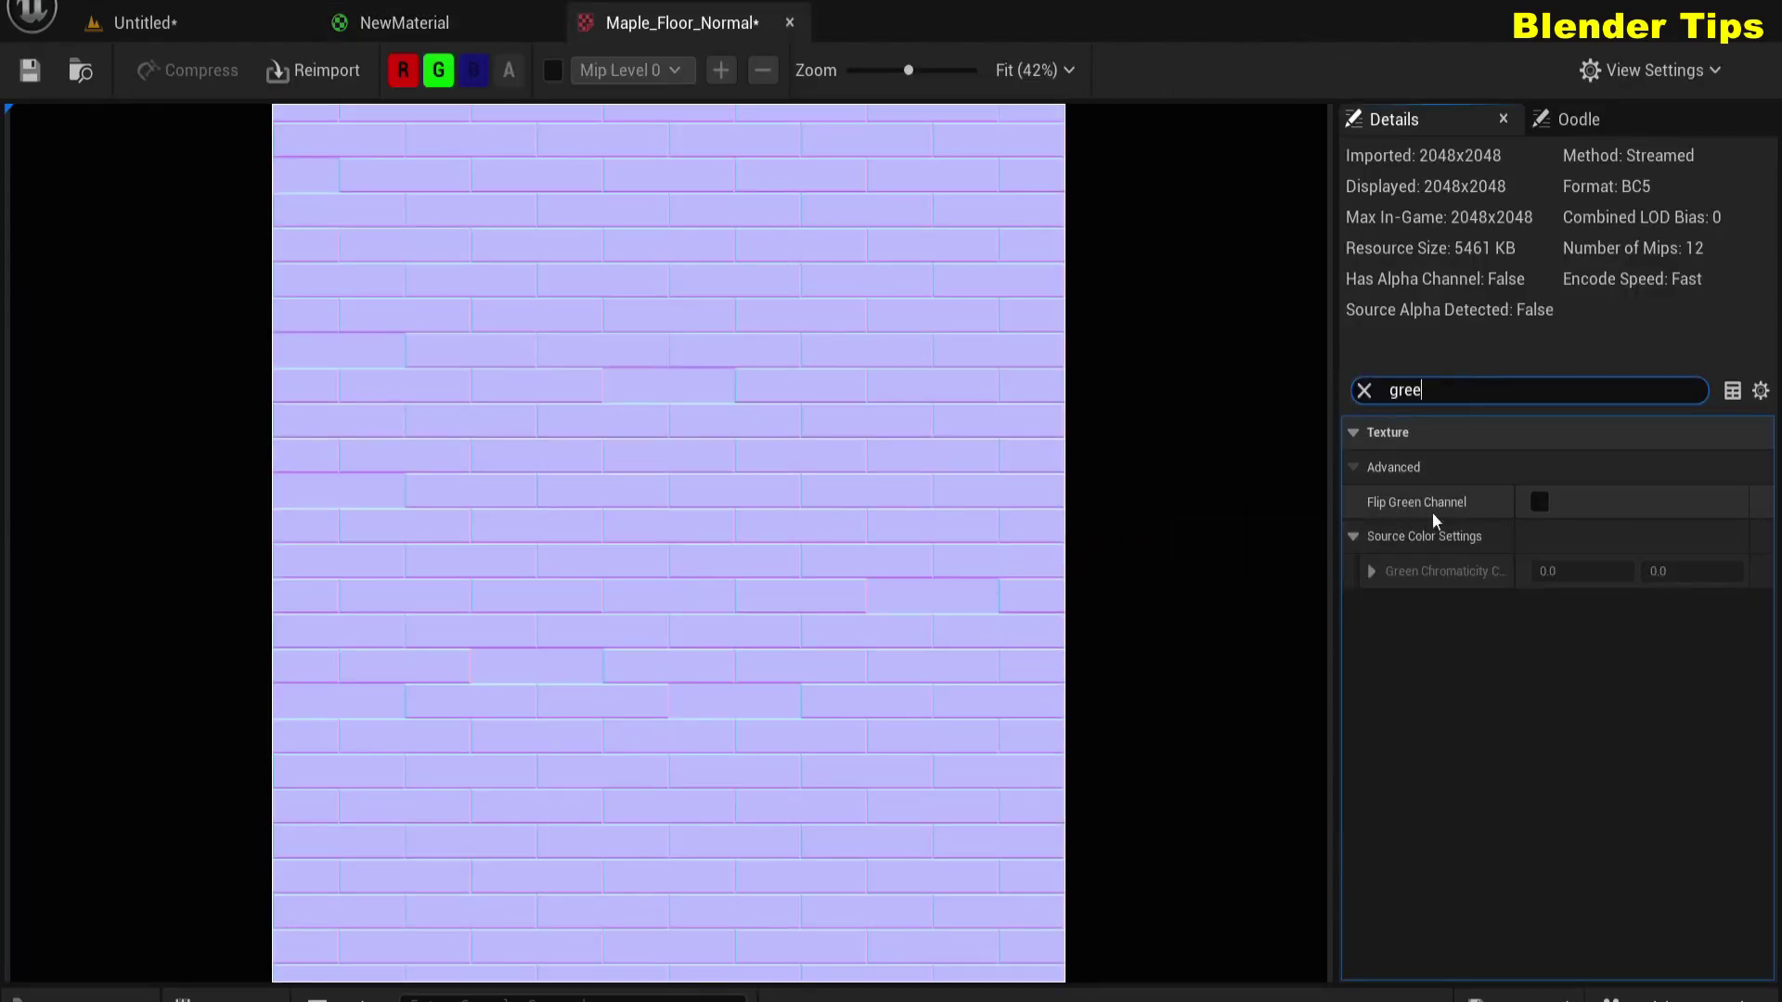
left_click(1539, 503)
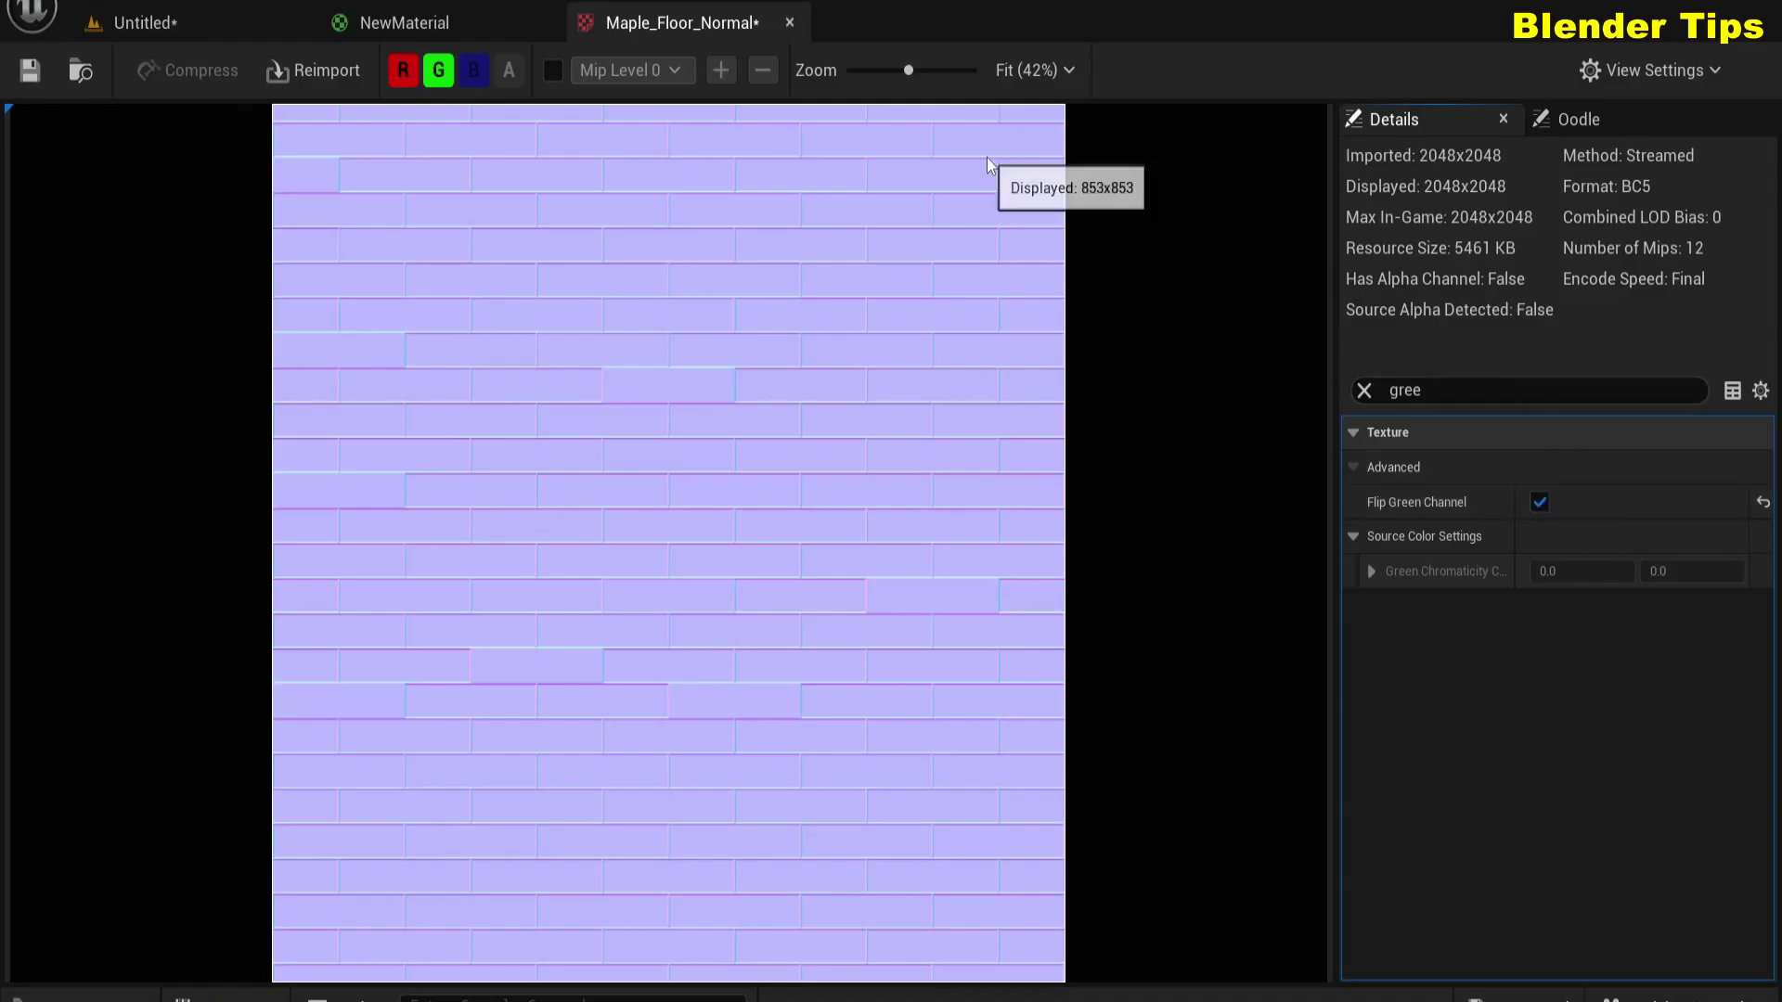
left_click(35, 73)
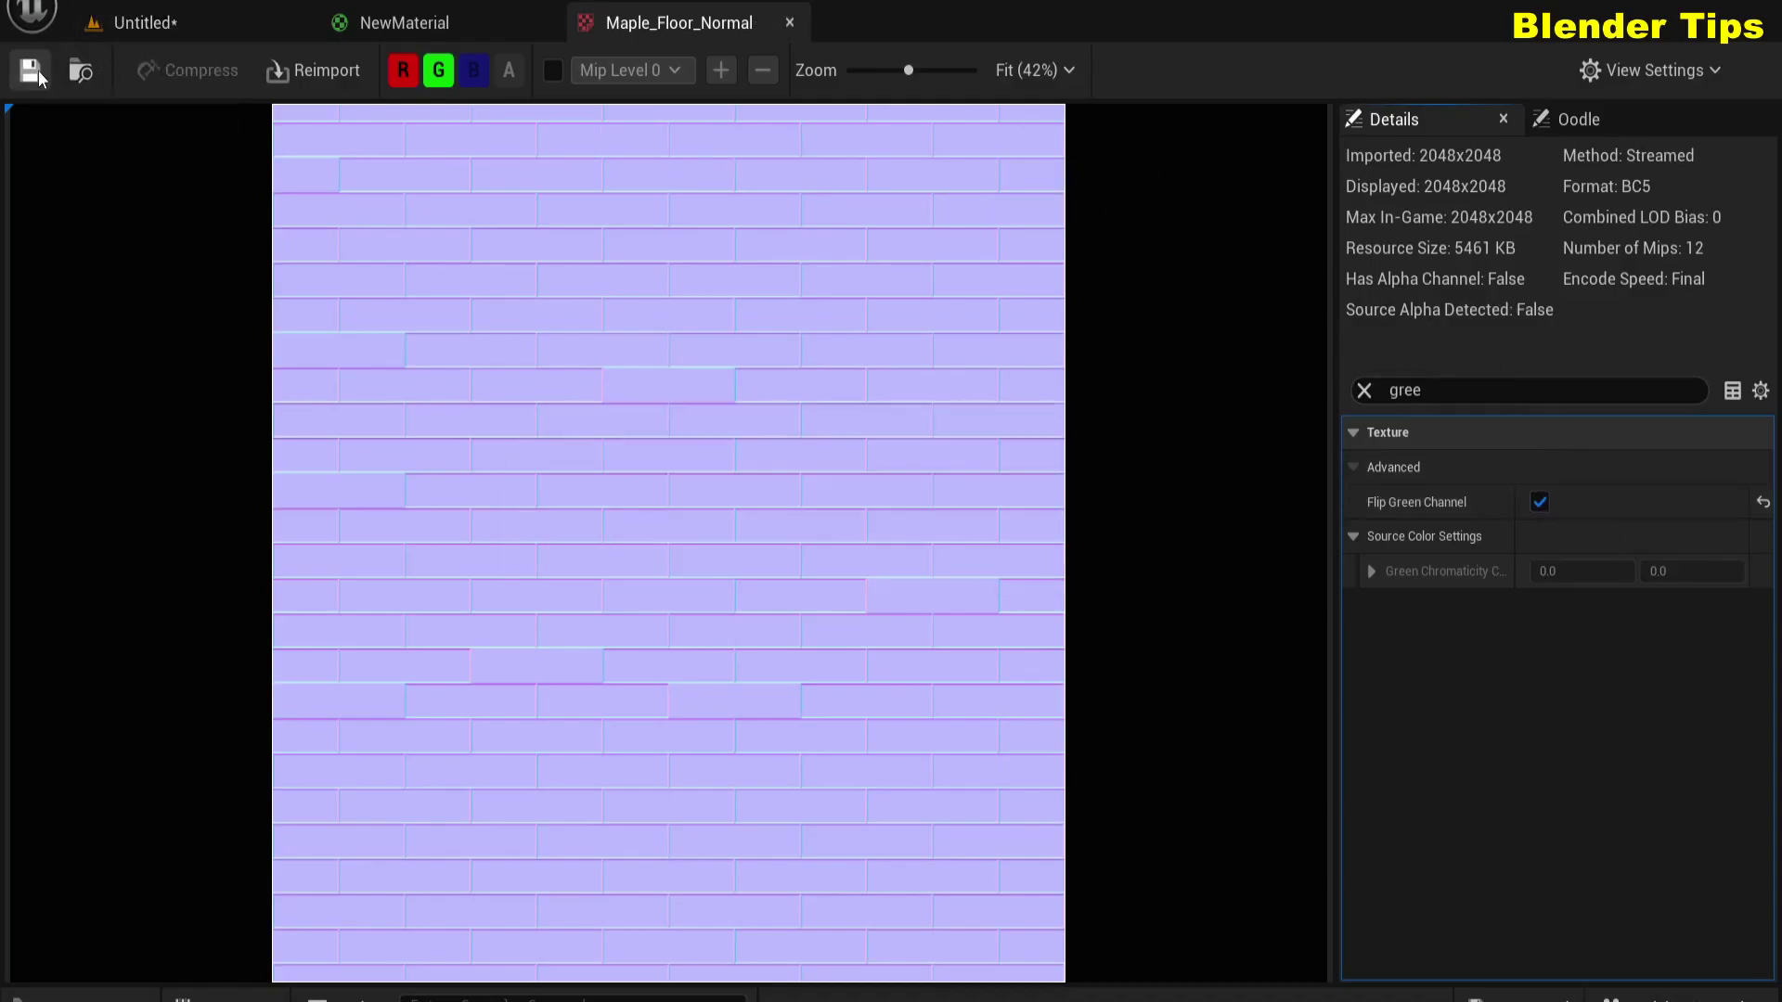
left_click(399, 22)
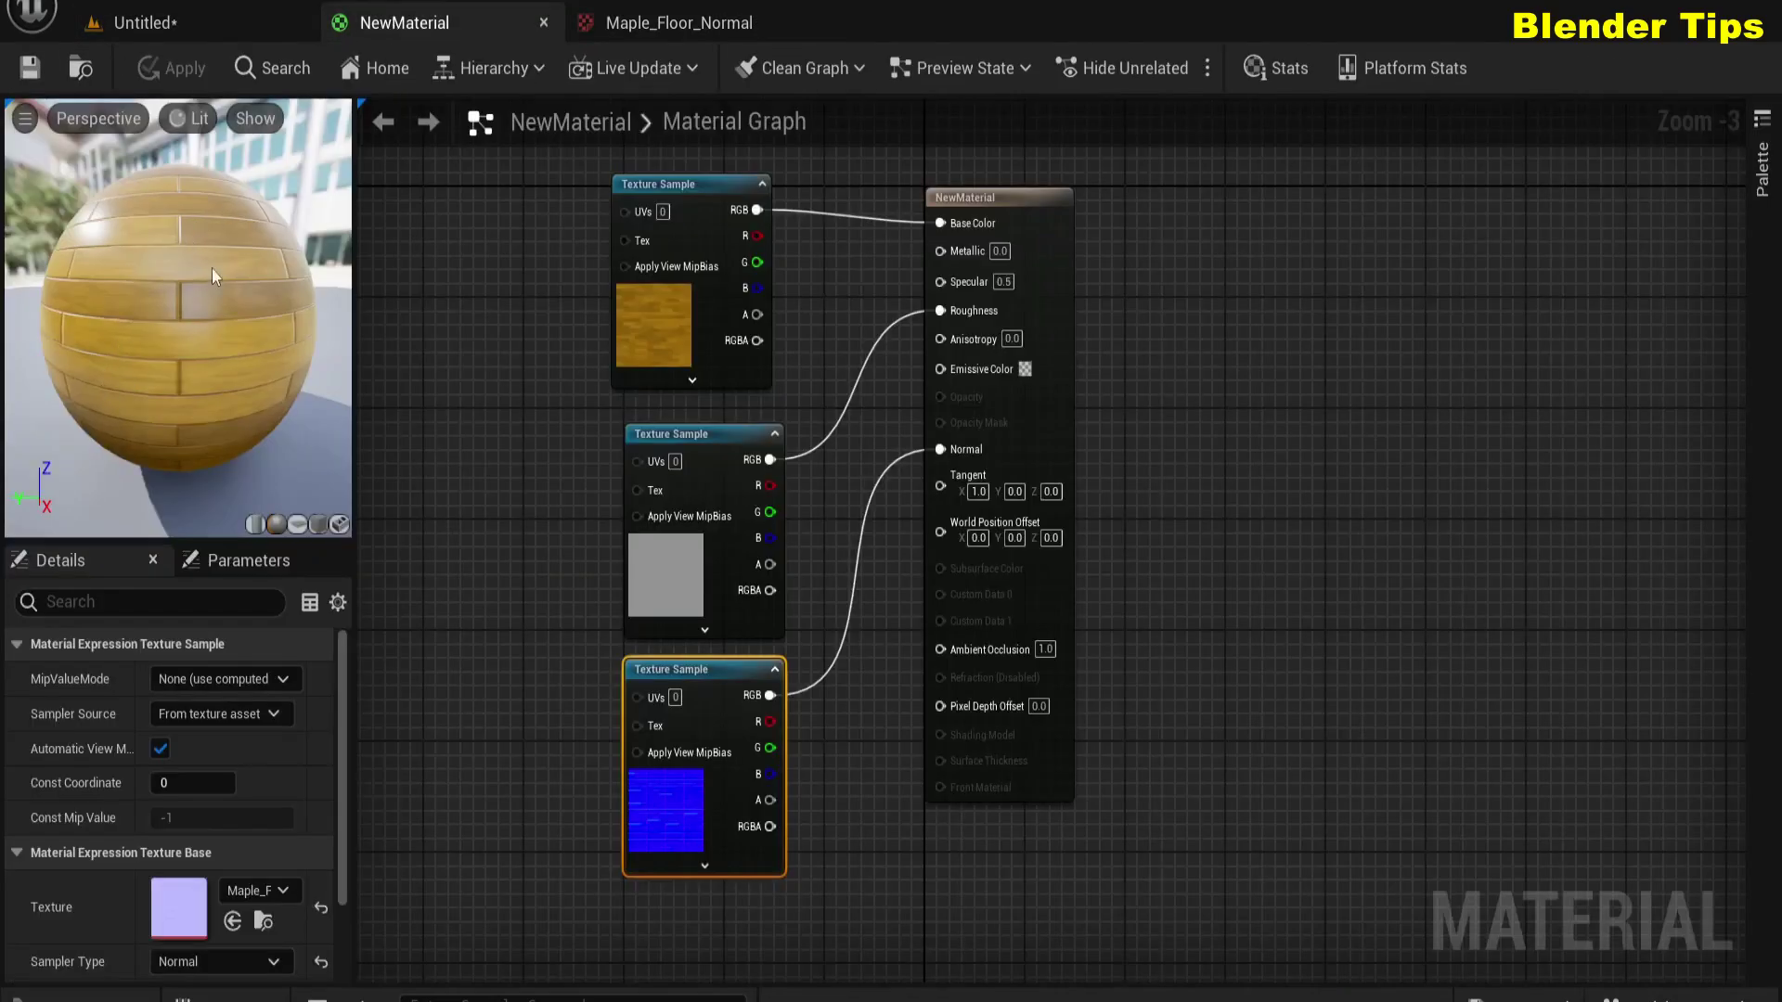
Step: In the Untitled level, drag NewMaterial from the Content Drawer onto the cube
left_click(187, 26)
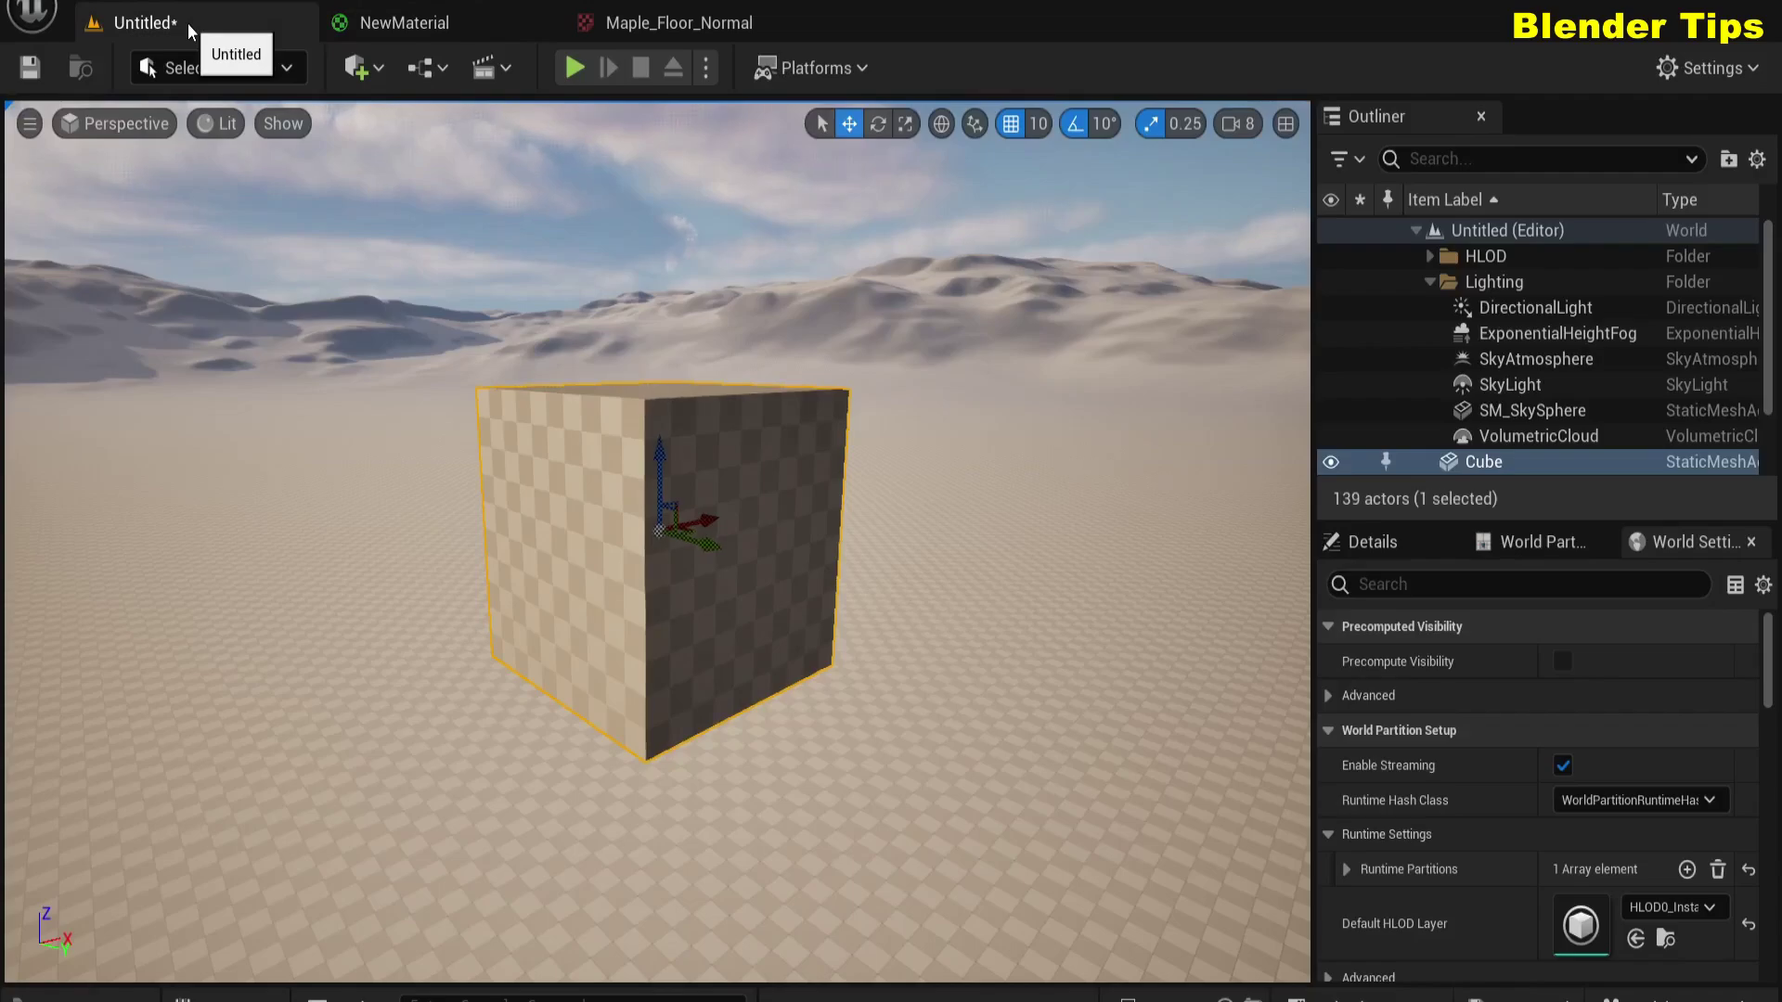
left_click(65, 997)
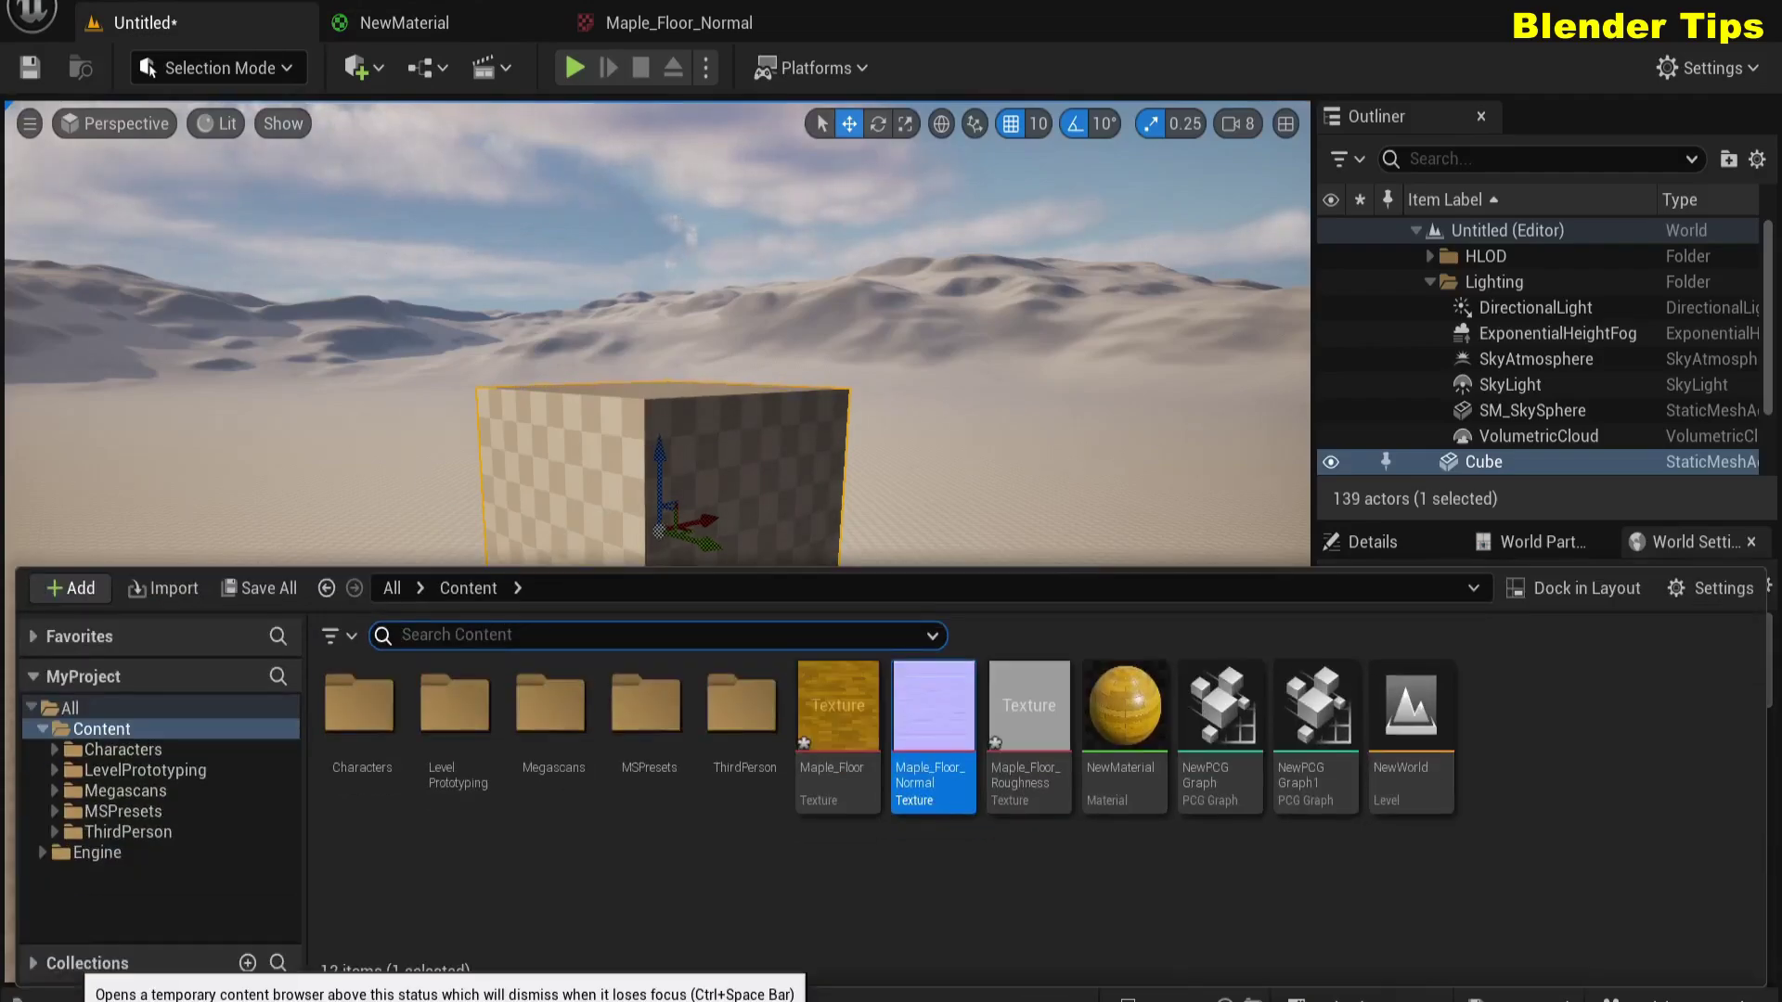
left_click_drag(1140, 721, 663, 429)
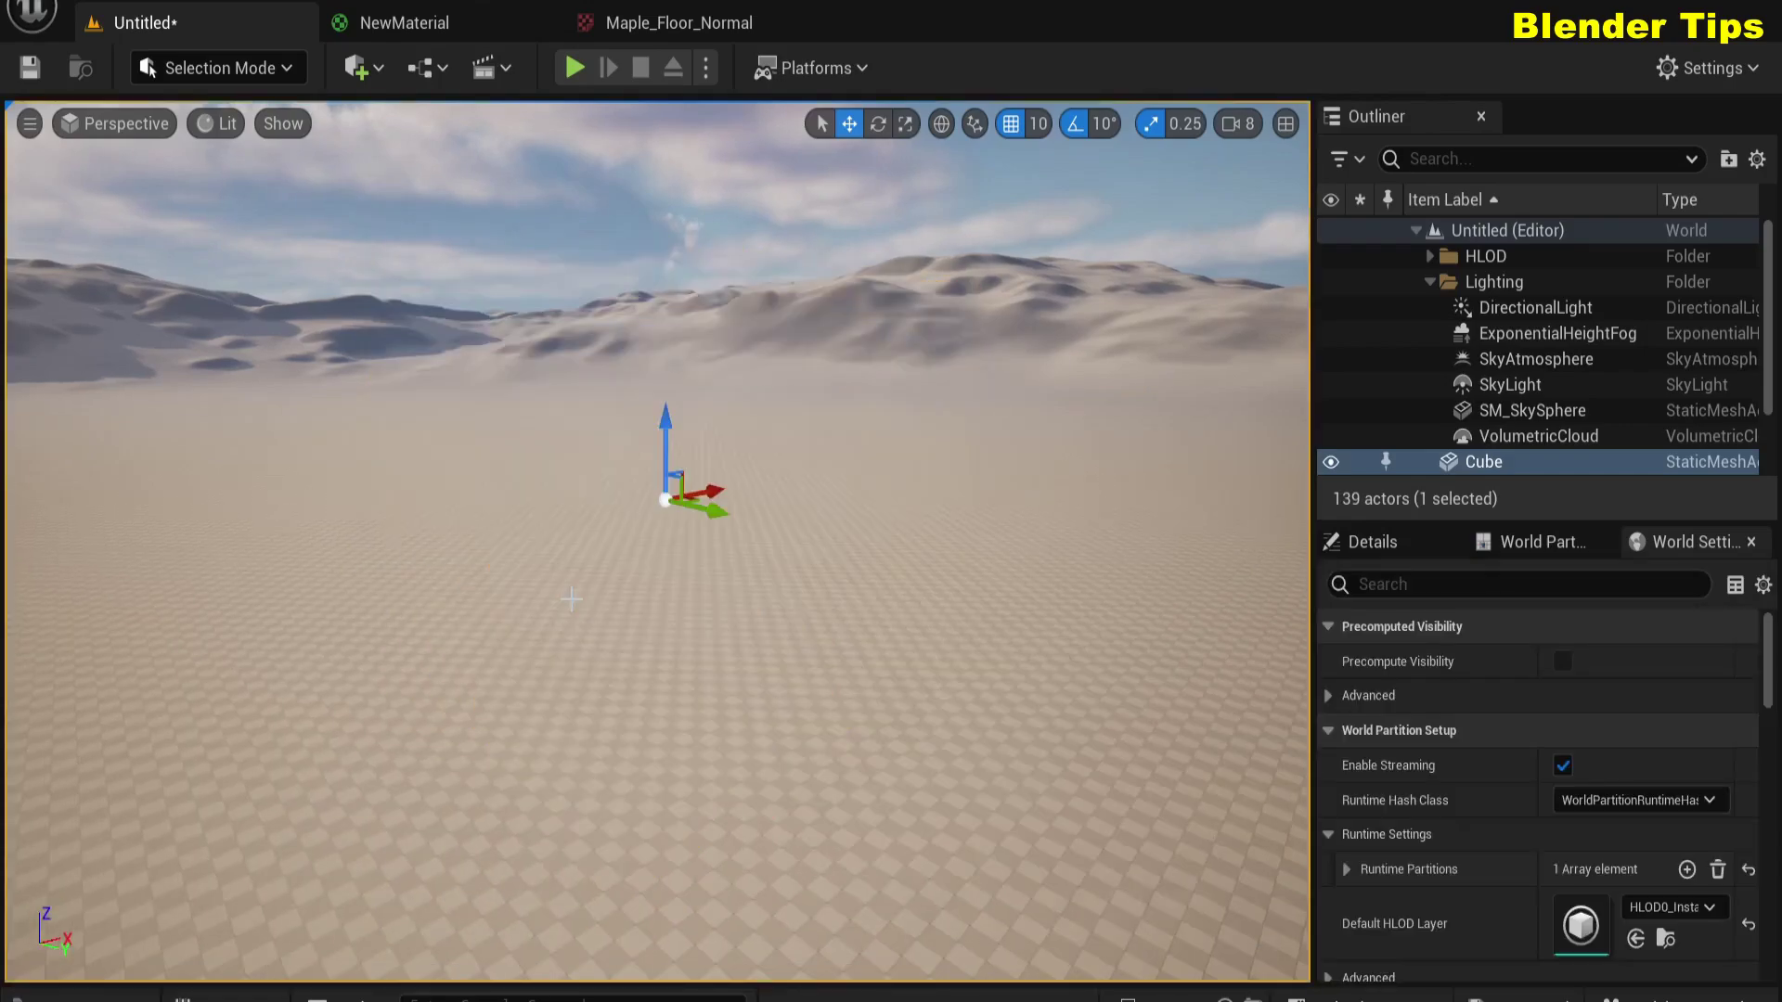